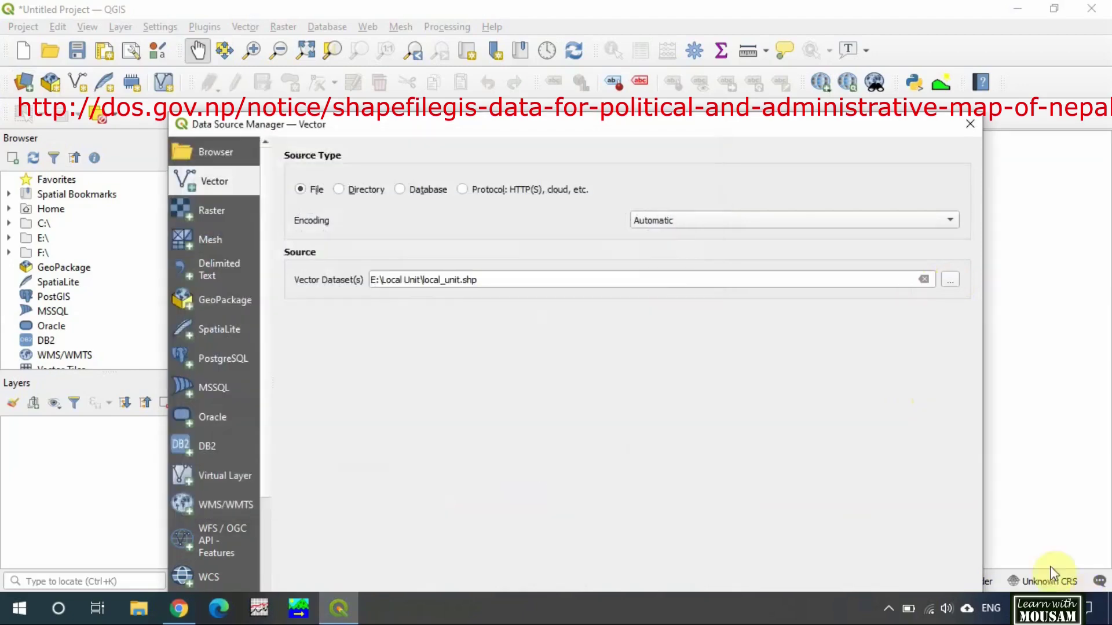
Step: Add the local_unit layer to the project
left_click_drag(727, 124, 706, 60)
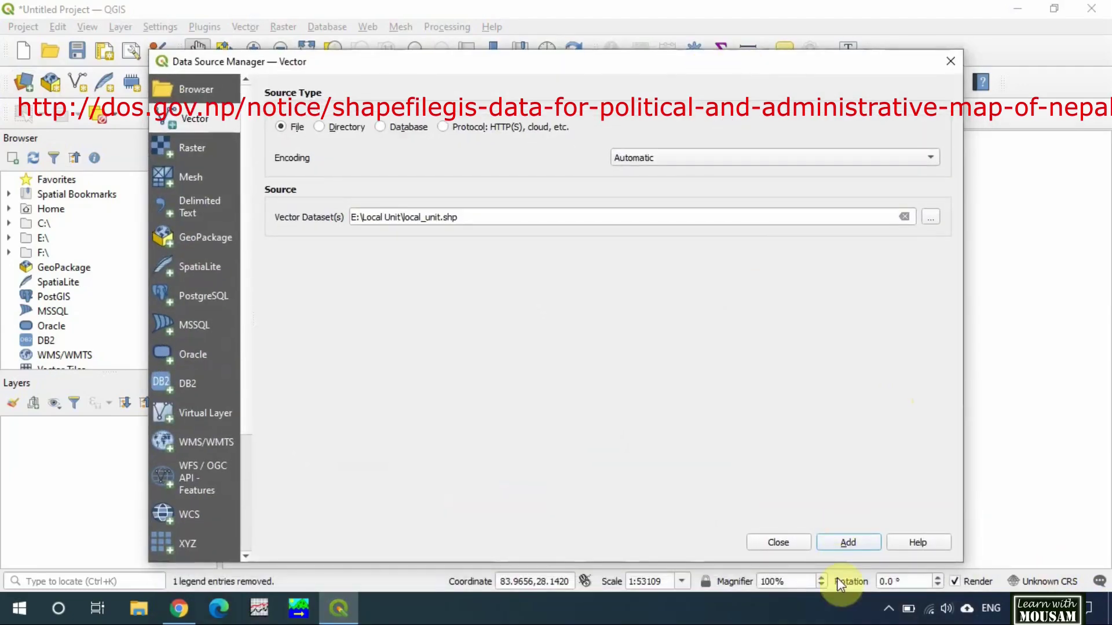
left_click(846, 546)
left_click(776, 540)
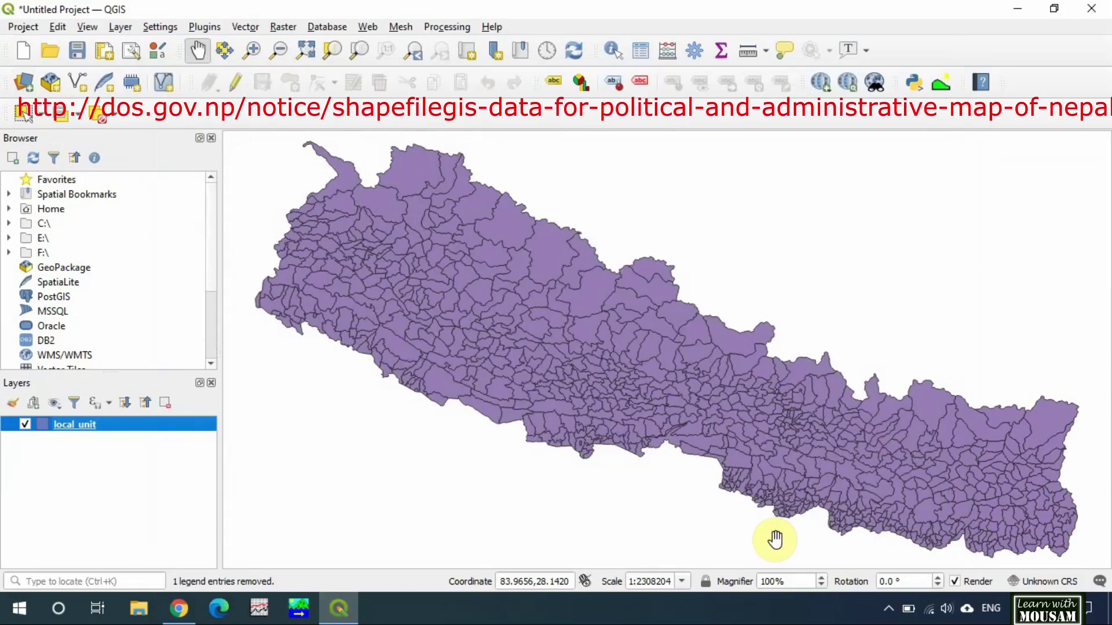
Step: Dissolve local_unit by the DISTRICT field and save the result to a file
left_click(245, 27)
mouse_move(296, 43)
left_click(434, 119)
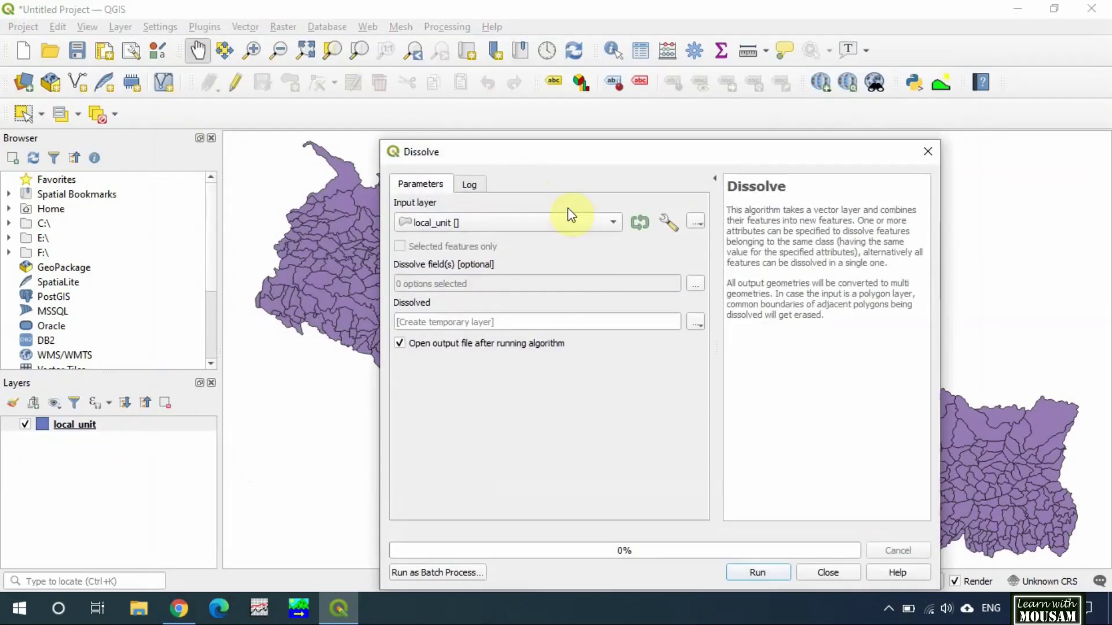
left_click(695, 283)
left_click(666, 294)
left_click(695, 322)
left_click(718, 358)
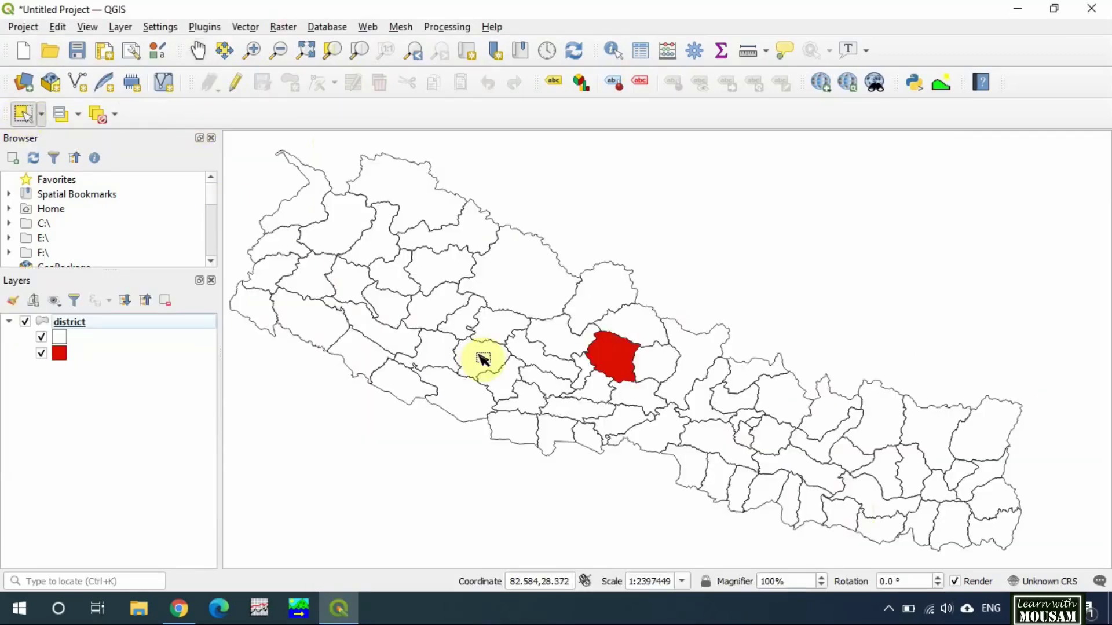
Step: Select the districts surrounding Kaski and export them as a new shapefile
left_click(578, 338)
left_click(640, 392, "ctrl")
left_click(613, 365, "ctrl")
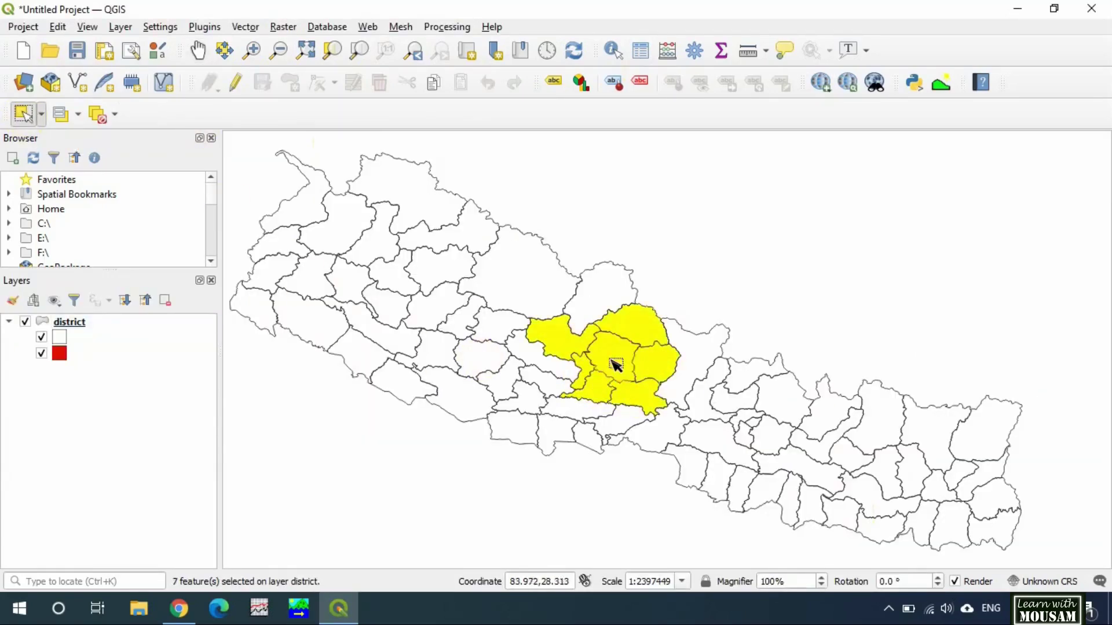
left_click(112, 322)
right_click(114, 324)
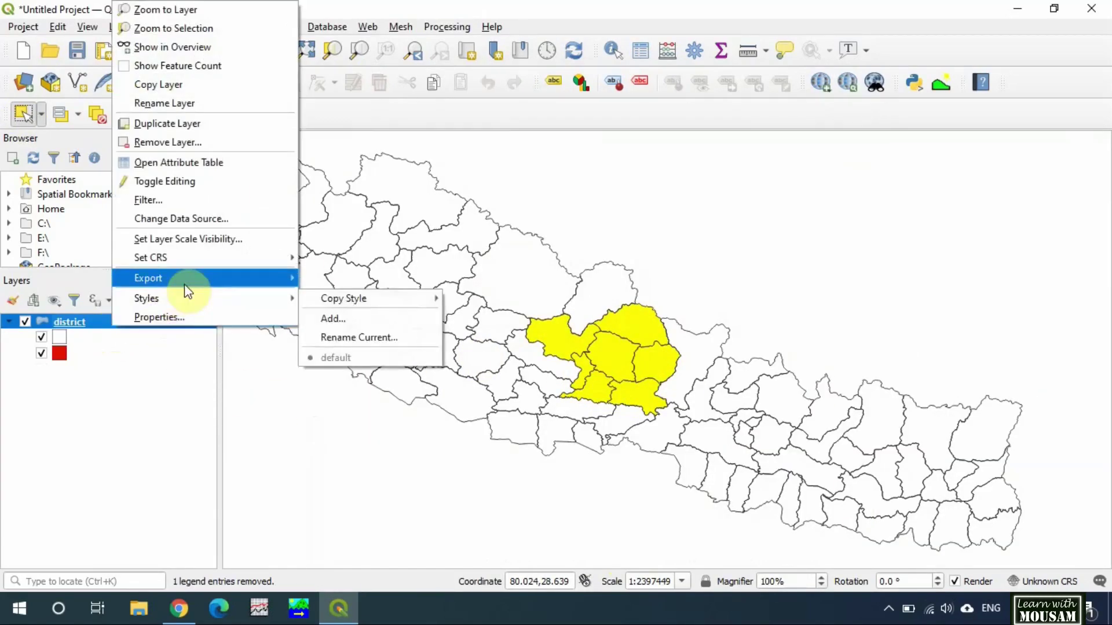
mouse_move(285, 280)
left_click(388, 295)
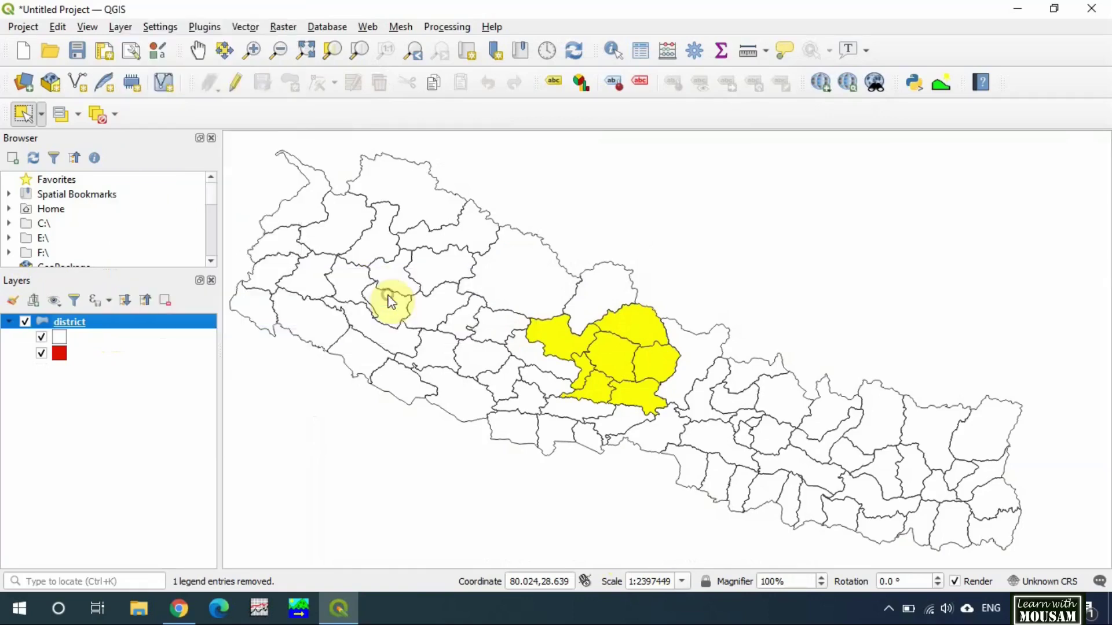
left_click(637, 579)
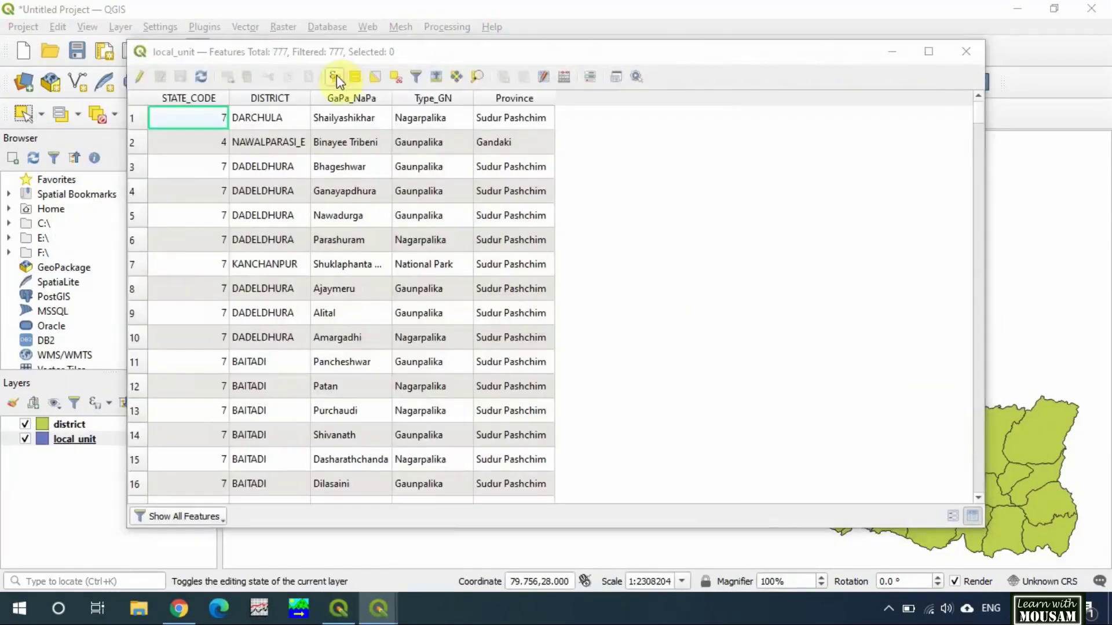
Step: Export the local units in and around Kaski, including Annapurna, as locallevelaround in WGS 84
left_click(798, 558)
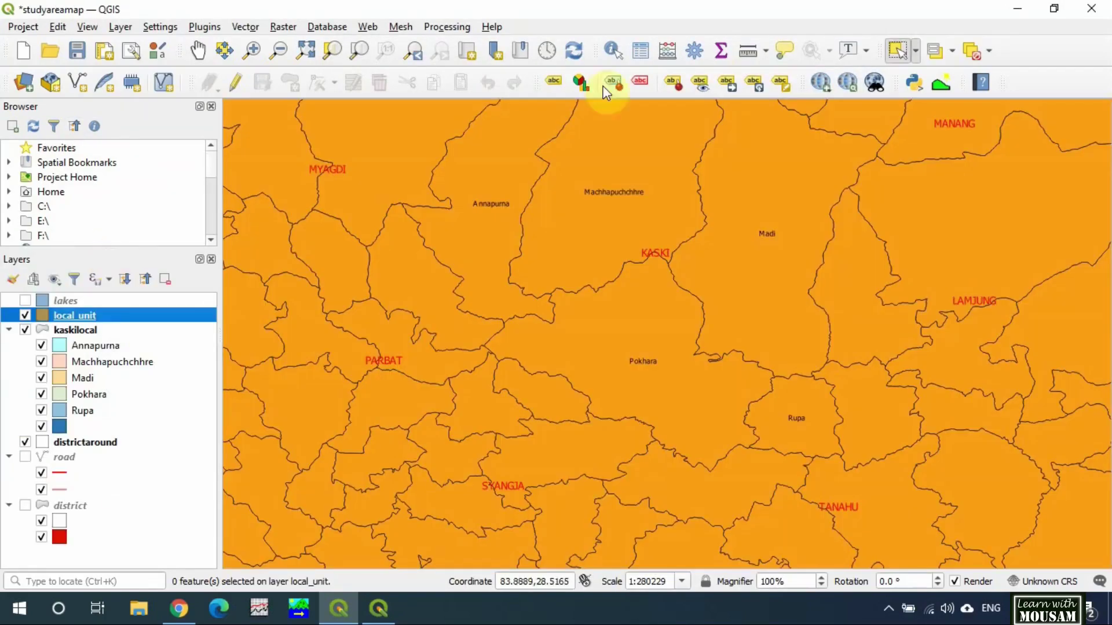
left_click(645, 392)
left_click(502, 287, "shift")
right_click(112, 317)
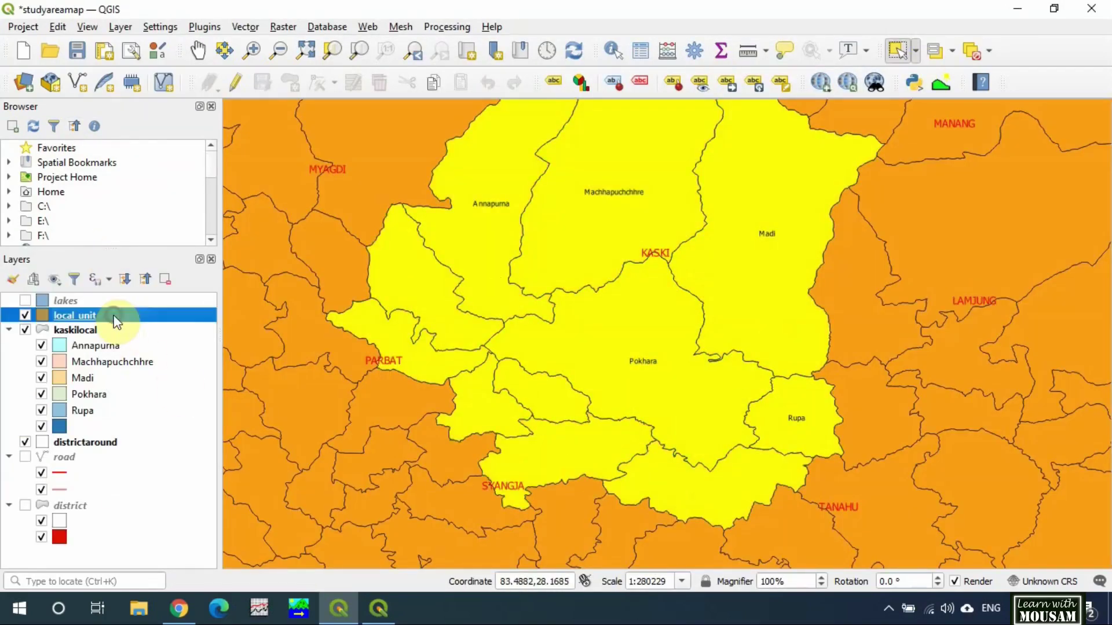
mouse_move(149, 315)
left_click(348, 334)
left_click(784, 148)
type("locallevelaround")
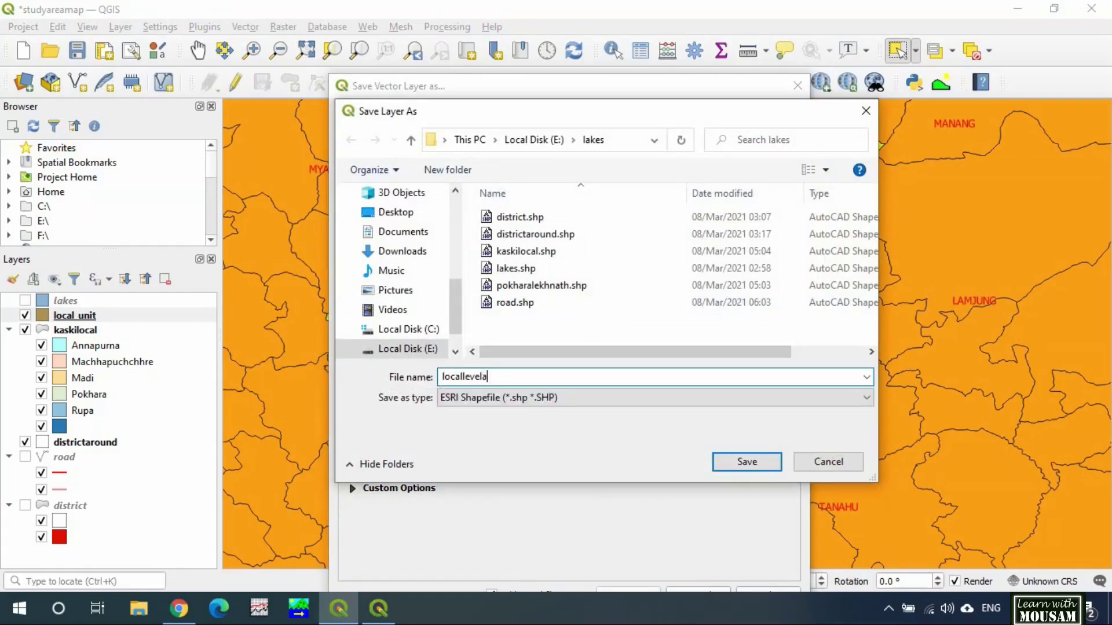
left_click(747, 461)
left_click(719, 193)
left_click(637, 226)
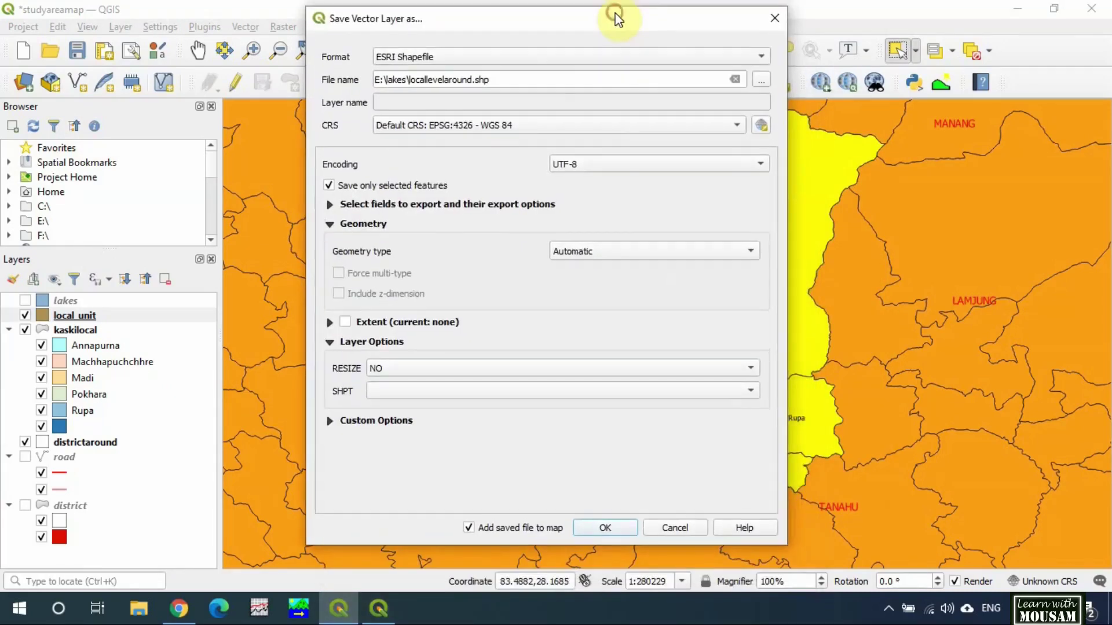
left_click(670, 527)
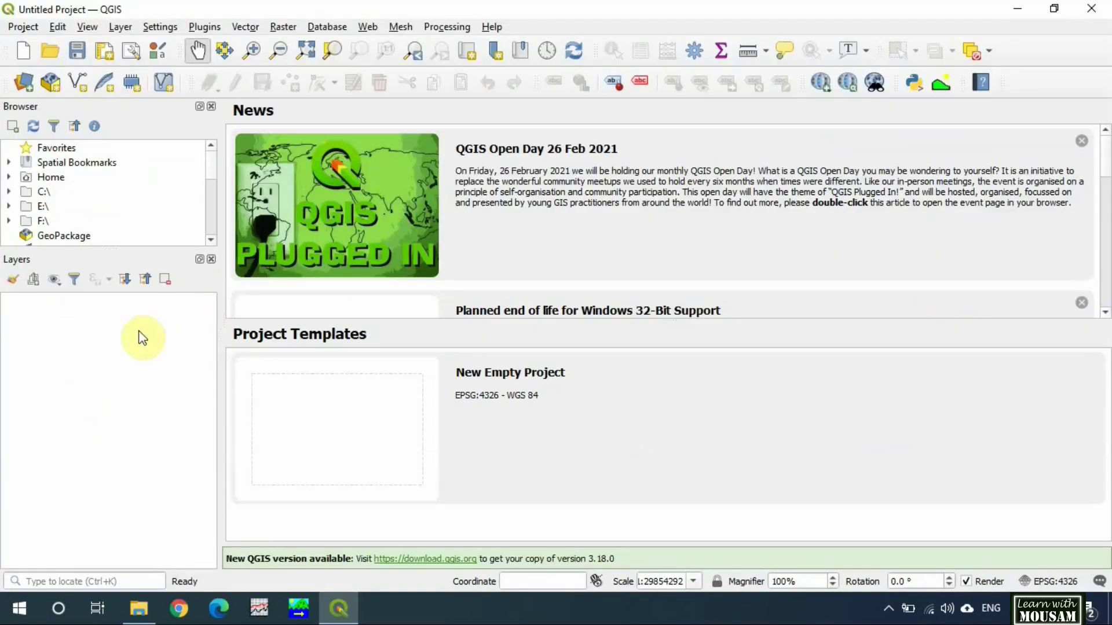
Step: Start a new empty project and save it as studyareayoutube
double_click(345, 434)
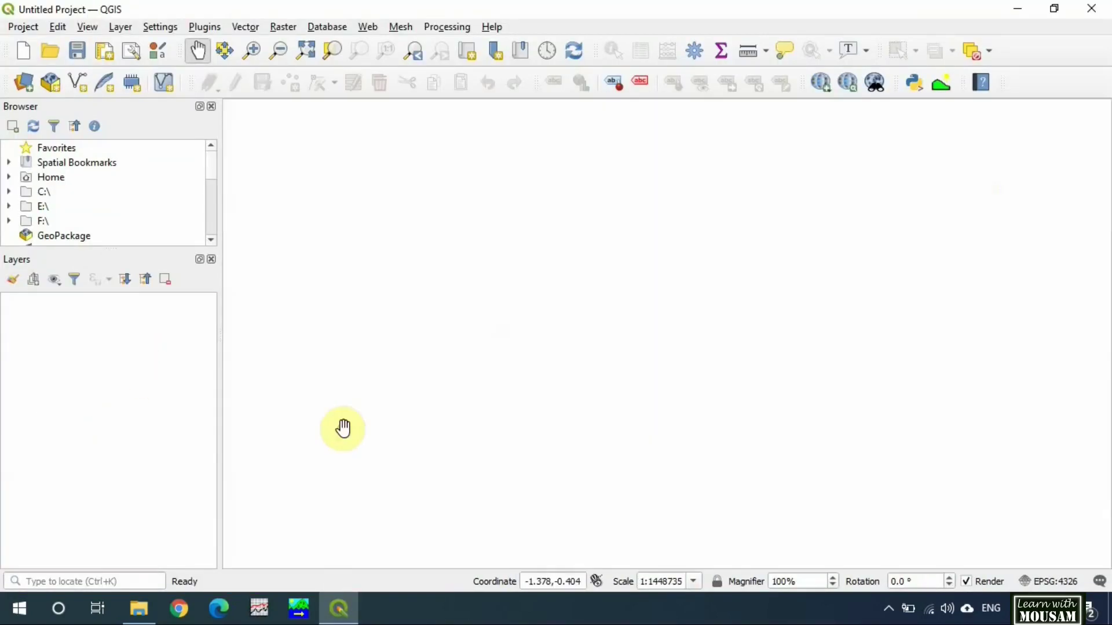
left_click(80, 58)
type("studyareayoutube")
left_click(385, 383)
Step: Add all six shapefiles from the lakes folder and move road and lakes near the top
left_click(22, 82)
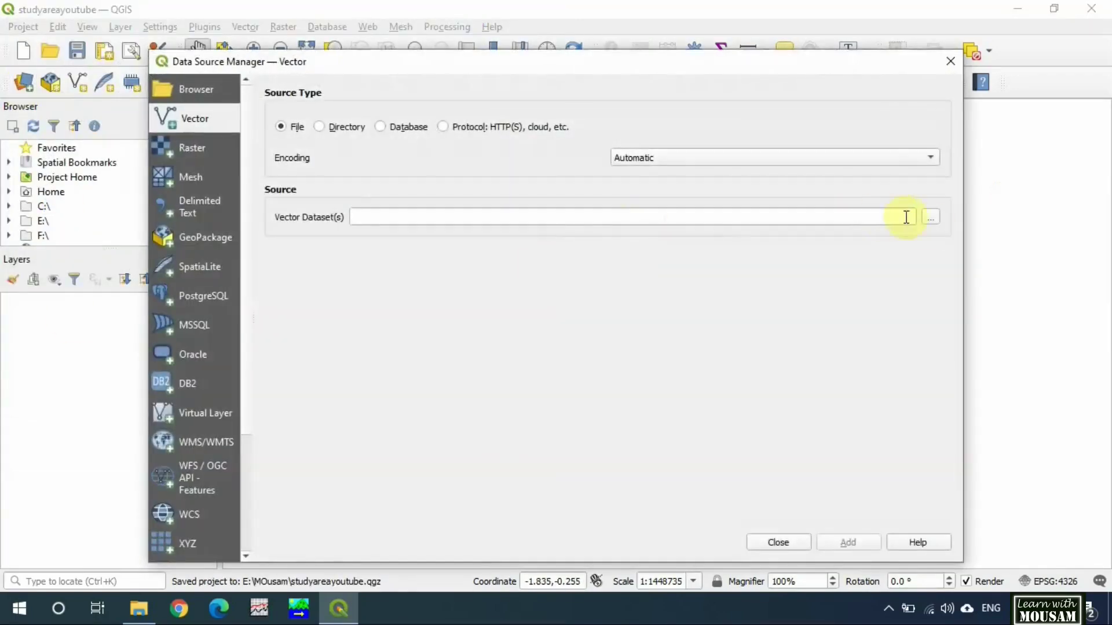
left_click(928, 217)
left_click(559, 412)
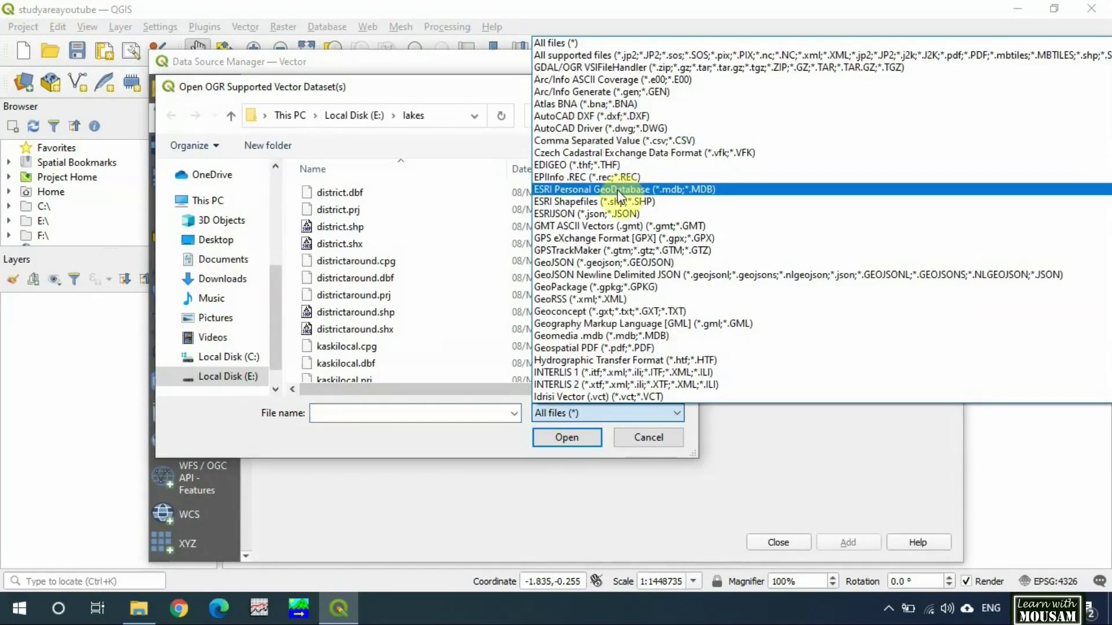
left_click(617, 201)
key("ctrl+a")
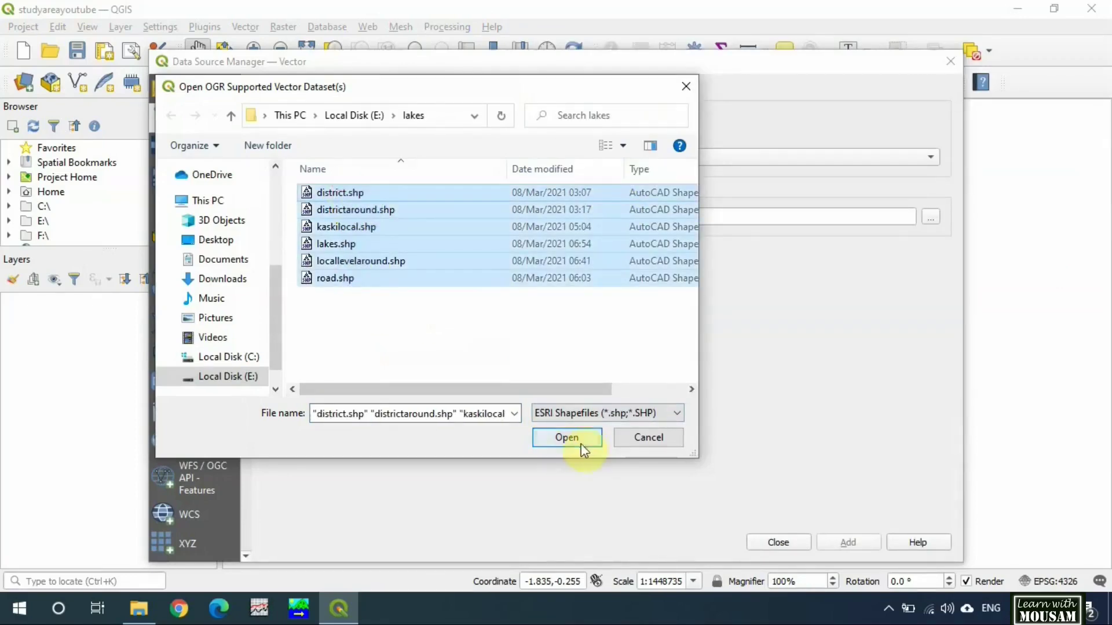
left_click(572, 436)
left_click(847, 542)
left_click(779, 542)
left_click_drag(53, 382, 47, 317)
left_click_drag(55, 356, 110, 382)
Step: Save the project, create print layout print1, and show its A4 landscape page properties
left_click(77, 50)
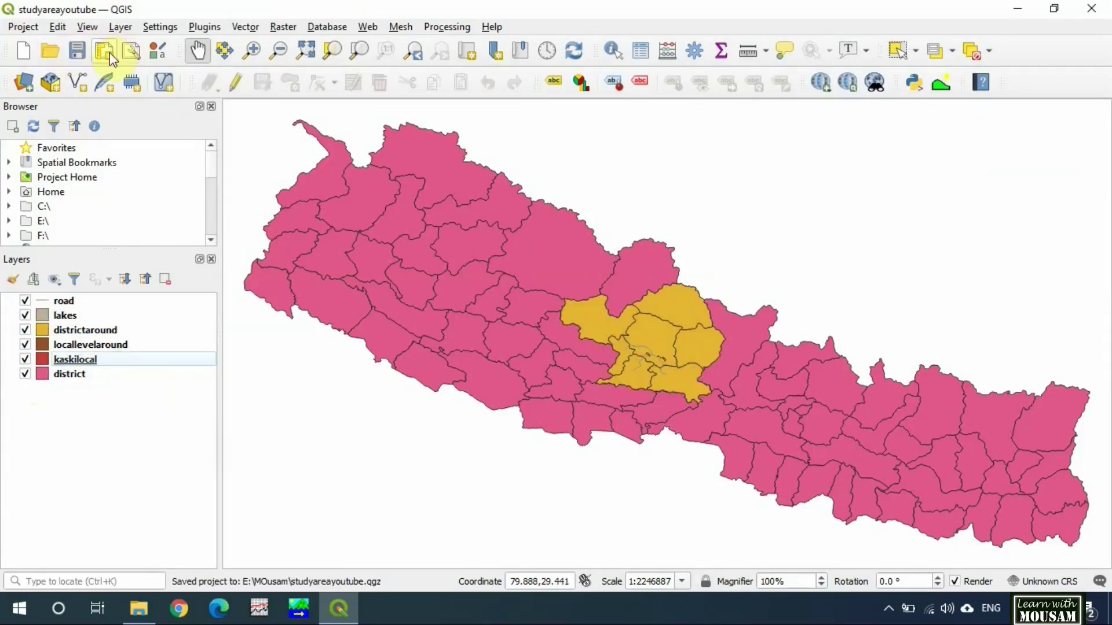
left_click(106, 52)
type("print1")
left_click(538, 330)
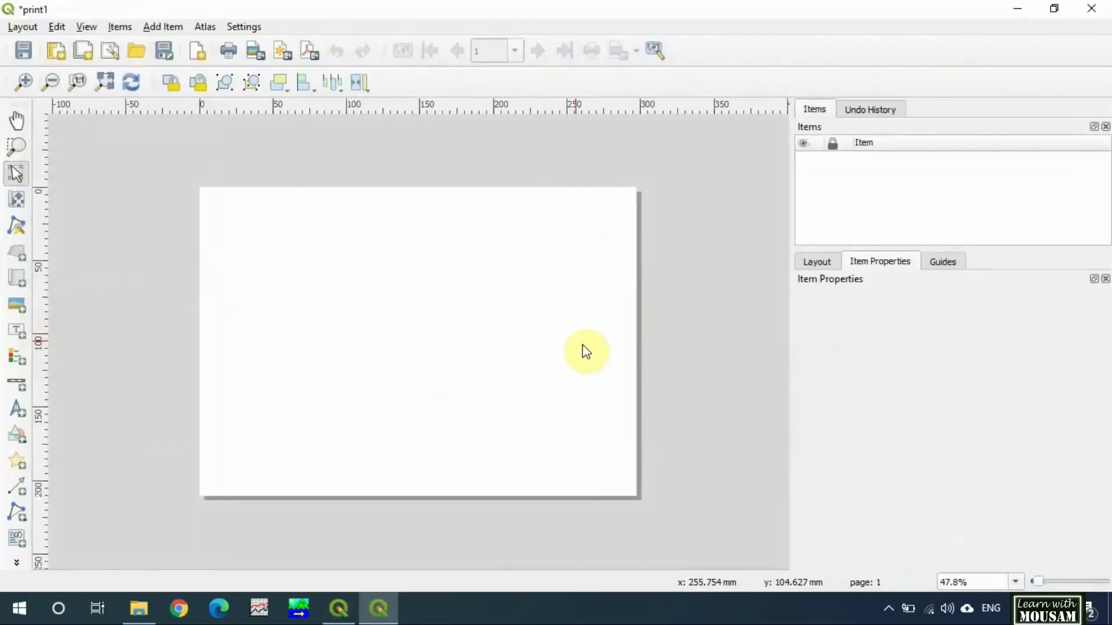
right_click(353, 298)
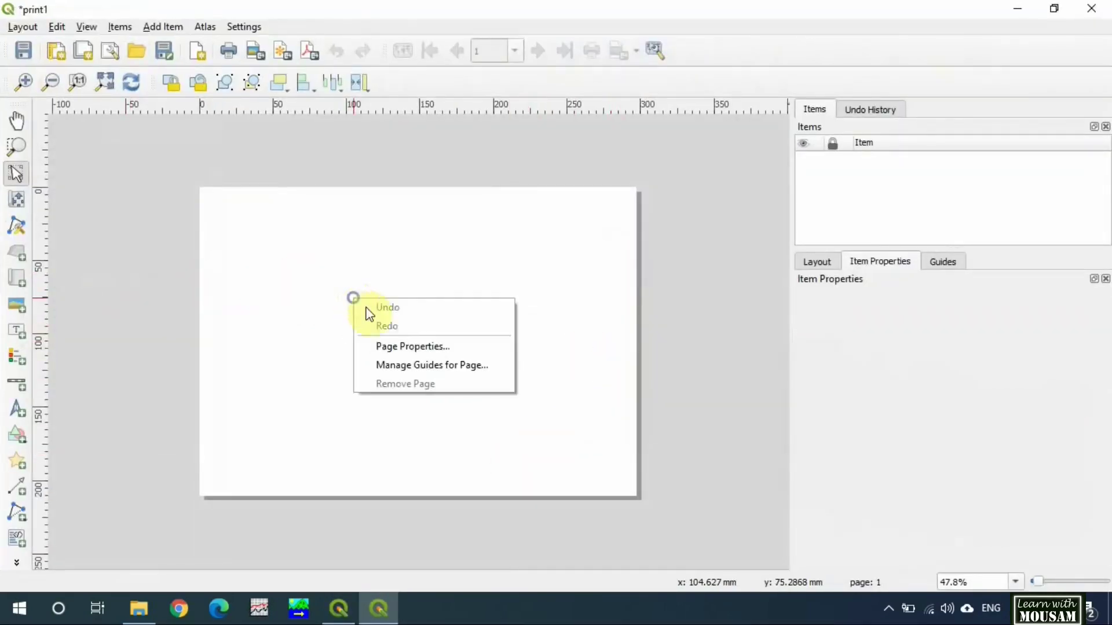
left_click(388, 347)
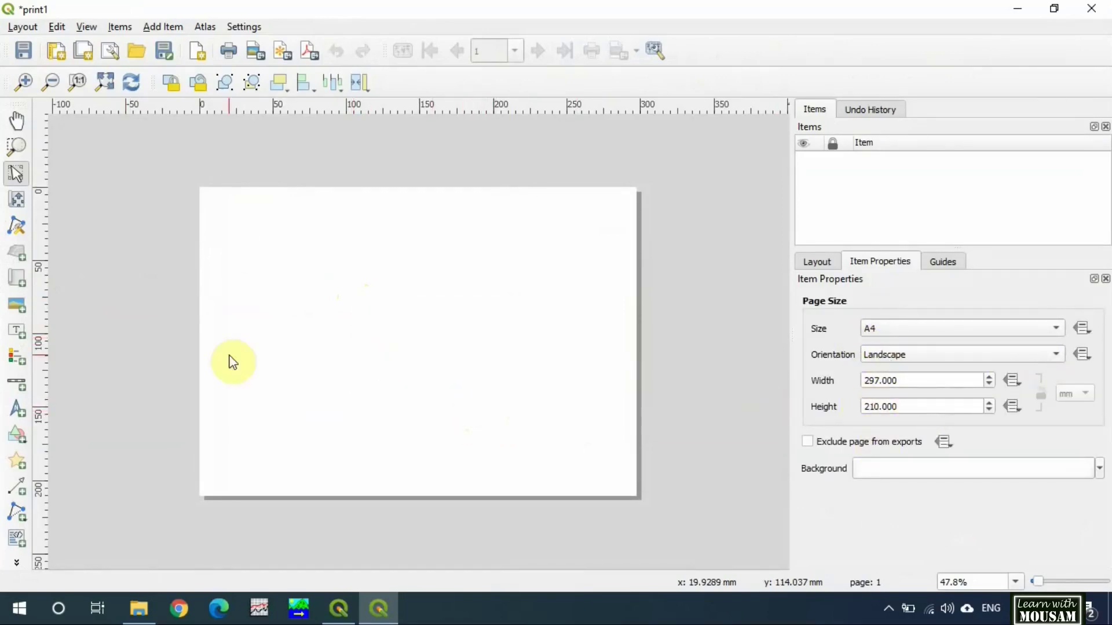
Step: Draw a rectangle framing the whole print1 page
left_click(11, 442)
left_click(34, 431)
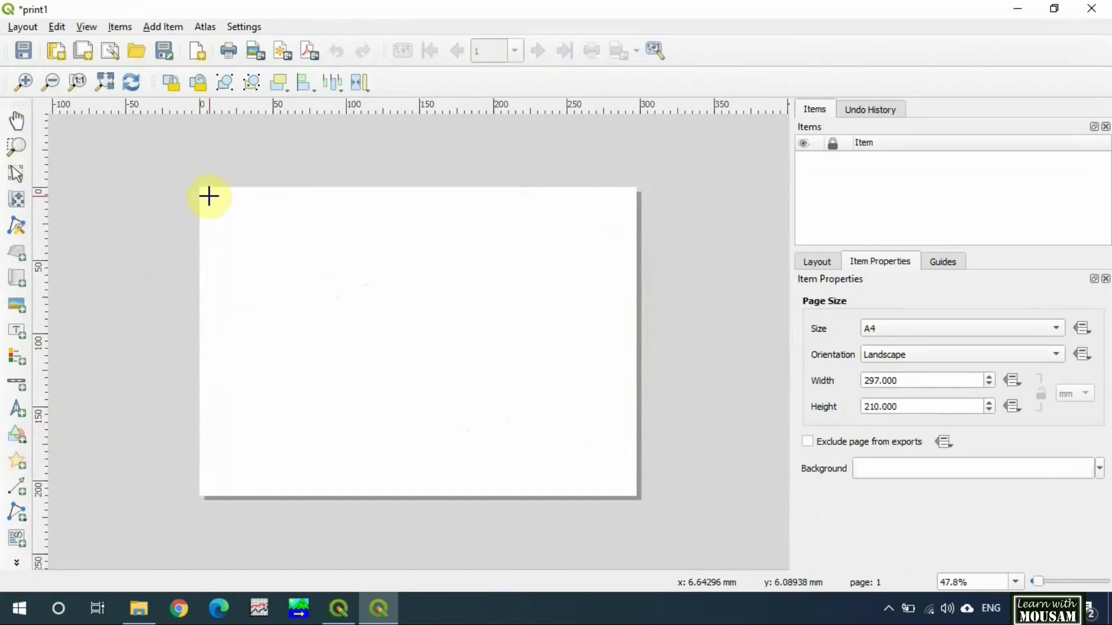
left_click_drag(209, 196, 631, 488)
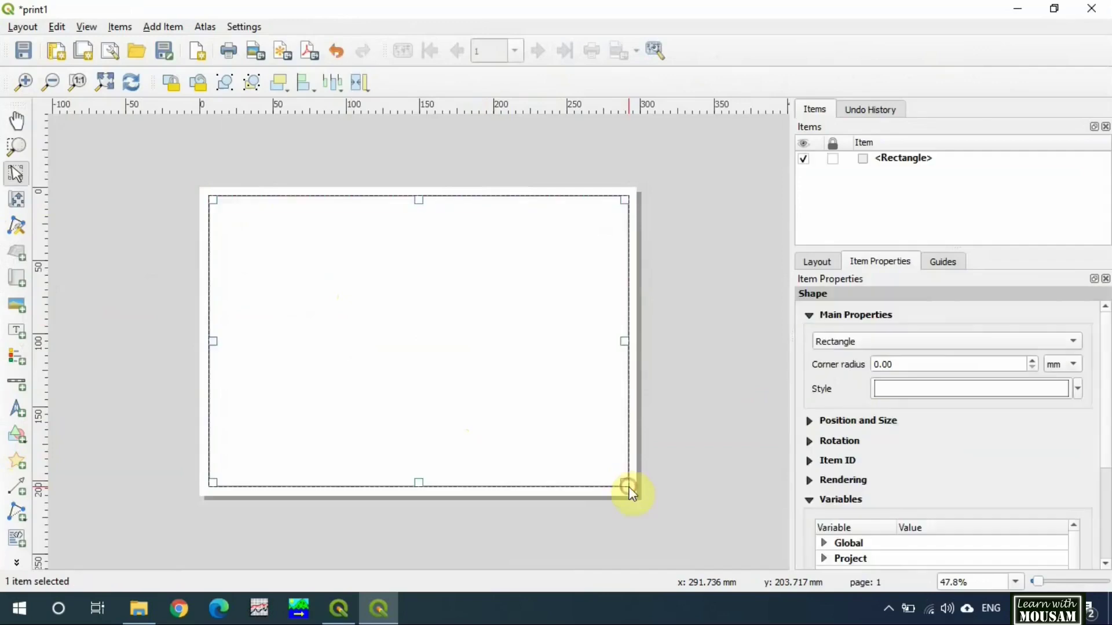
Step: Place three maps: two small ones stacked at right and a large one at left
left_click(14, 284)
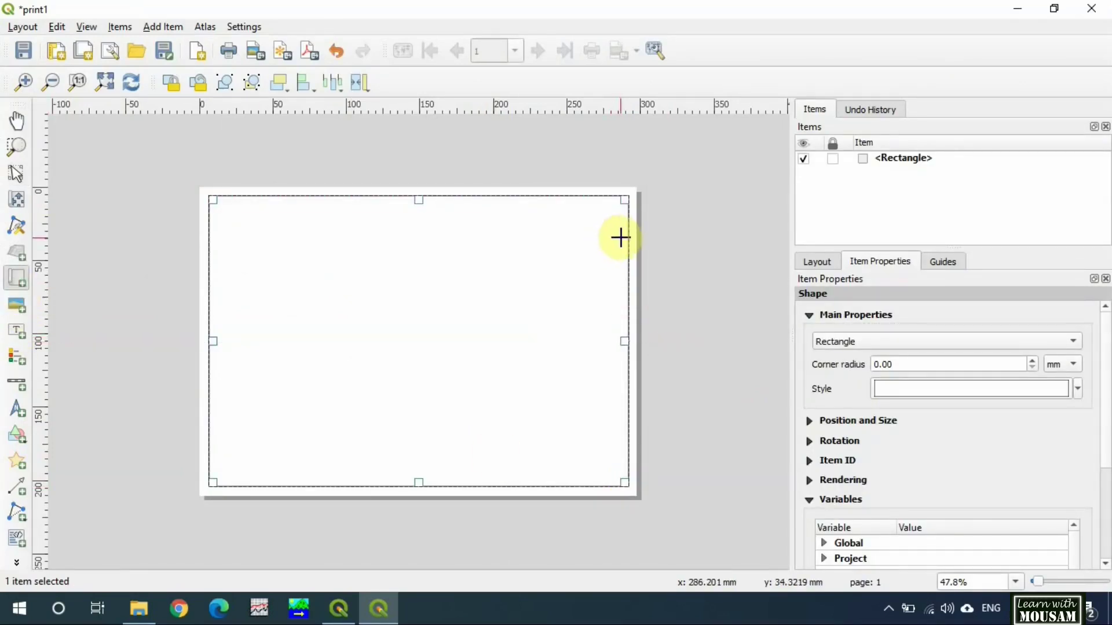
left_click_drag(620, 240, 472, 322)
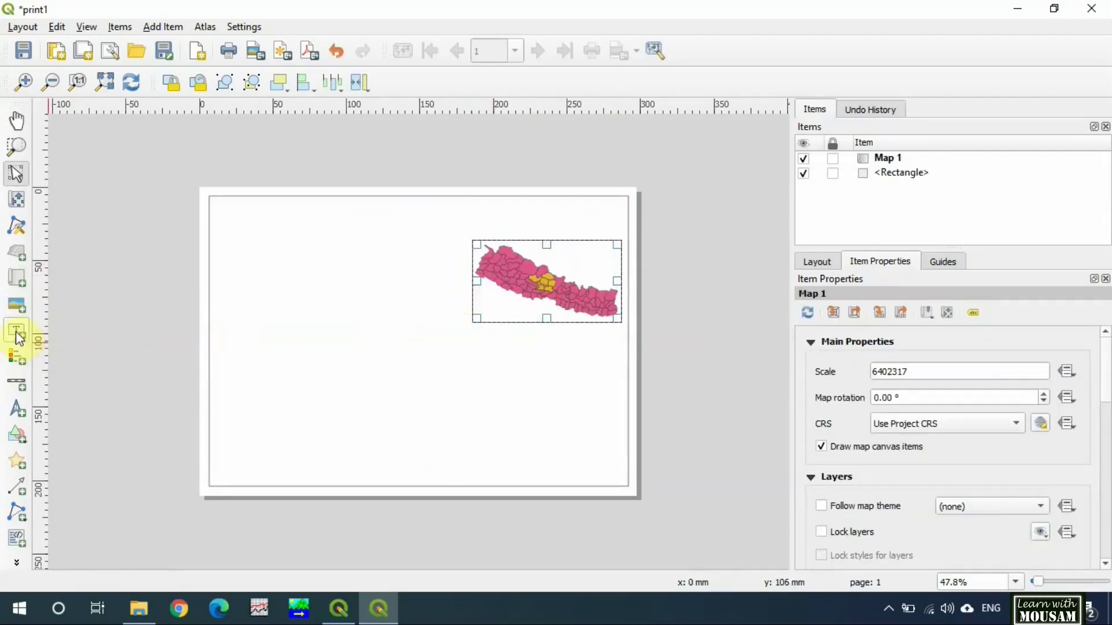
left_click(18, 282)
left_click_drag(620, 331, 472, 448)
left_click(13, 284)
left_click_drag(213, 240, 467, 480)
left_click(565, 284)
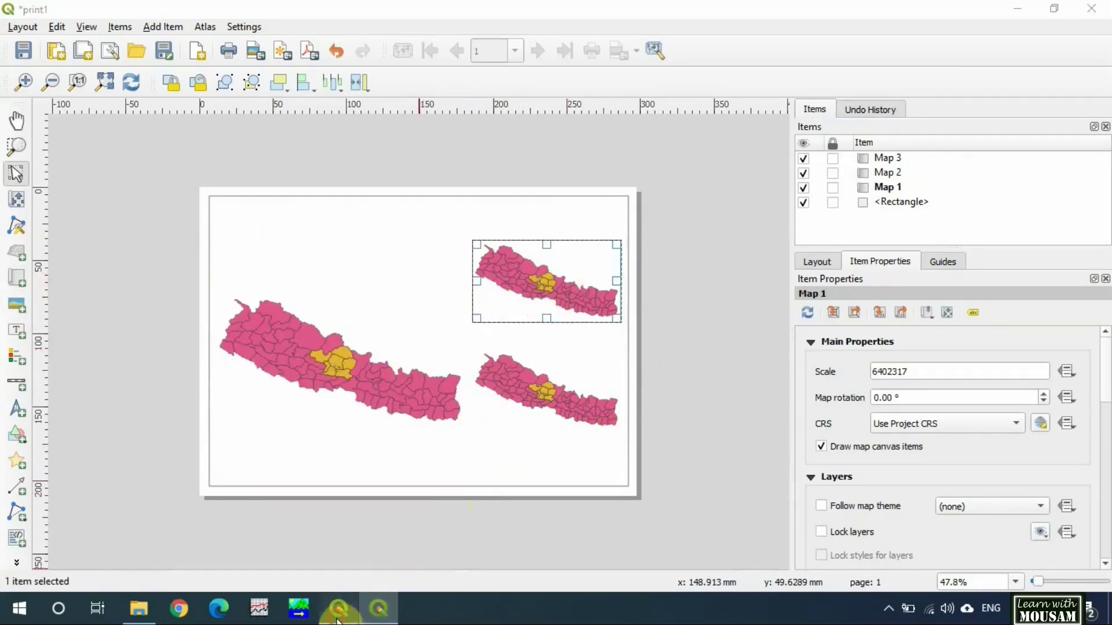
Step: In the main map, hide lakes, districtaround, locallevelaround and kaskilocal, leaving the district layer
left_click(384, 609)
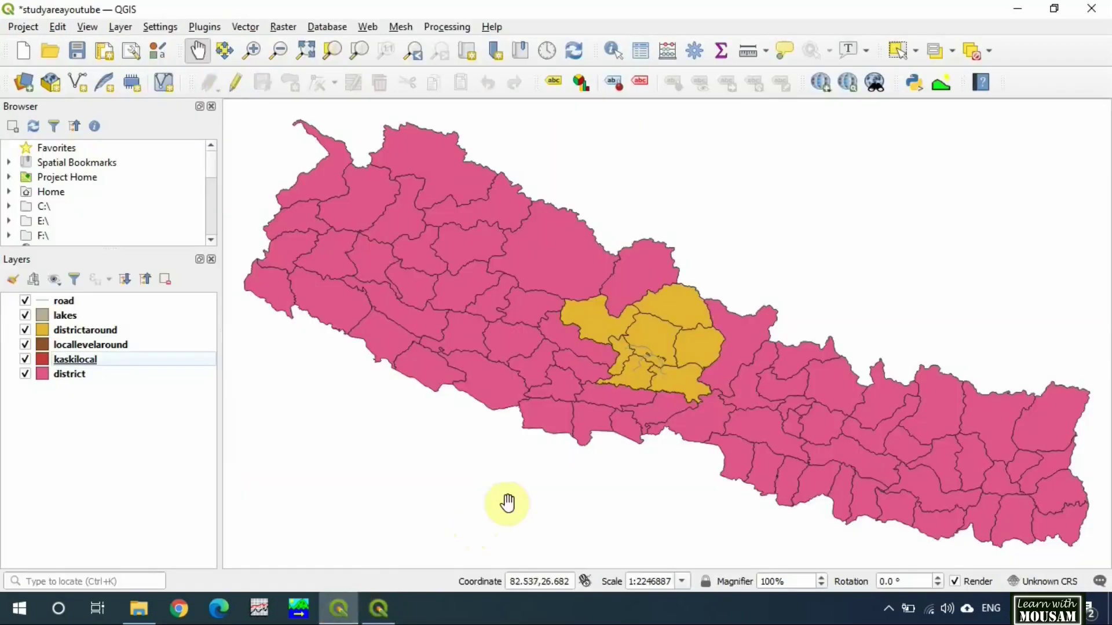
left_click(24, 316)
left_click(25, 330)
left_click(25, 345)
left_click(25, 359)
left_click(38, 376)
Step: Switch the district layer to rule-based styling with a rule filtered on "DISTRICT" = 'KASKI'
double_click(42, 375)
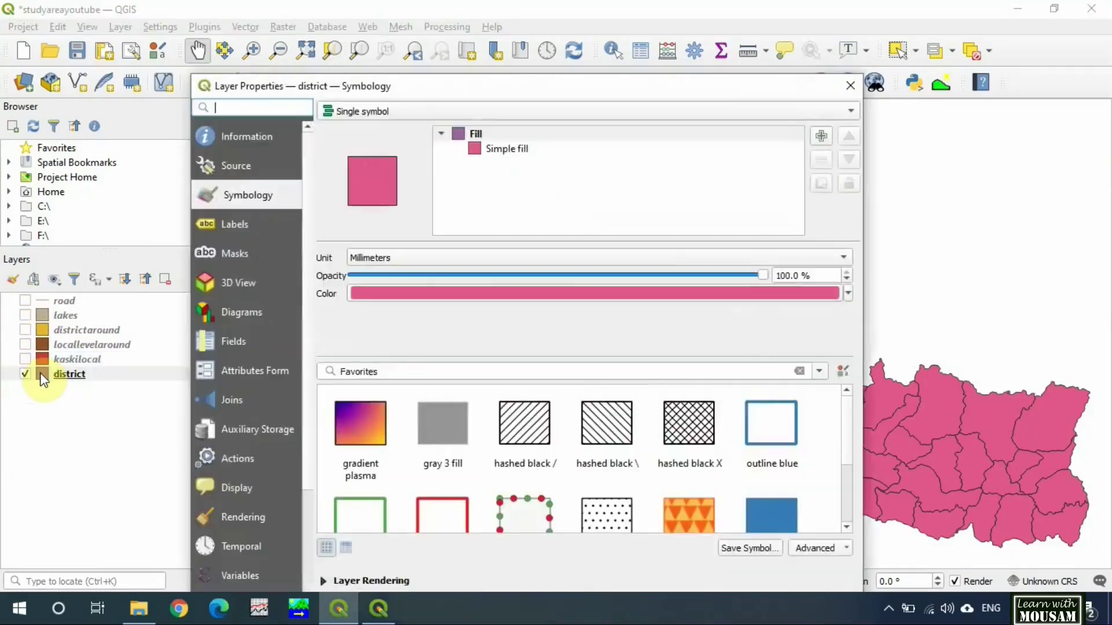
left_click(475, 111)
left_click(469, 164)
left_click(328, 538)
left_click(570, 206)
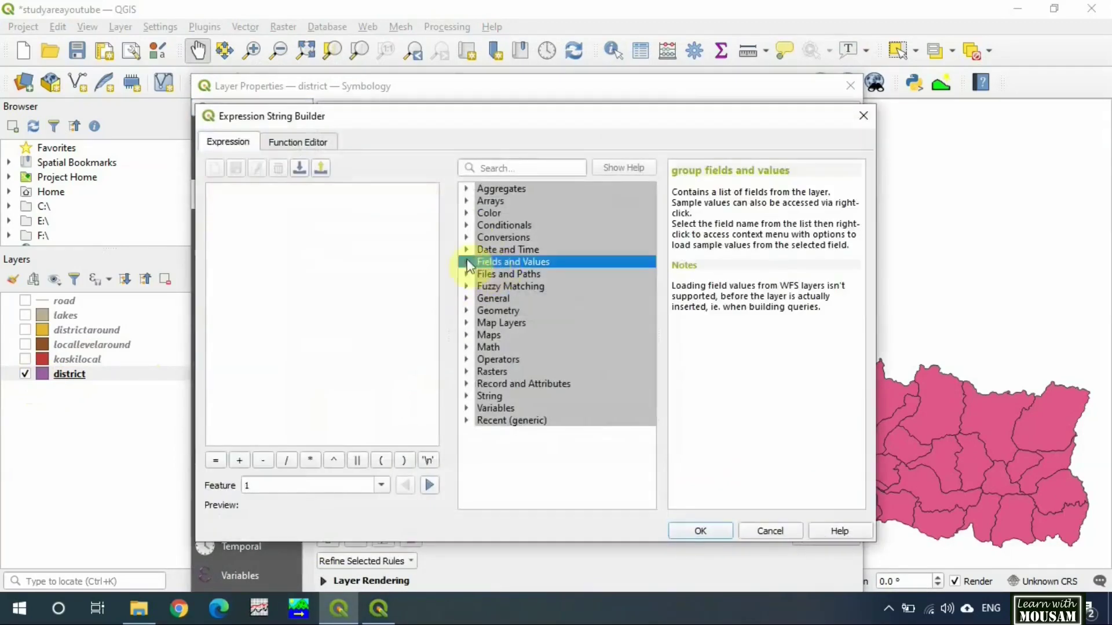
double_click(513, 262)
double_click(530, 302)
type("=")
left_click(715, 347)
scroll(695, 481, "down", 5)
double_click(695, 481)
left_click(700, 531)
left_click(434, 384)
Step: Give the Kaski rule a red fill and apply the rule-based style
left_click(580, 301)
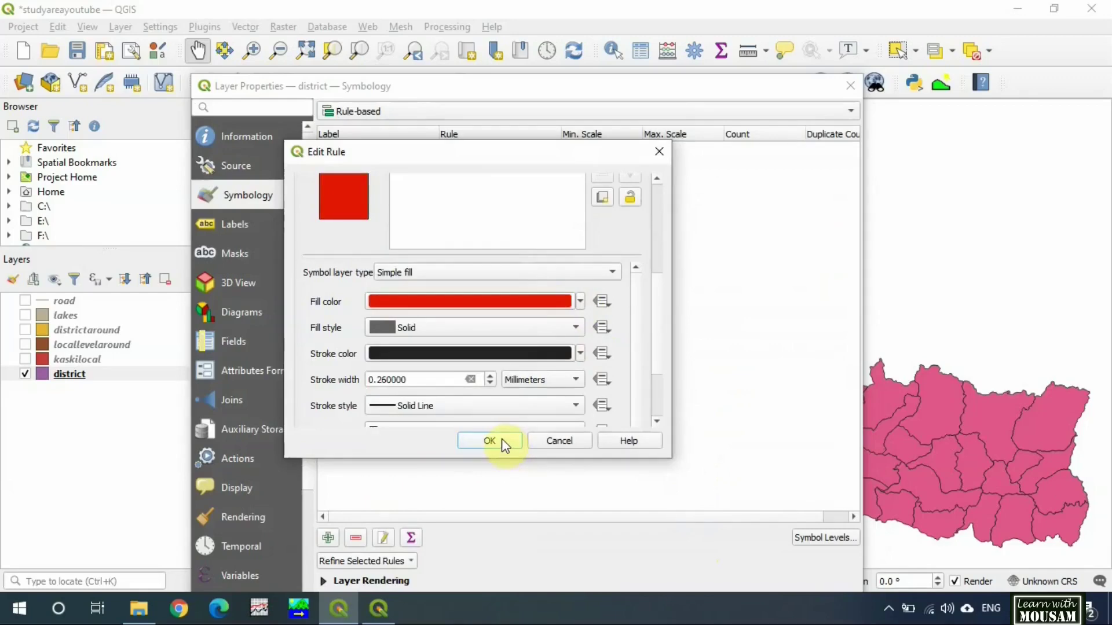
left_click(501, 439)
scroll(662, 284, "down", 5)
key("Return")
left_click(769, 572)
left_click(621, 574)
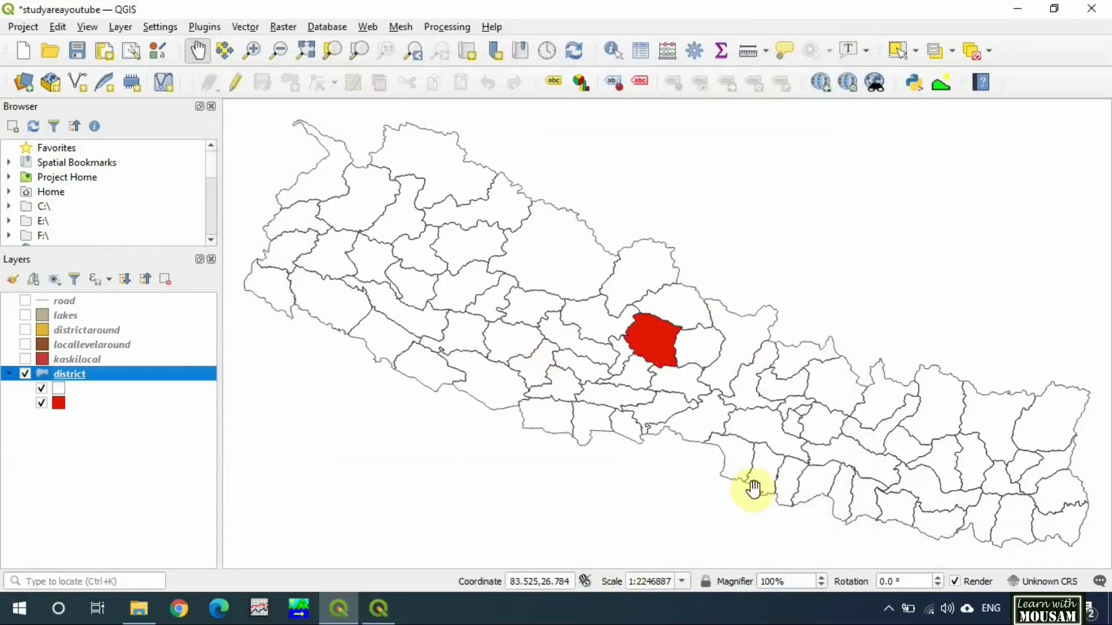
Step: In print1, refresh the top-right map preview and lock its layers and layer styles
left_click(380, 608)
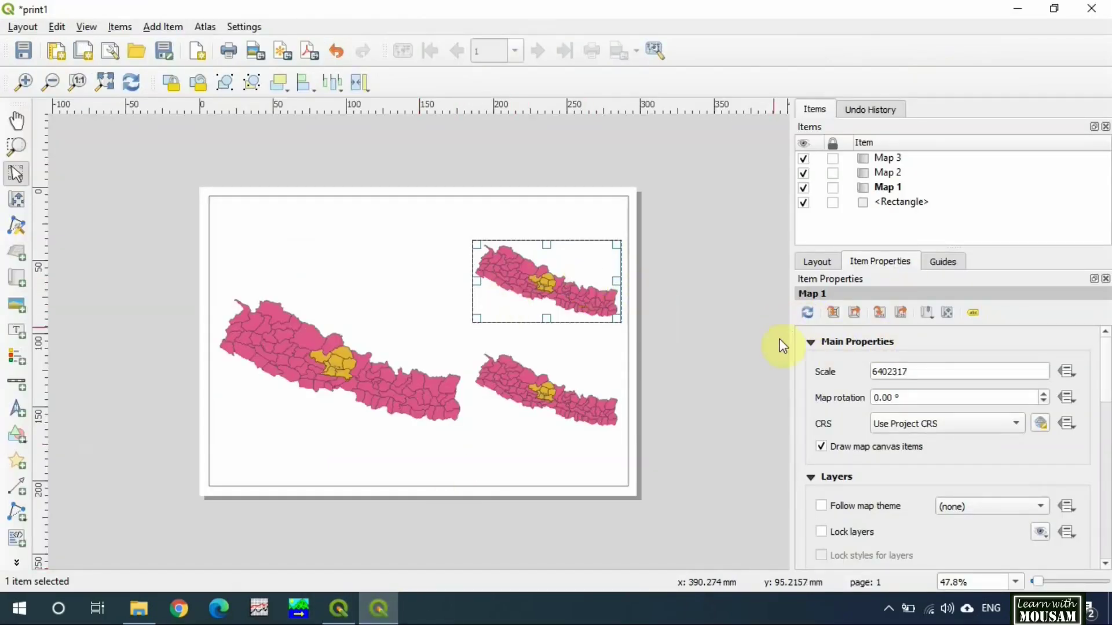
left_click(808, 314)
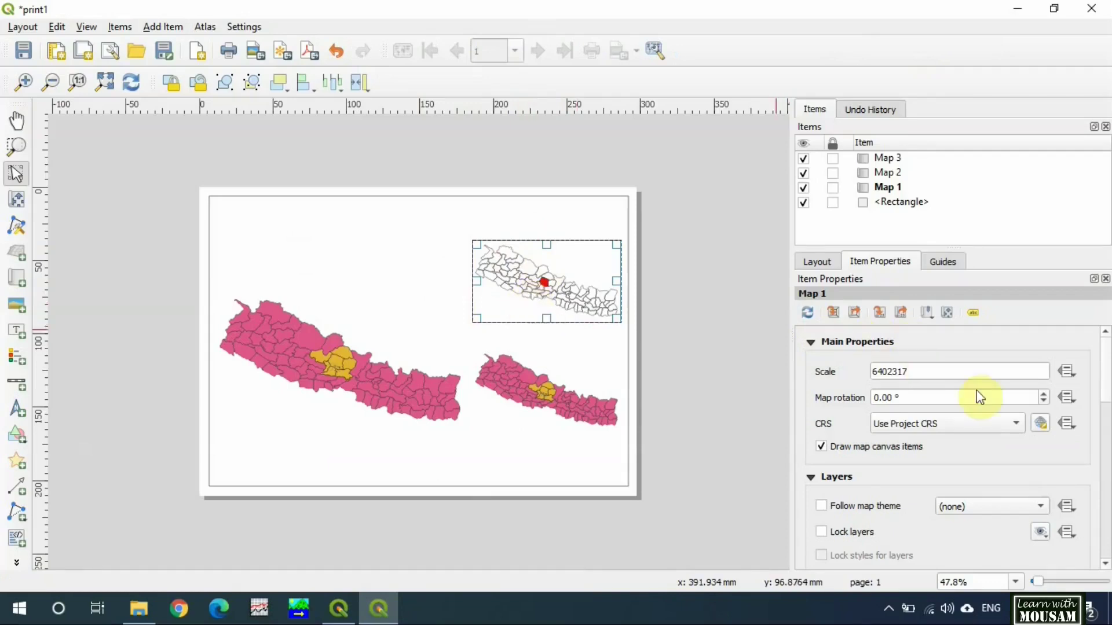
left_click_drag(1109, 397, 1109, 419)
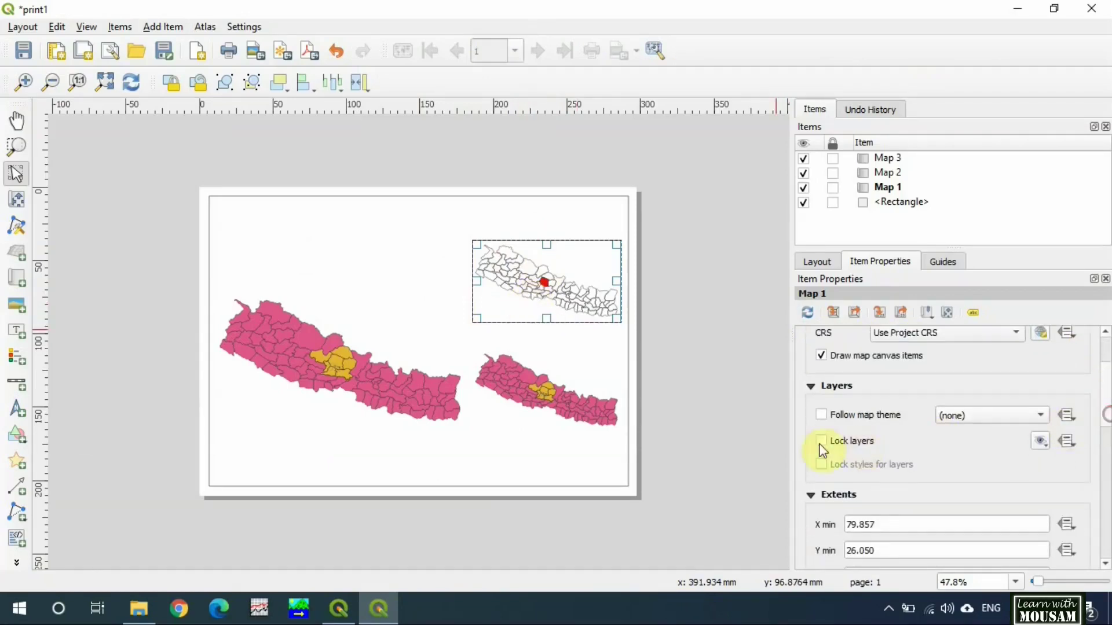
left_click(822, 441)
left_click(822, 464)
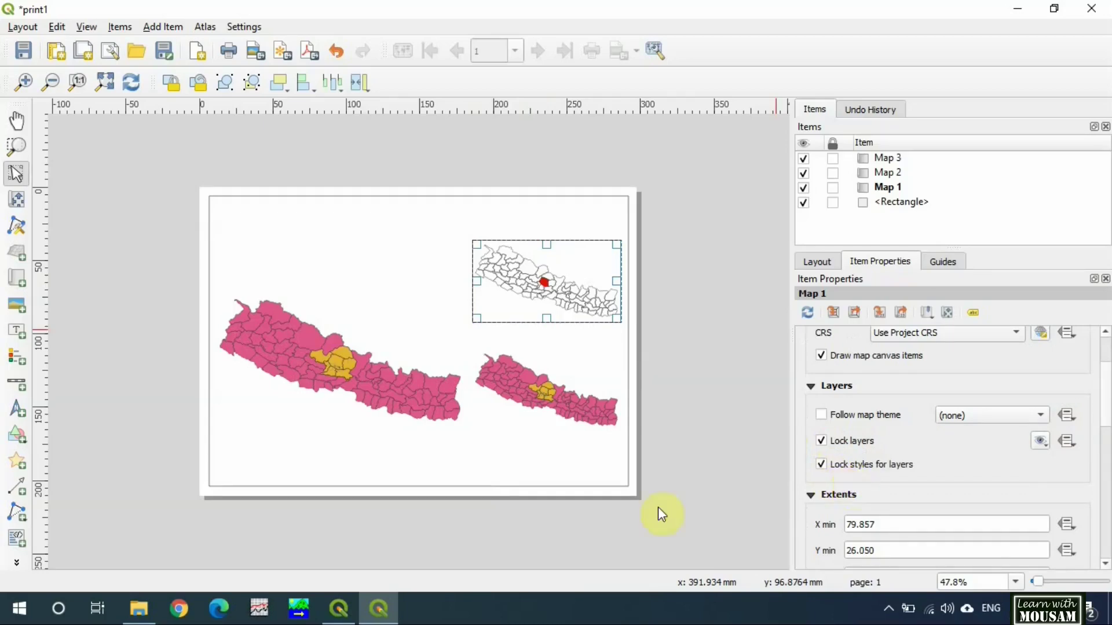
Step: Show districtaround, hide district, and untick Lock layers for the inset map in print1
left_click(340, 607)
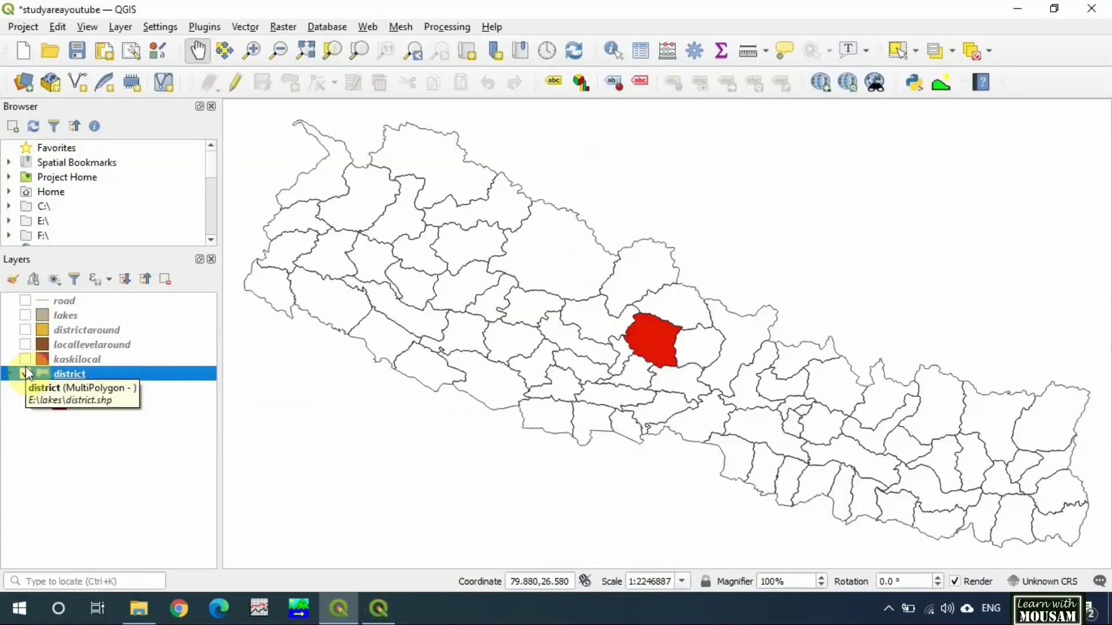
left_click(25, 330)
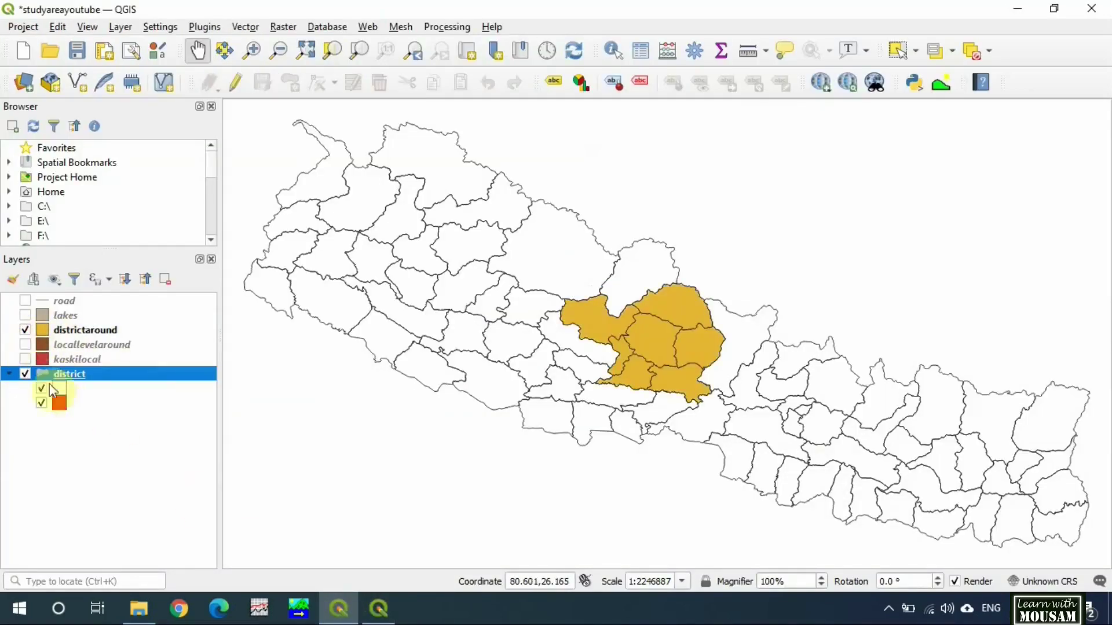
left_click(25, 374)
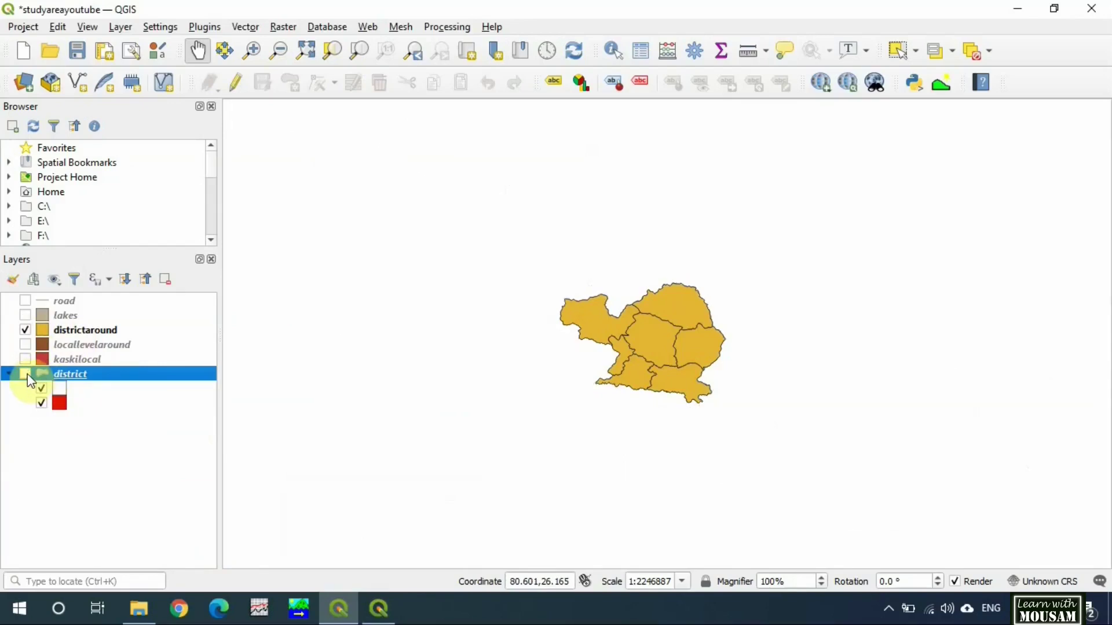
left_click(382, 607)
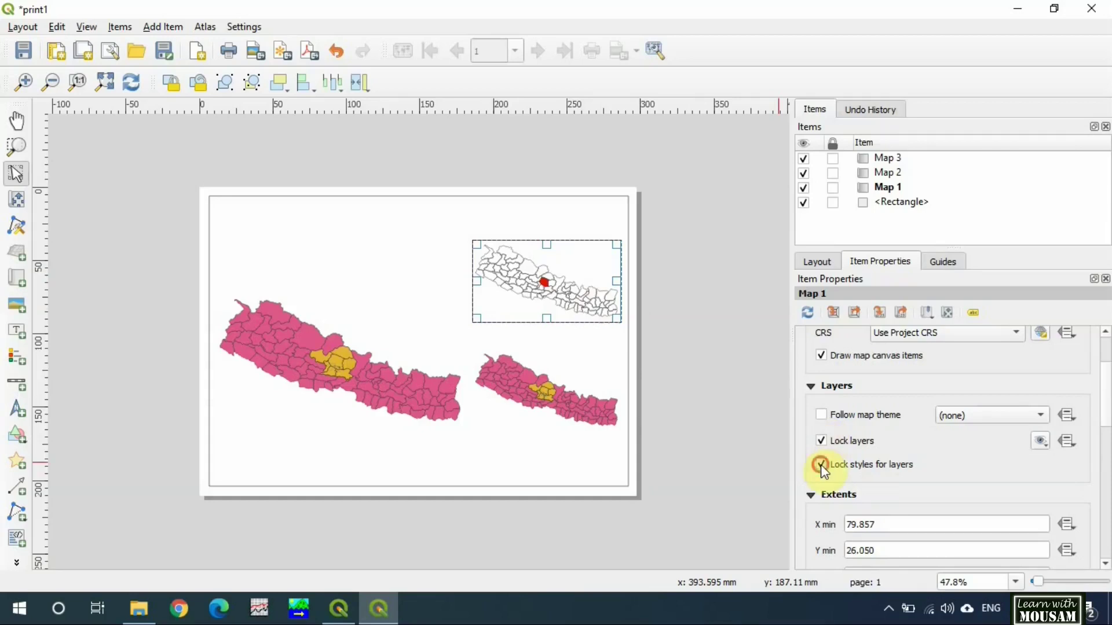
left_click(821, 442)
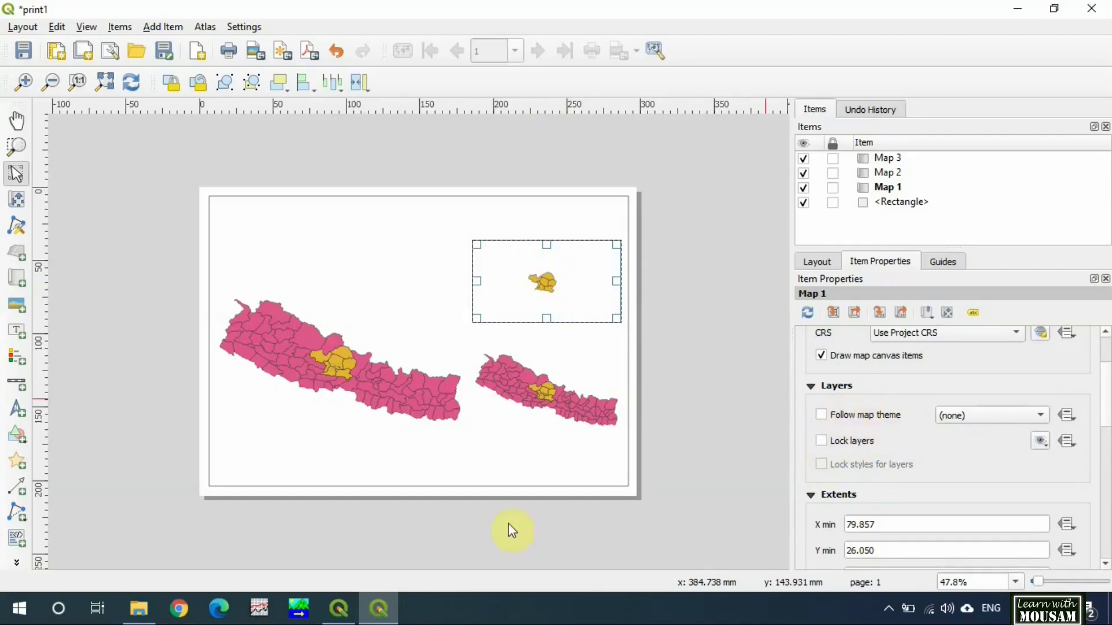
Step: In the main window, hide districtaround and show the district layer again
left_click(334, 618)
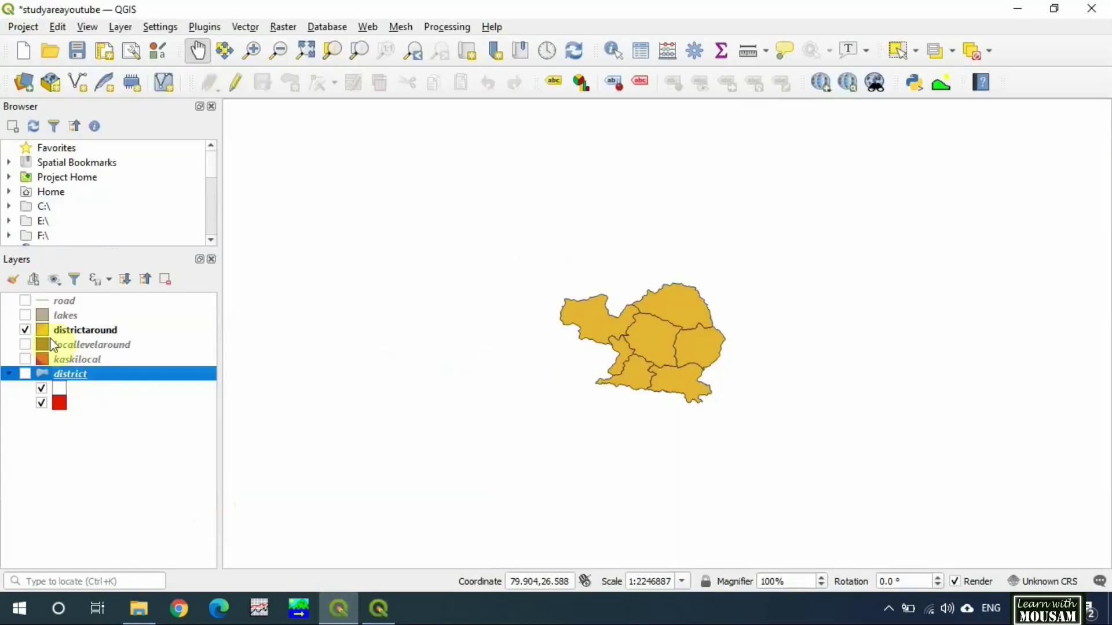
left_click(25, 330)
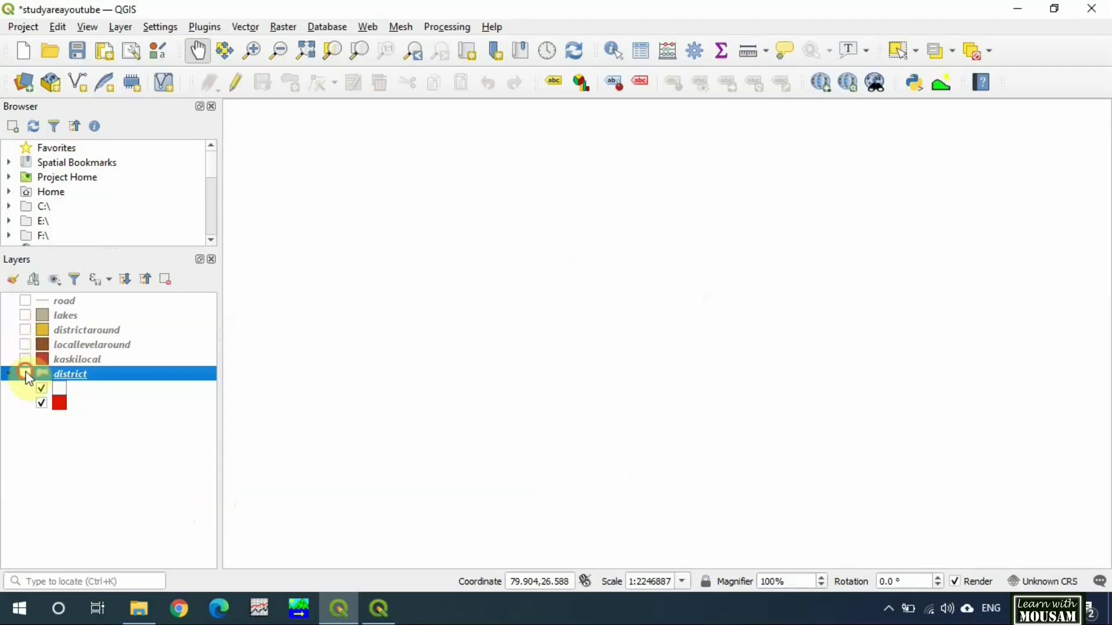
left_click(25, 374)
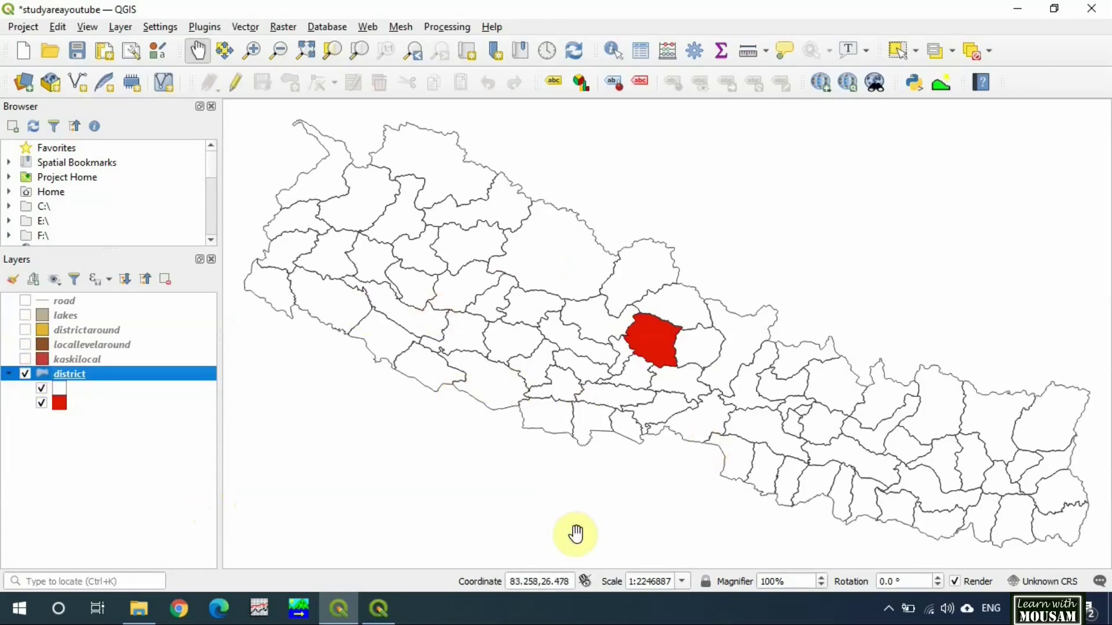
Step: Add a map theme named kaski_in_nepal from the current layer visibility
left_click(52, 284)
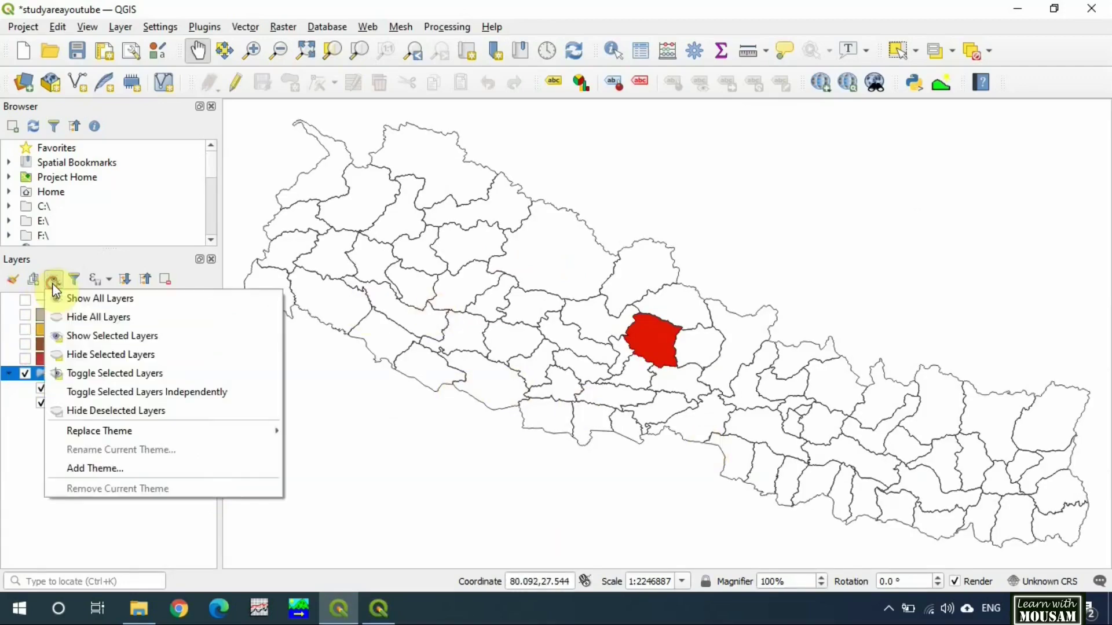
left_click(87, 470)
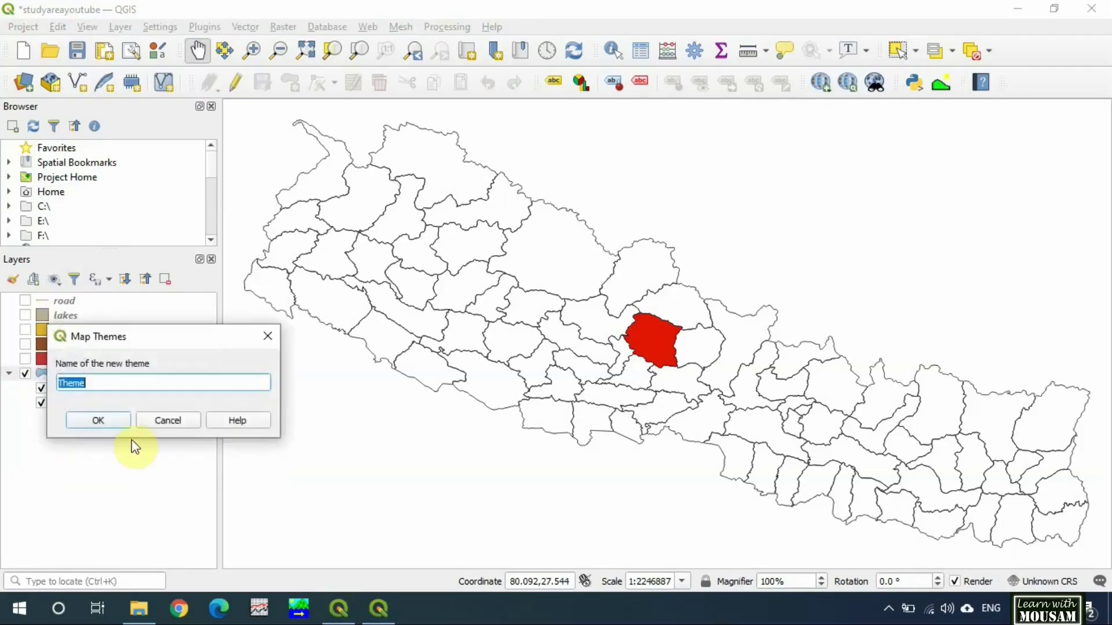
type("kaski_l")
type("n_nepal")
left_click(113, 422)
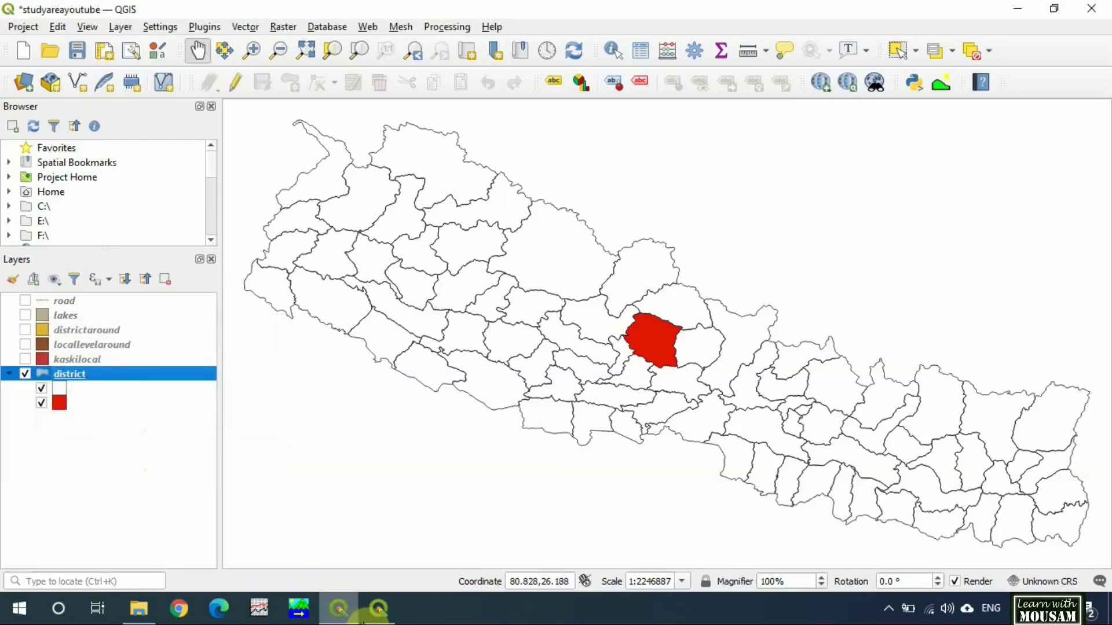
Step: Set the print1 inset map to follow the kaski_in_nepal map theme
left_click(380, 611)
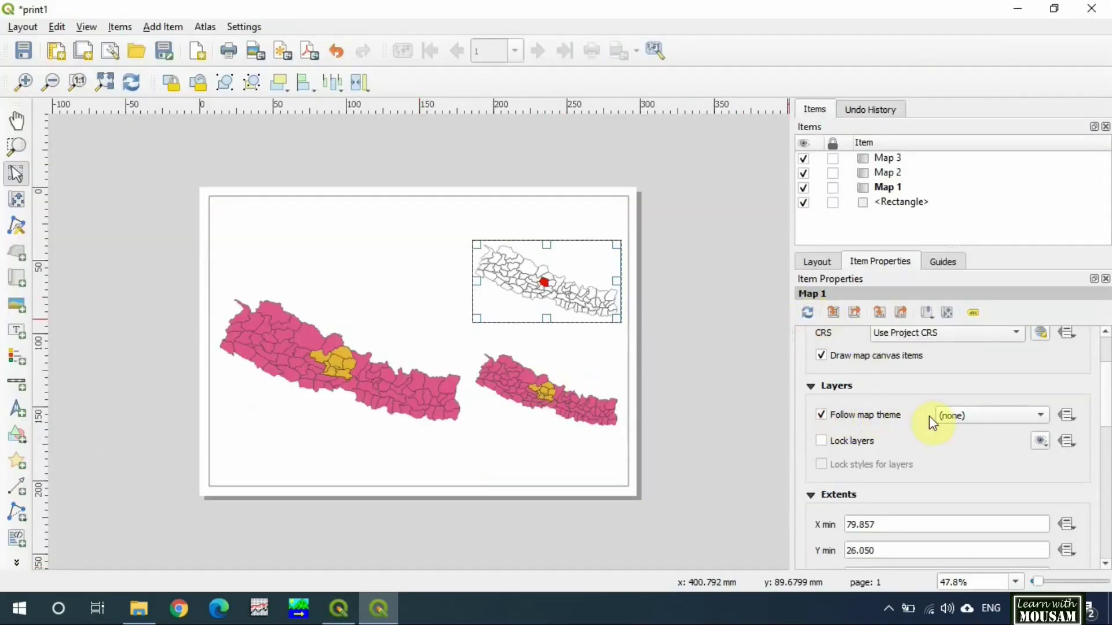
left_click(947, 414)
left_click(959, 436)
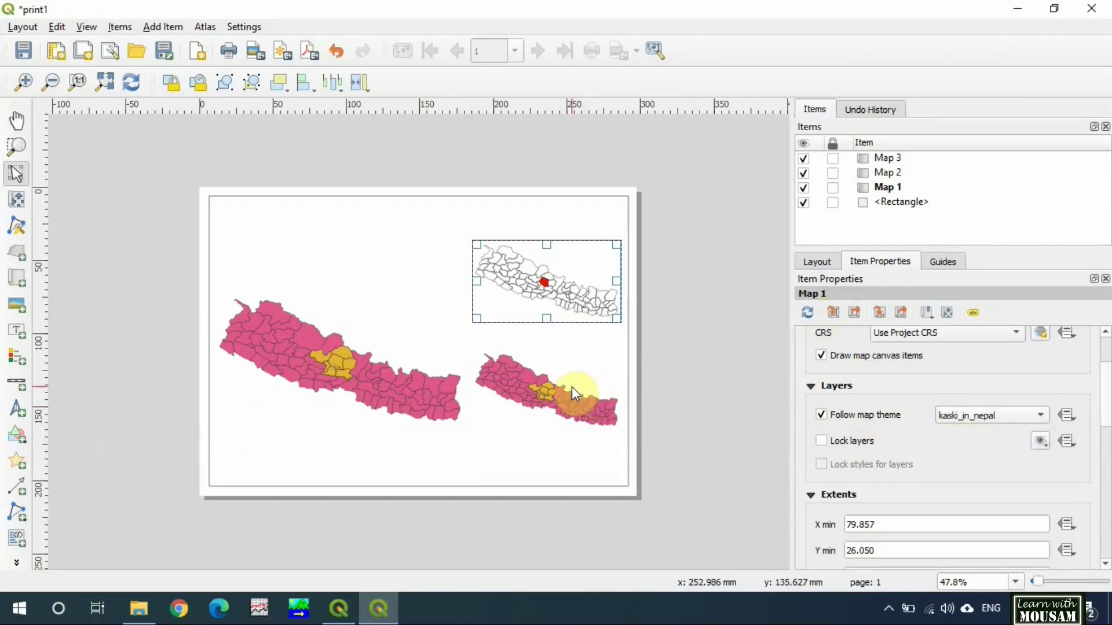
Step: Zoom the map to kaskilocal and move districtaround below it in the layer order
left_click(335, 612)
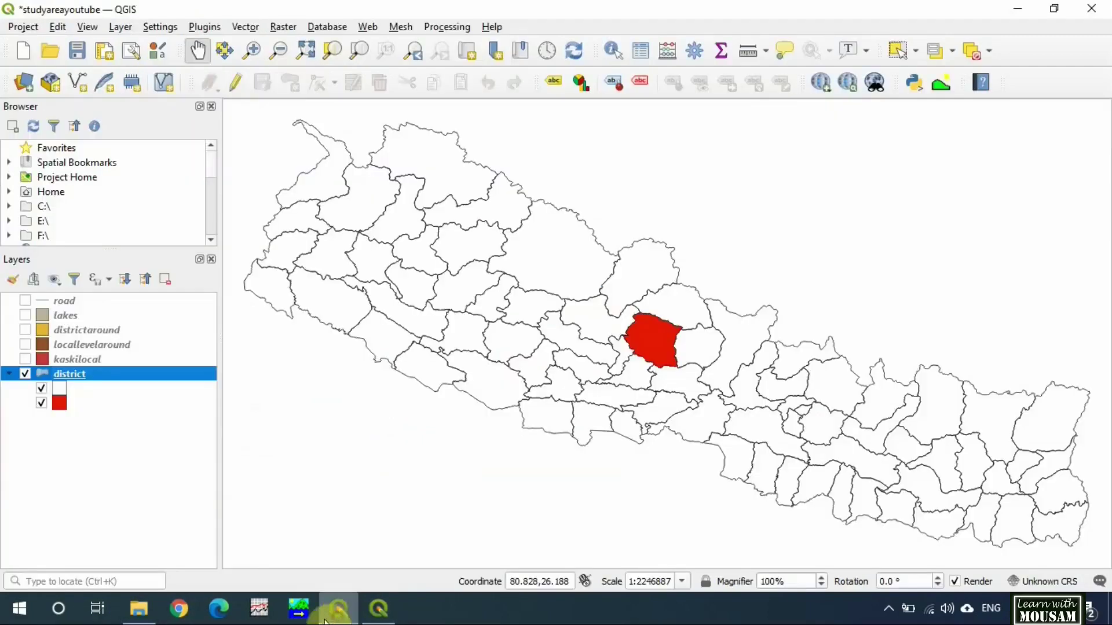
right_click(87, 359)
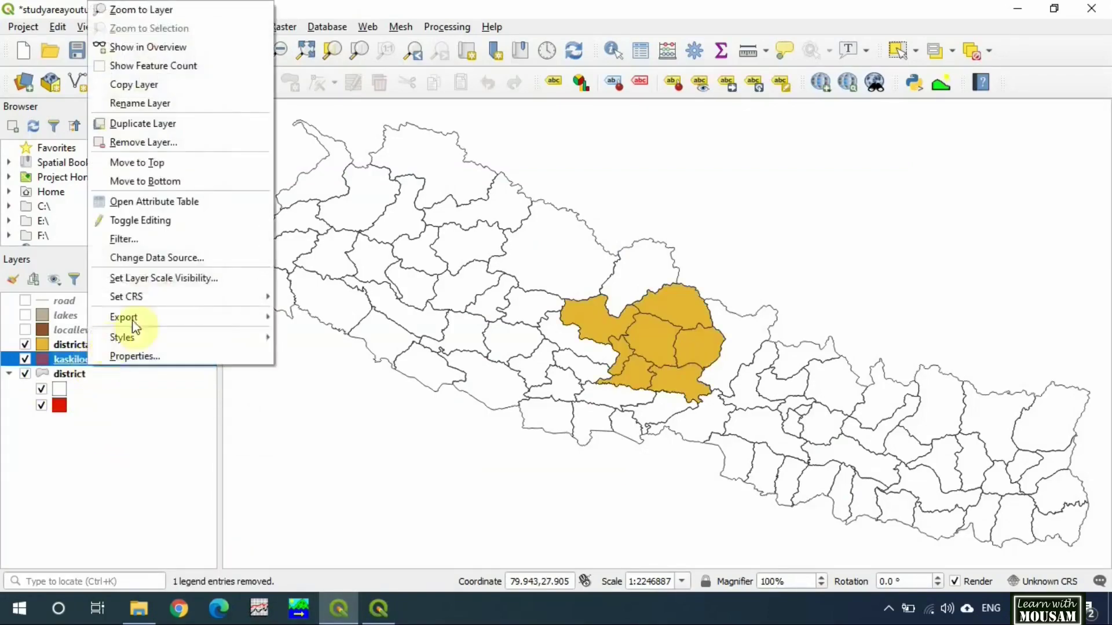
left_click(152, 9)
left_click_drag(75, 345, 79, 373)
Step: Style districtaround with no fill and a 0.5 outline width
double_click(44, 357)
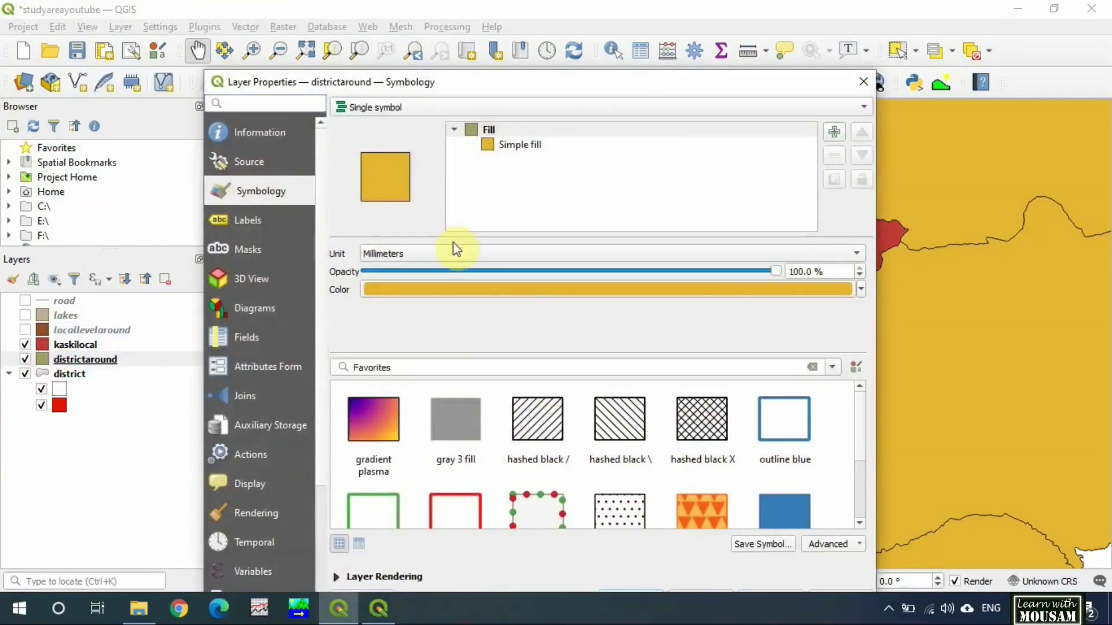
left_click(498, 144)
left_click(505, 311)
left_click(491, 322)
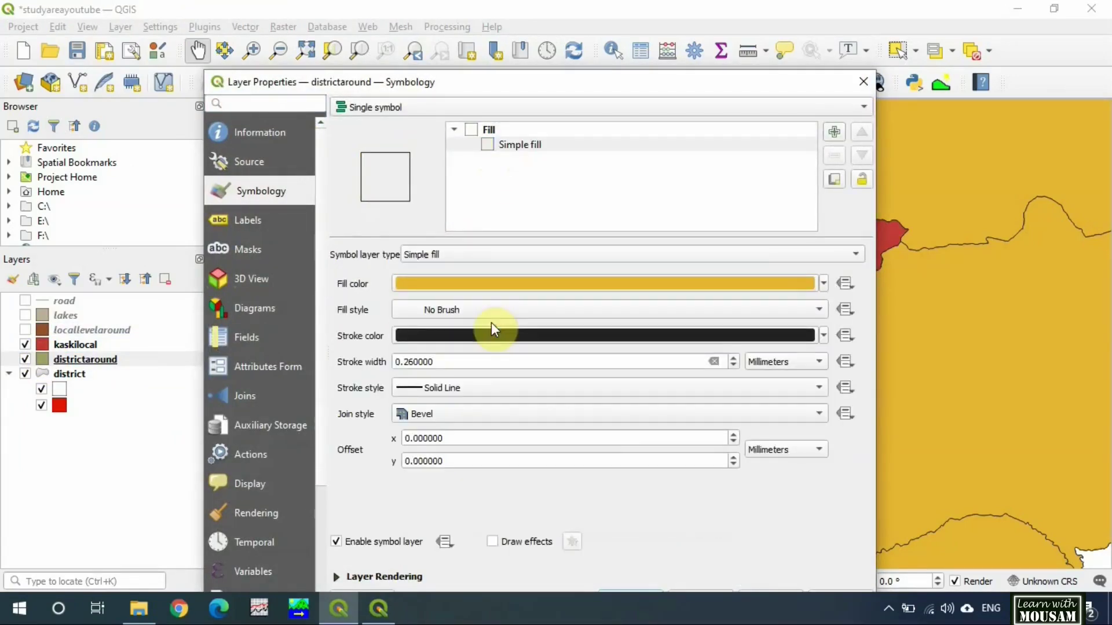
left_click(415, 361)
key("BackSpace")
key("BackSpace")
type("5")
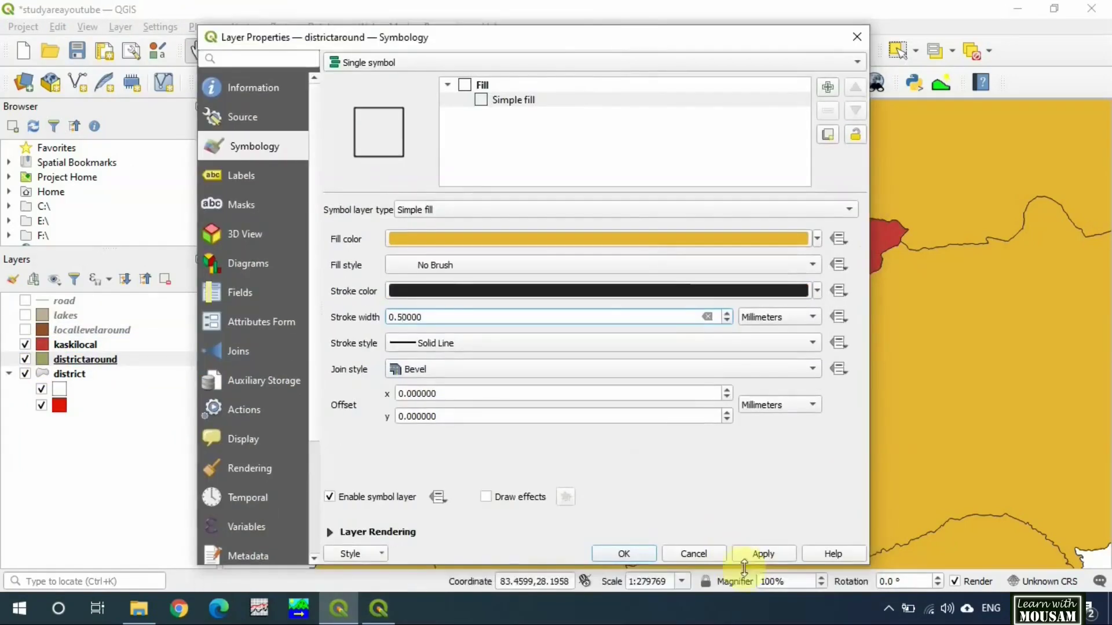
left_click(756, 555)
Step: Label districtaround with the DISTRICT field in red text
left_click(242, 178)
left_click(373, 76)
left_click(833, 86)
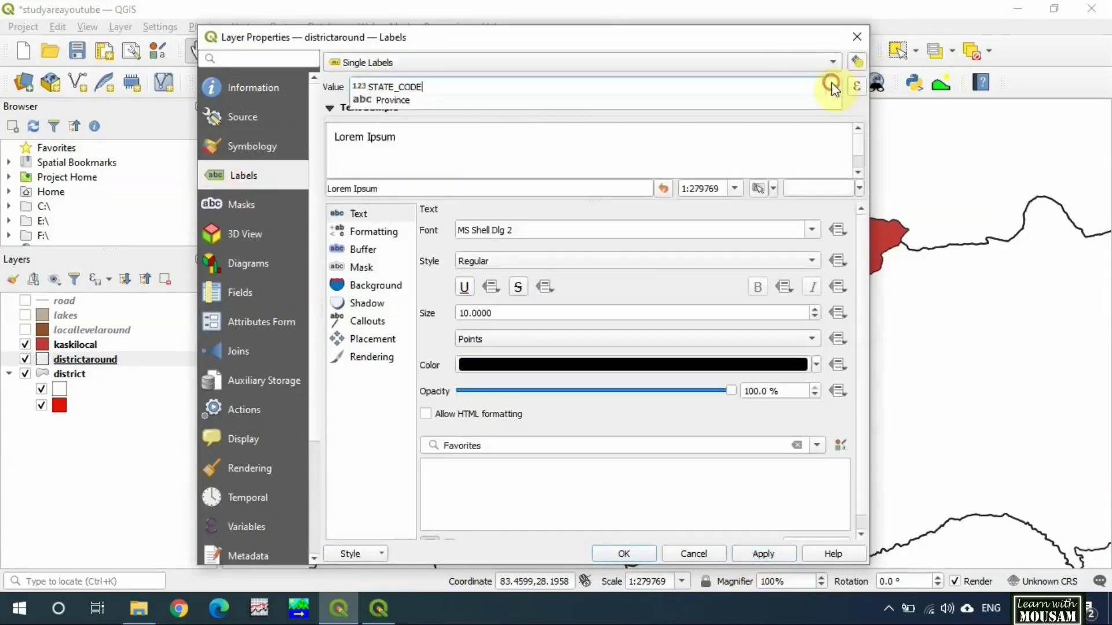
left_click(382, 105)
left_click(815, 365)
left_click(468, 481)
left_click(624, 554)
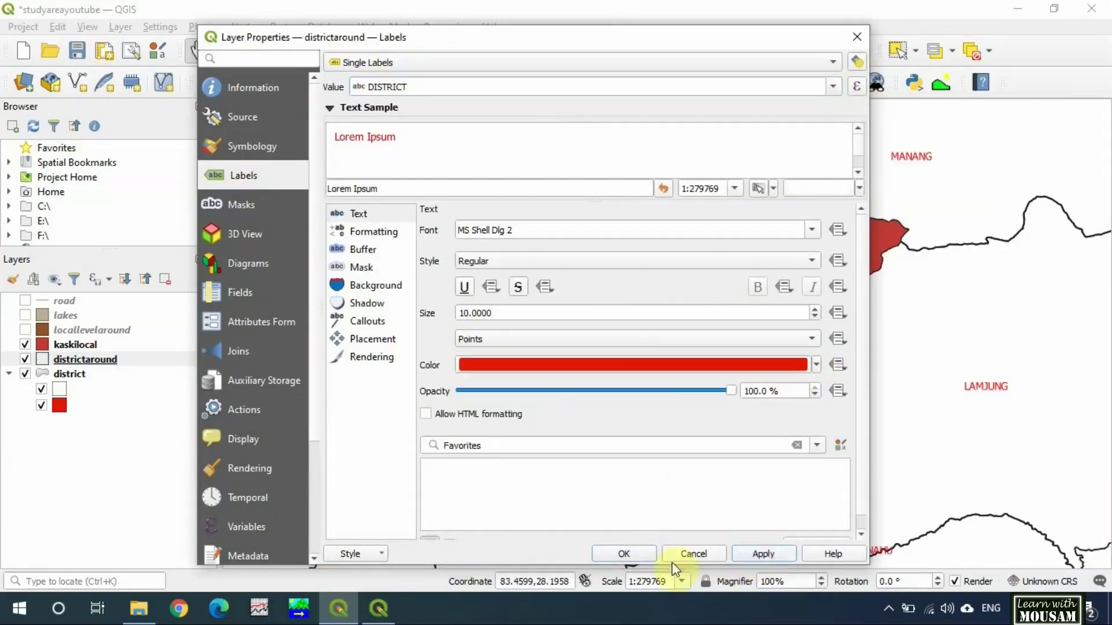
Step: Label kaskilocal by the GaPa_NaPa field at size 7
left_click(46, 346)
double_click(46, 345)
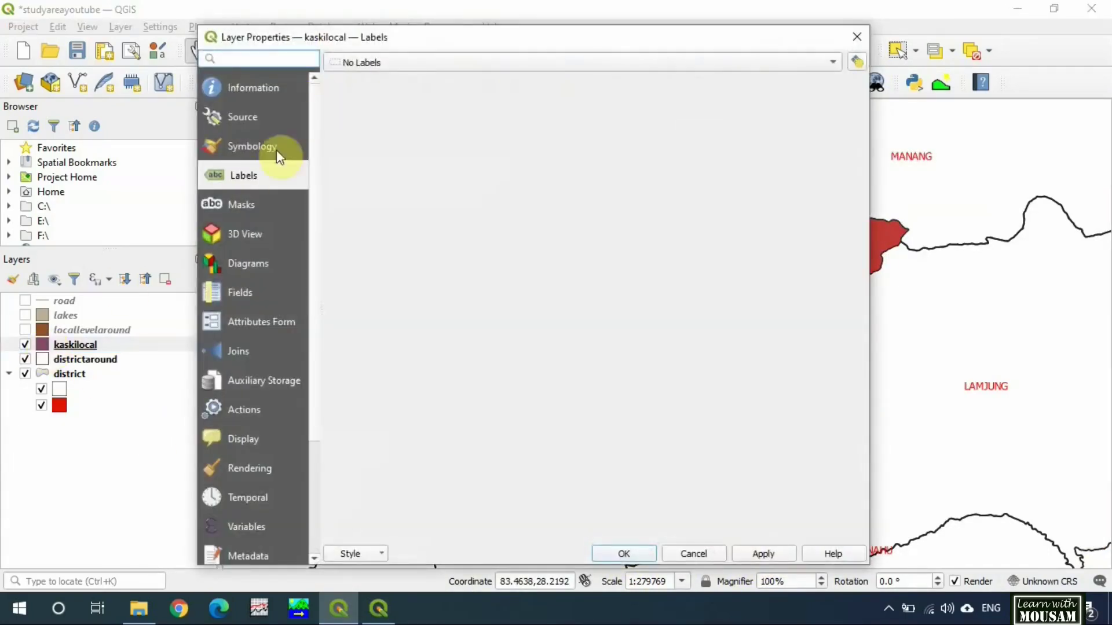
left_click(373, 62)
left_click(382, 76)
left_click(833, 87)
left_click(495, 151)
left_click(815, 317)
left_click(815, 317)
left_click(815, 318)
left_click(760, 553)
Step: Give kaskilocal a categorized symbology by local unit using the Spectral colour ramp
left_click(234, 147)
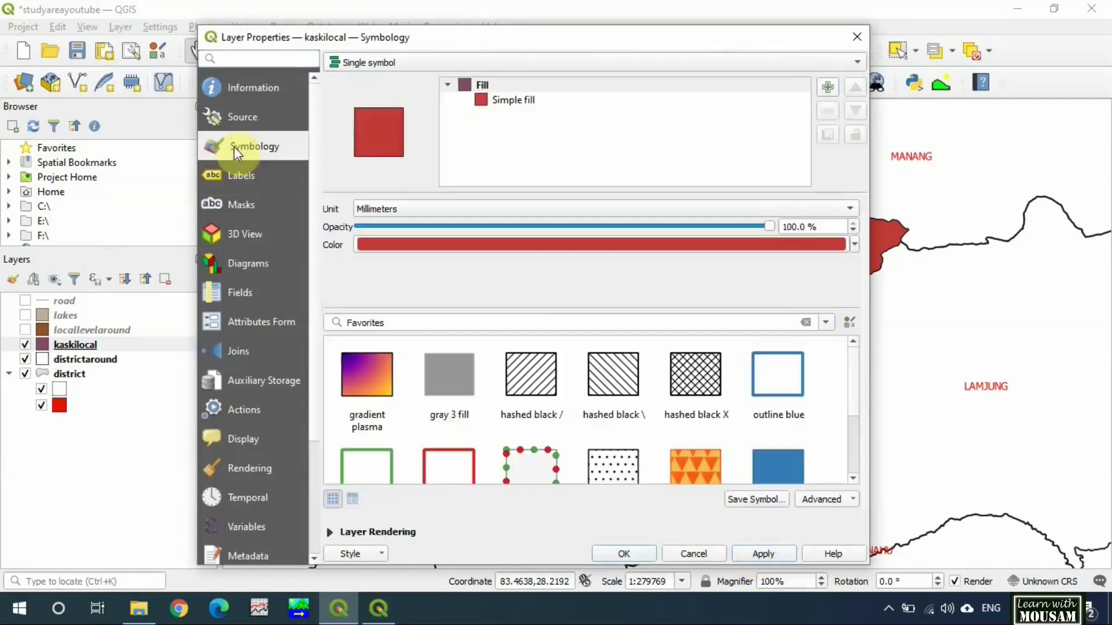
left_click(405, 62)
left_click(425, 75)
left_click(495, 144)
left_click(423, 325)
double_click(351, 172)
left_click(592, 215)
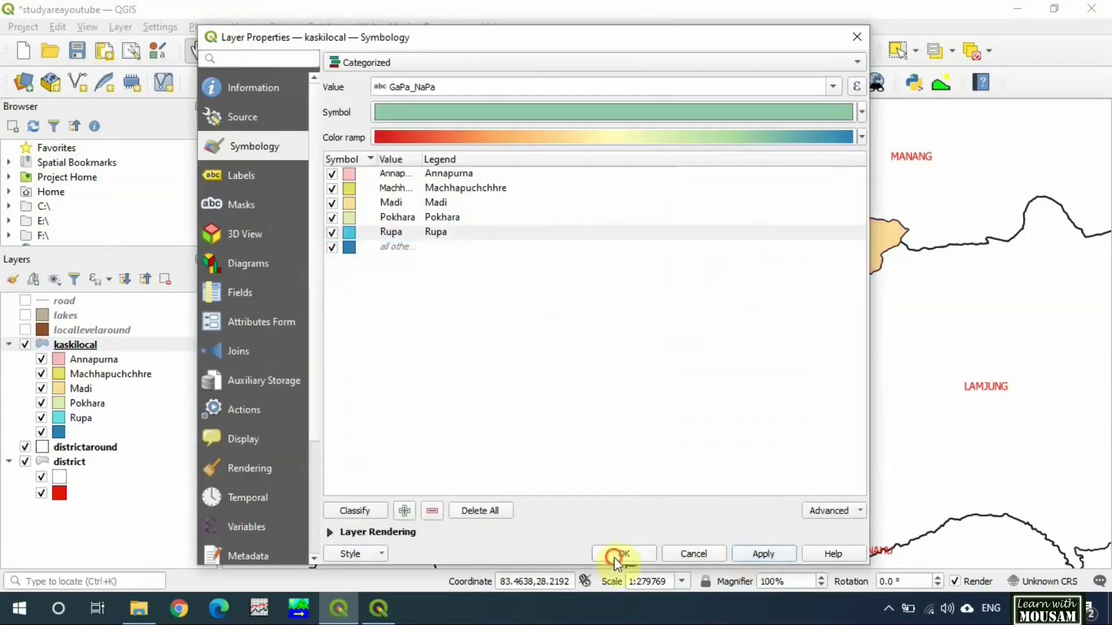
left_click(619, 555)
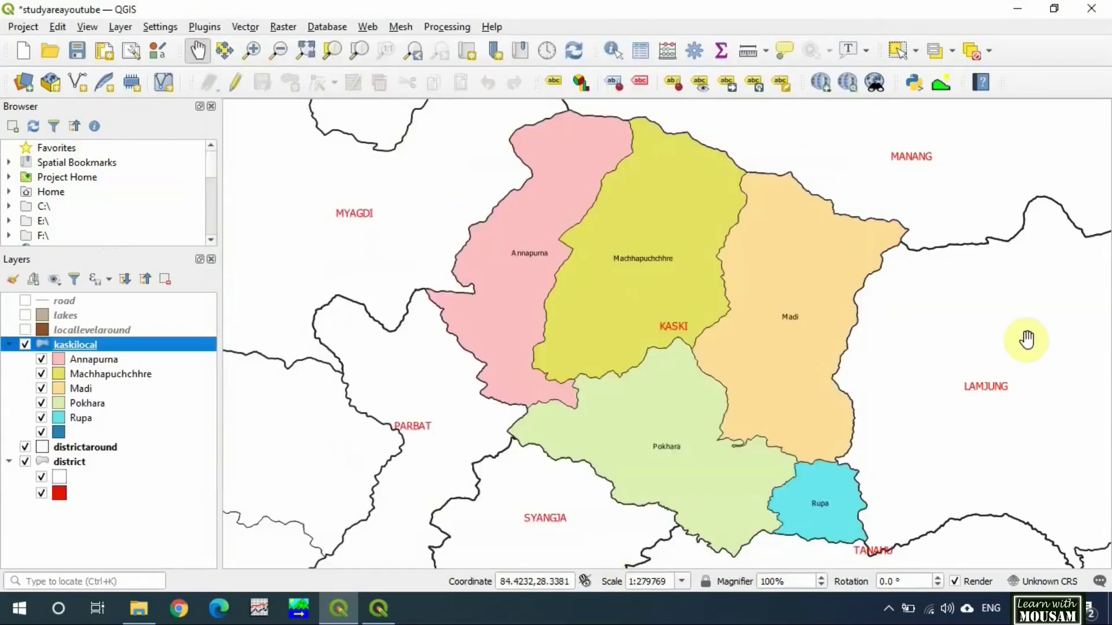
Step: Match Map 2's extent to the current main map canvas view
left_click(381, 607)
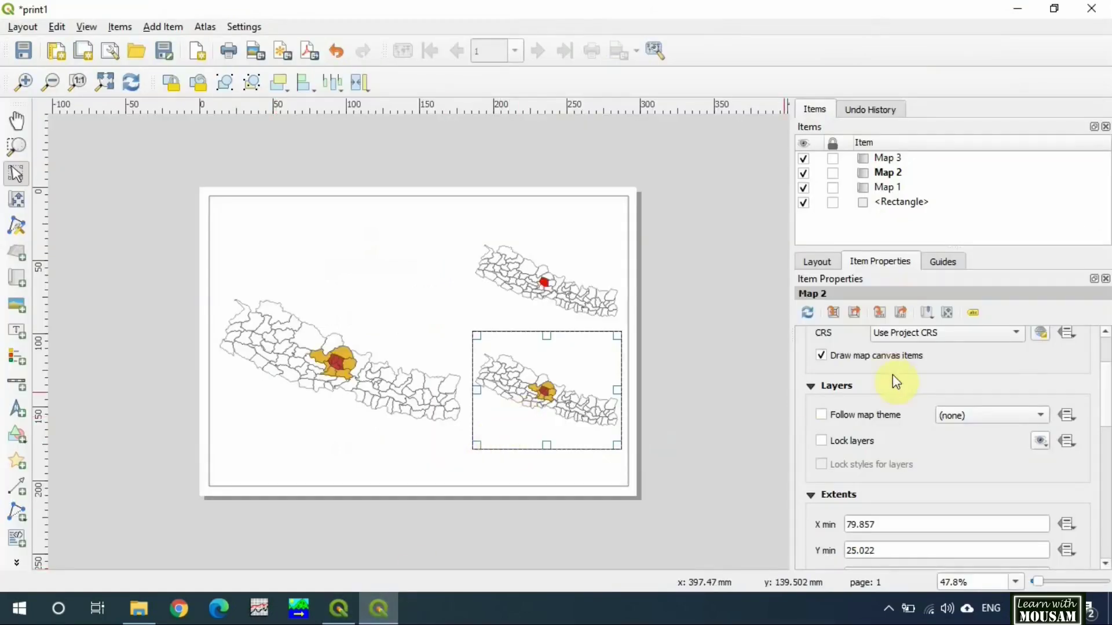
left_click(807, 313)
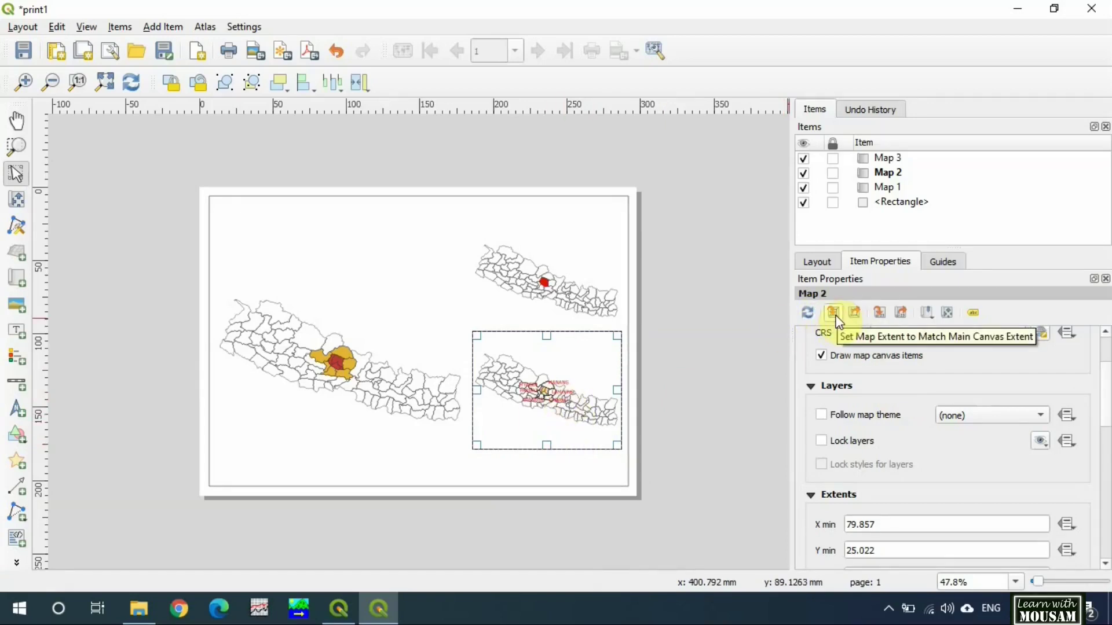
left_click(834, 313)
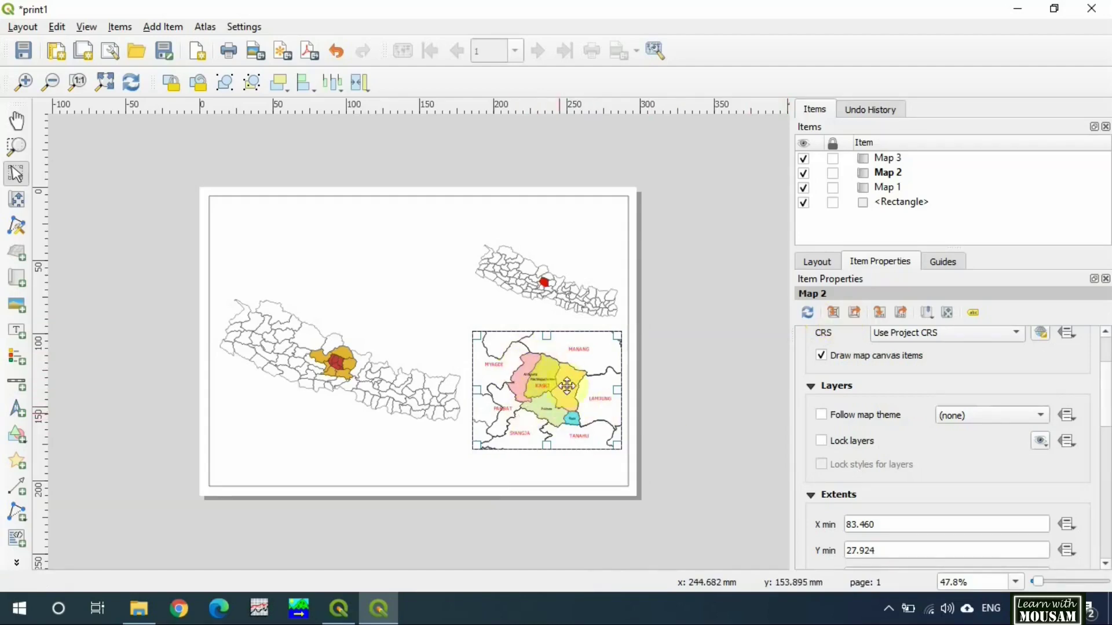
Step: Save the current layer setup as a new map theme named local_in_kaski
left_click(339, 608)
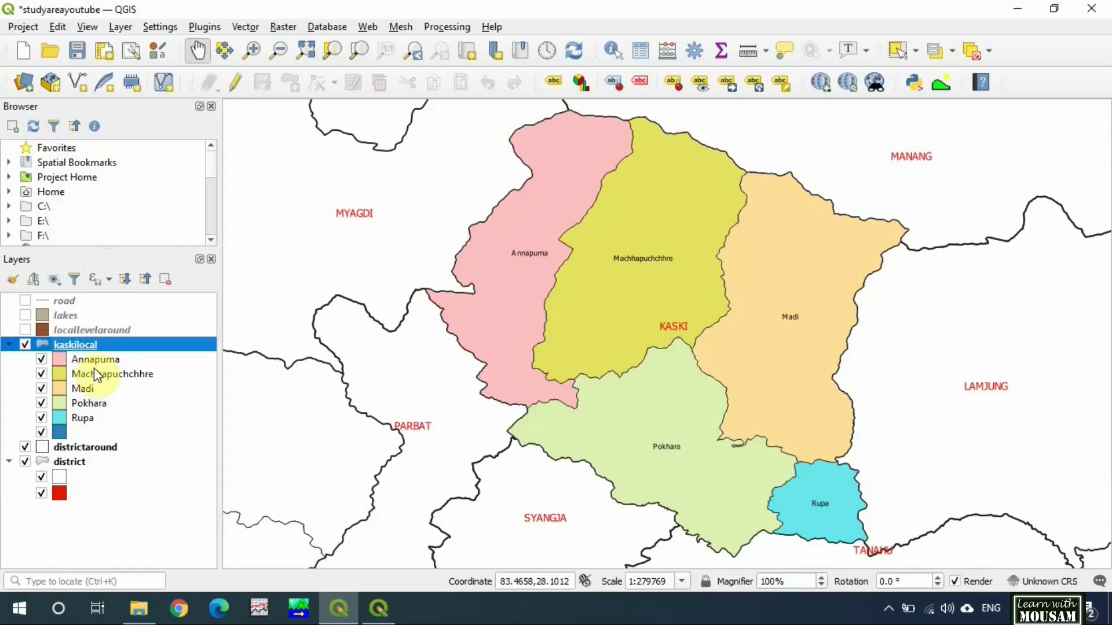
left_click(55, 281)
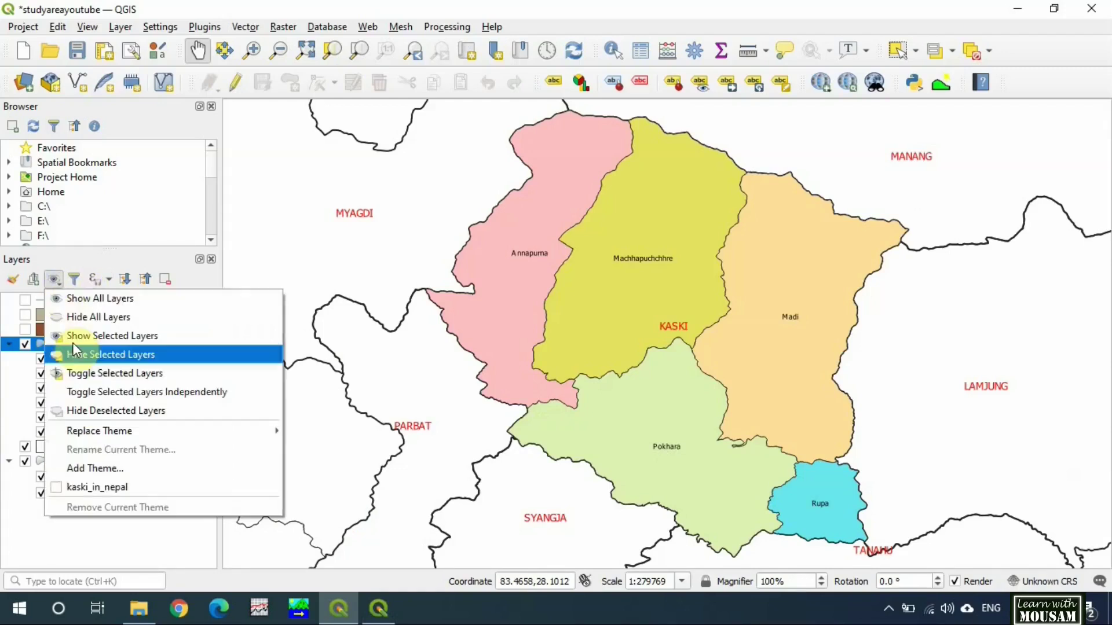
left_click(91, 469)
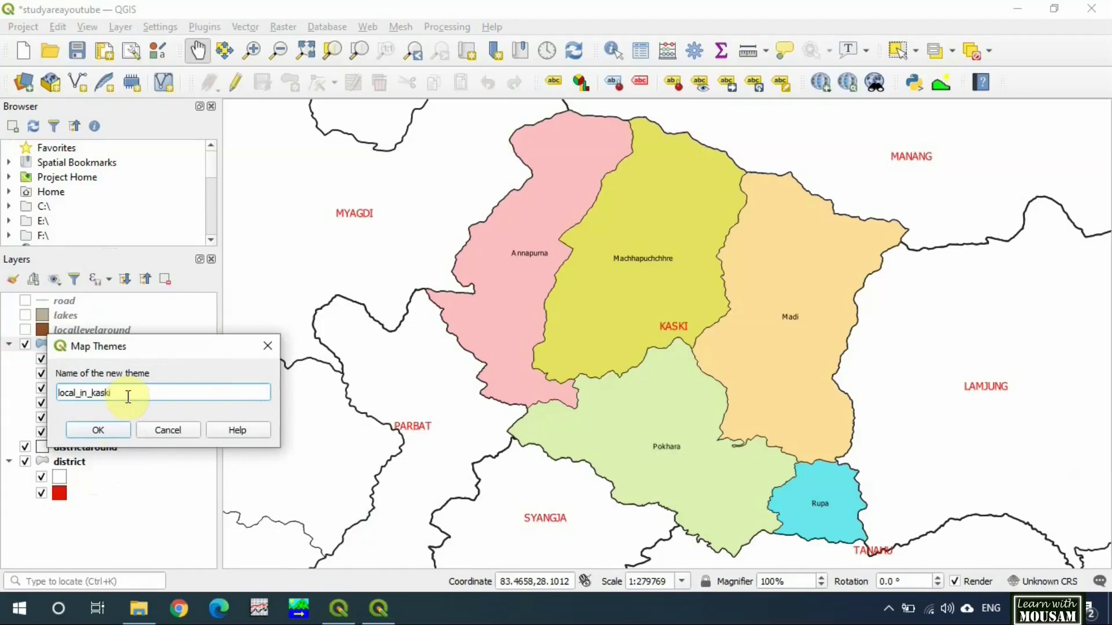
left_click(97, 433)
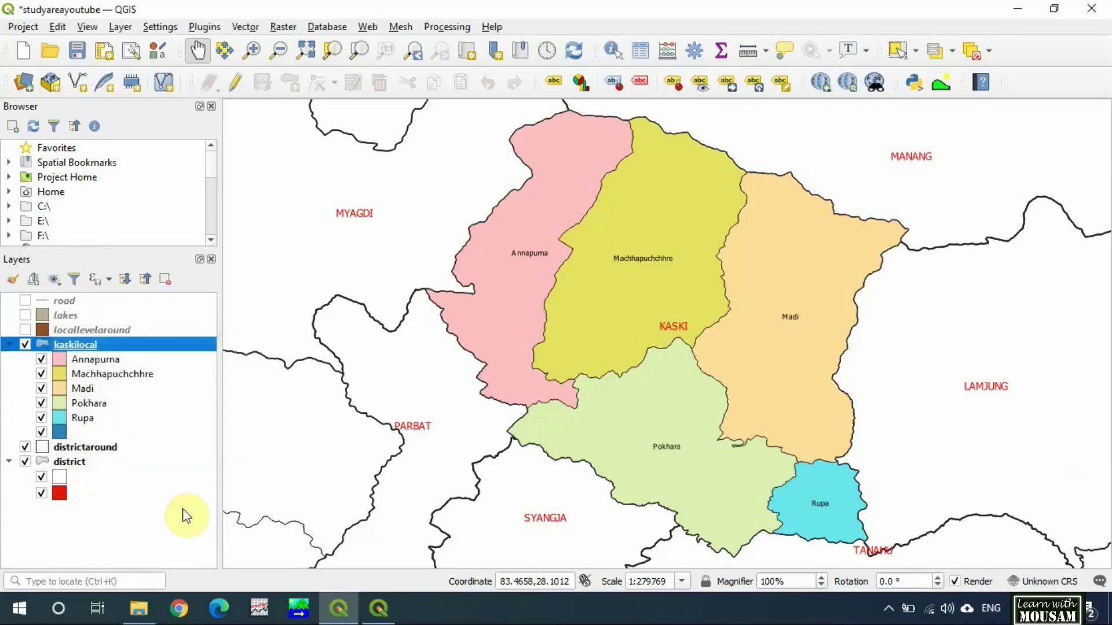
Step: Make Map 2 follow the local_in_kaski map theme
left_click(393, 607)
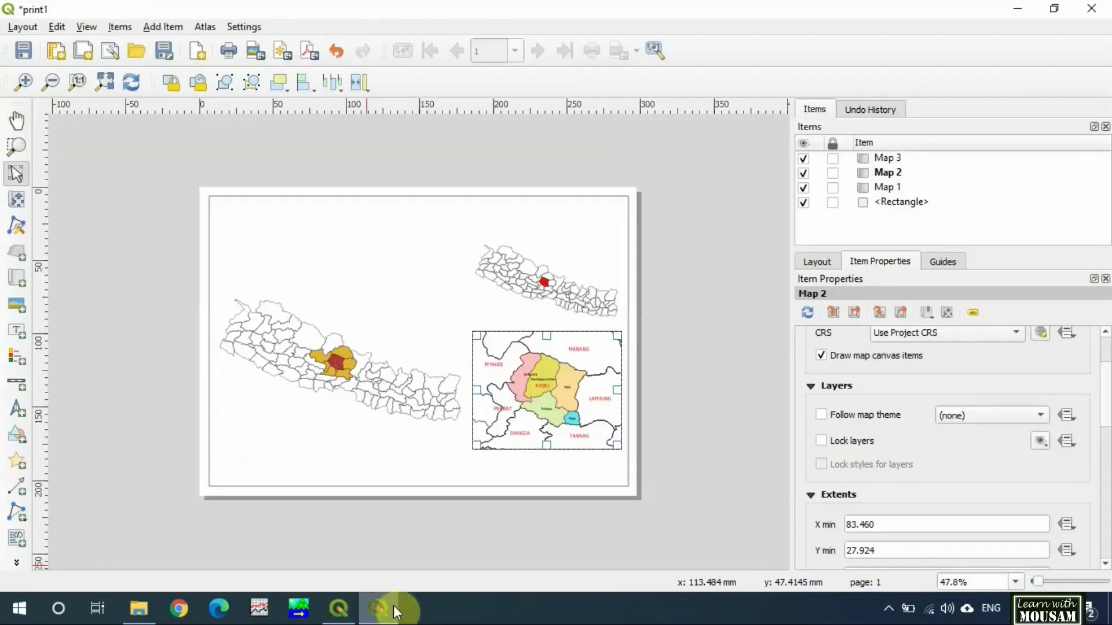
left_click(843, 420)
left_click(959, 418)
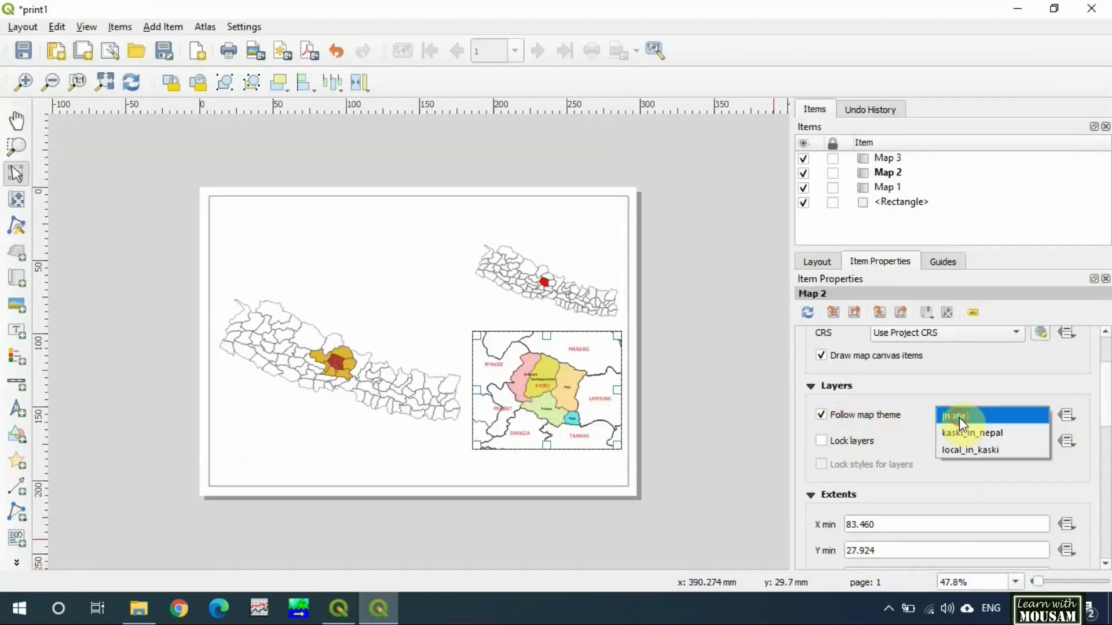
left_click(965, 449)
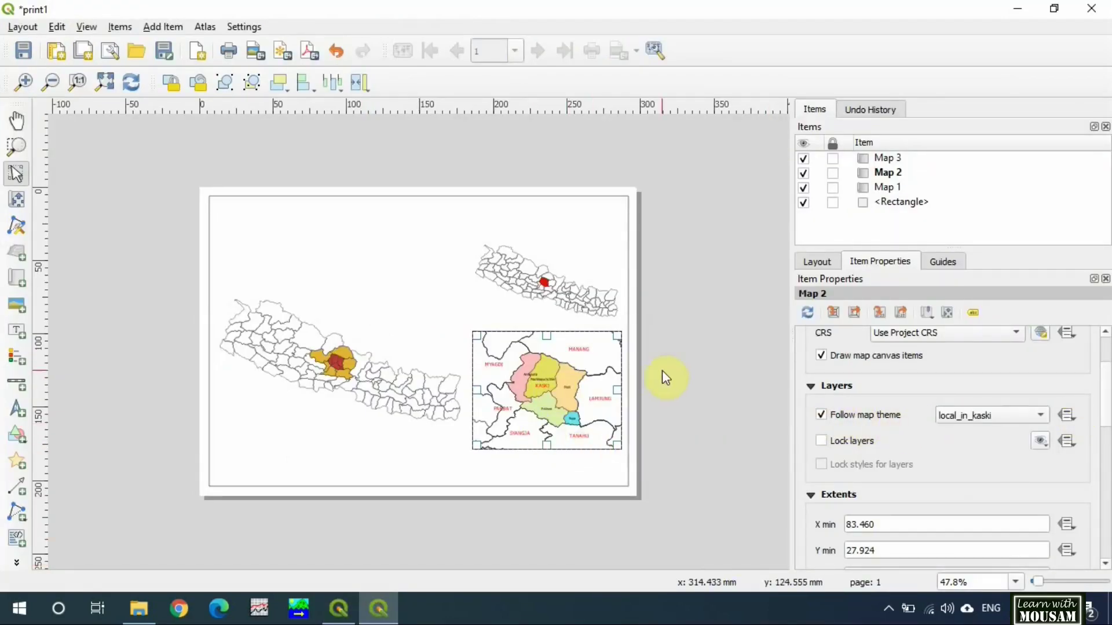
left_click(402, 402)
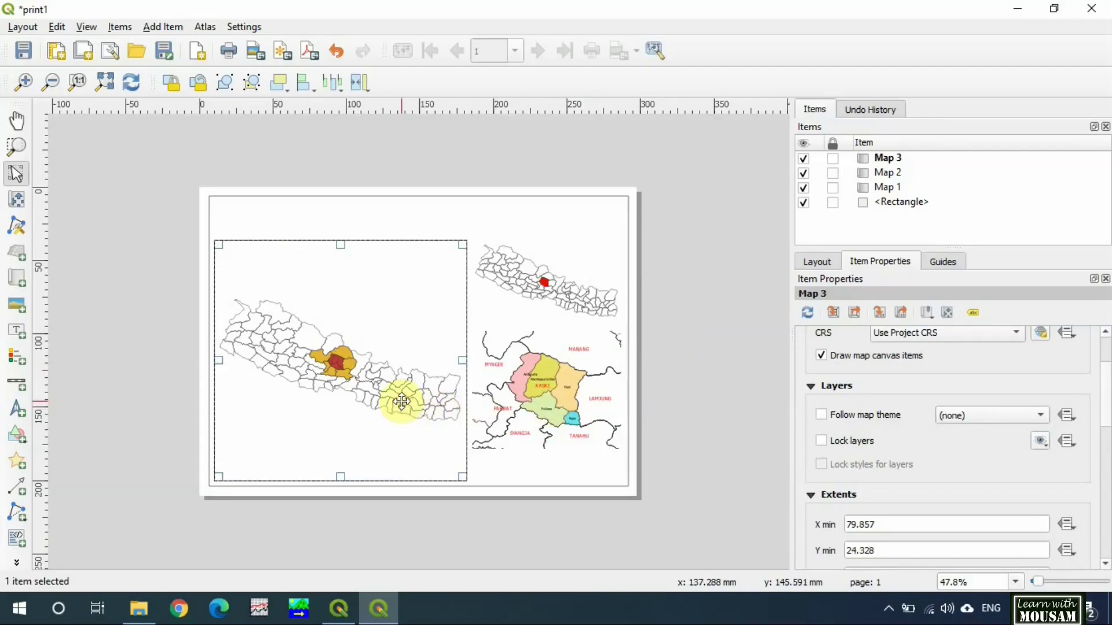
Step: Hide kaskilocal, districtaround and district, and show road, lakes and locallevelaround
left_click(339, 608)
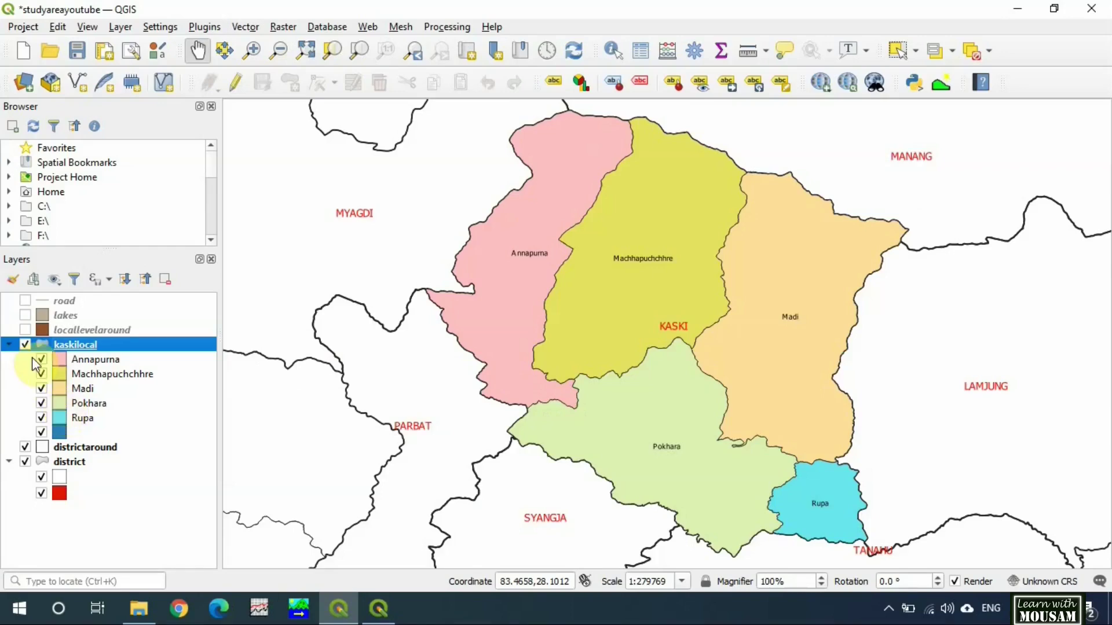
left_click(25, 345)
left_click(25, 447)
left_click(25, 462)
left_click(25, 329)
left_click(24, 315)
left_click(25, 300)
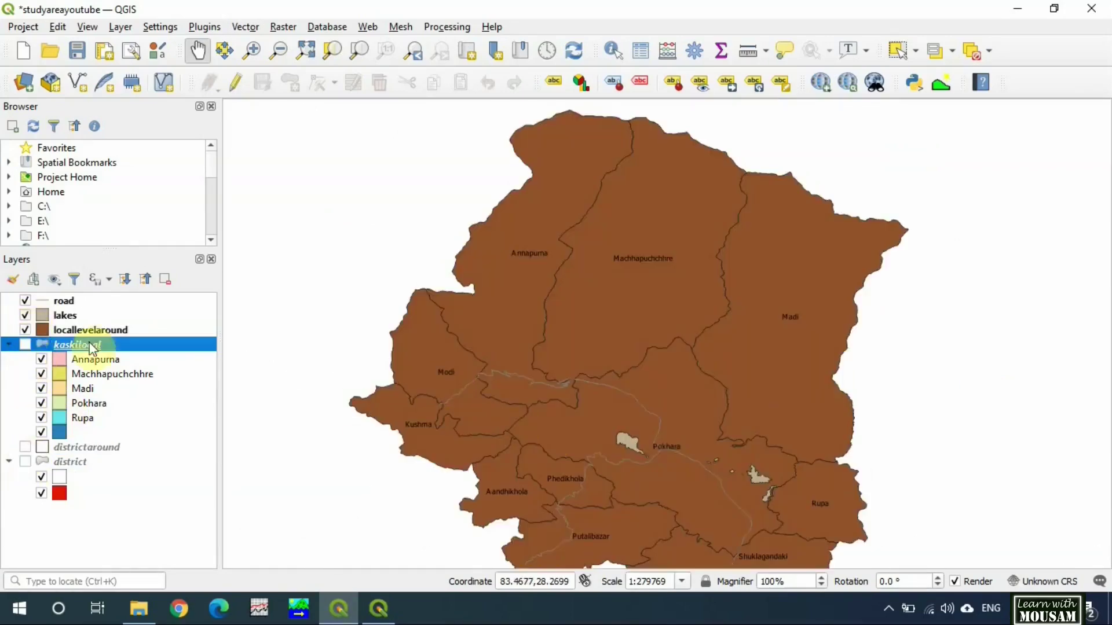
Step: Restyle locallevelaround as a hollow fill with a 0.4 stroke width
left_click(44, 334)
double_click(43, 338)
left_click(491, 100)
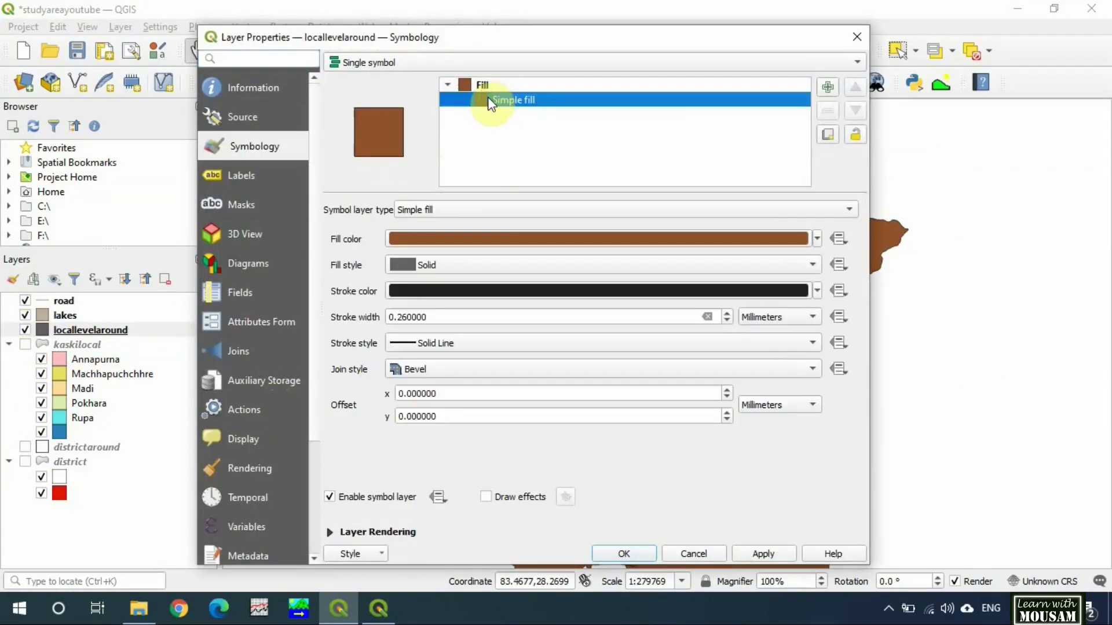
double_click(403, 318)
type("0.4")
scroll(471, 267, "down", 1)
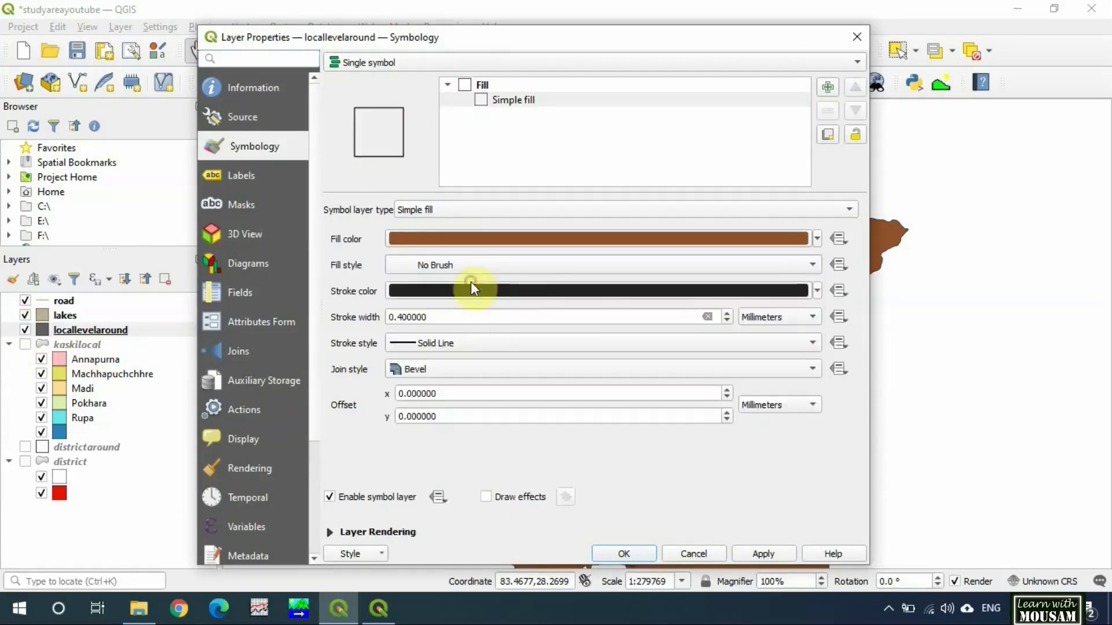
left_click(624, 554)
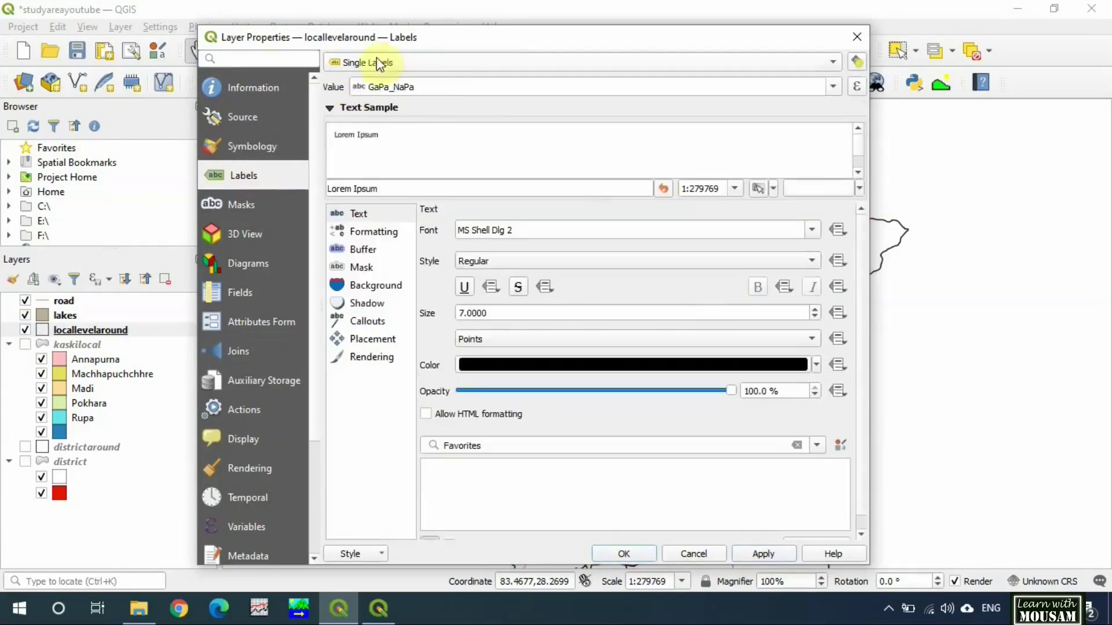
Step: Label locallevelaround with green local unit names
left_click_drag(458, 313, 808, 313)
left_click(816, 365)
left_click(573, 484)
left_click(624, 554)
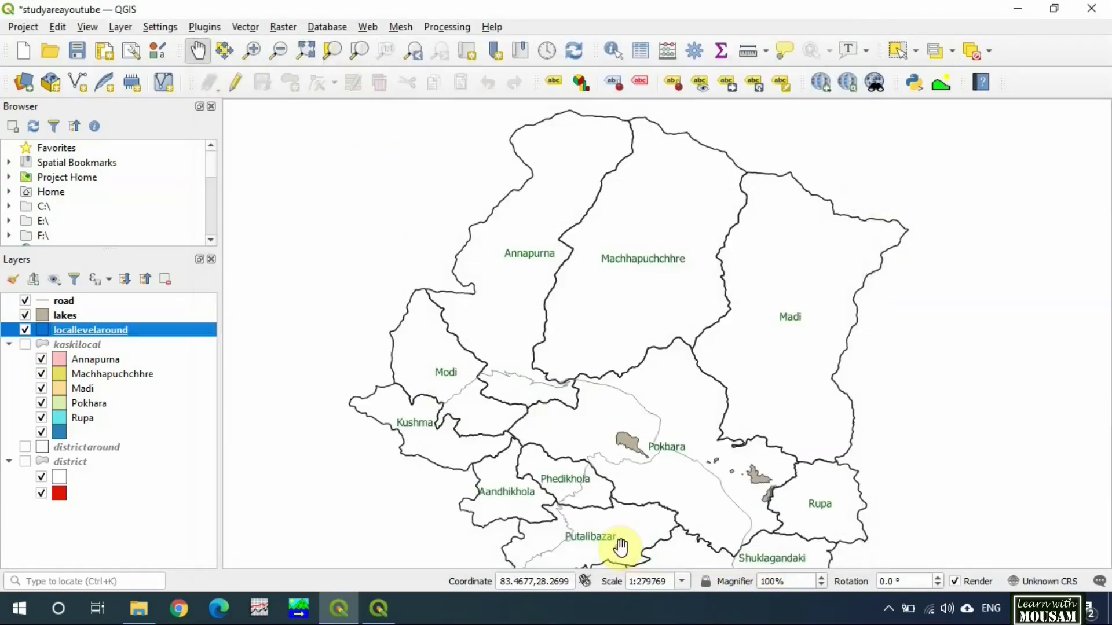
Step: Label the road layer with blue, size 7 text
scroll(637, 521, "up", 2)
left_click(45, 306)
double_click(44, 303)
left_click(350, 62)
left_click(350, 75)
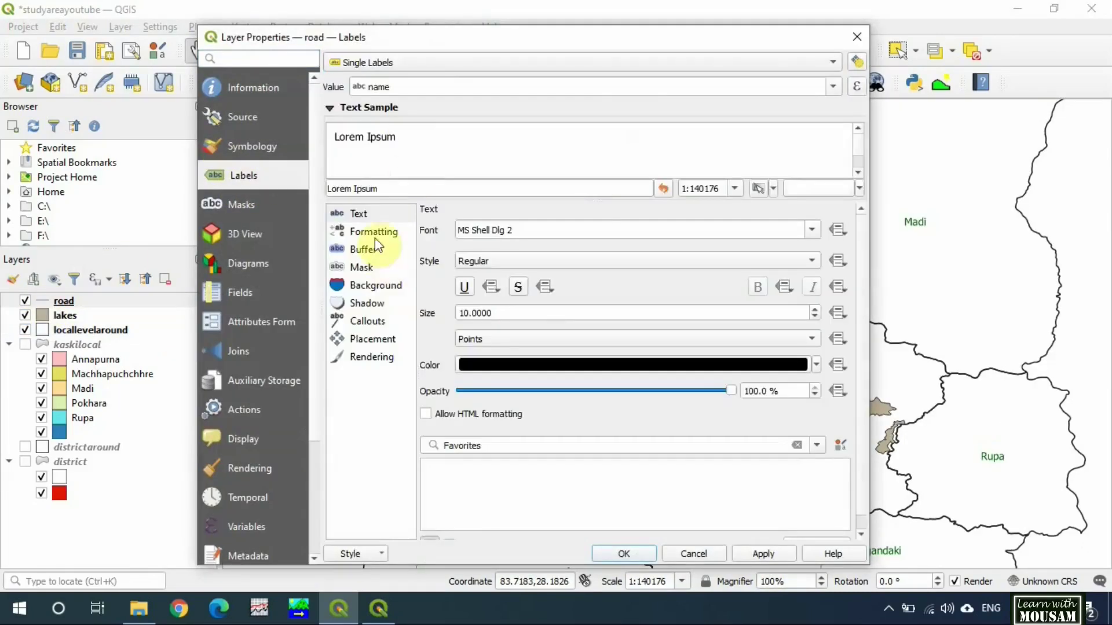
left_click_drag(459, 312, 805, 312)
type("7")
left_click(816, 365)
left_click(489, 489)
left_click(764, 554)
left_click(373, 339)
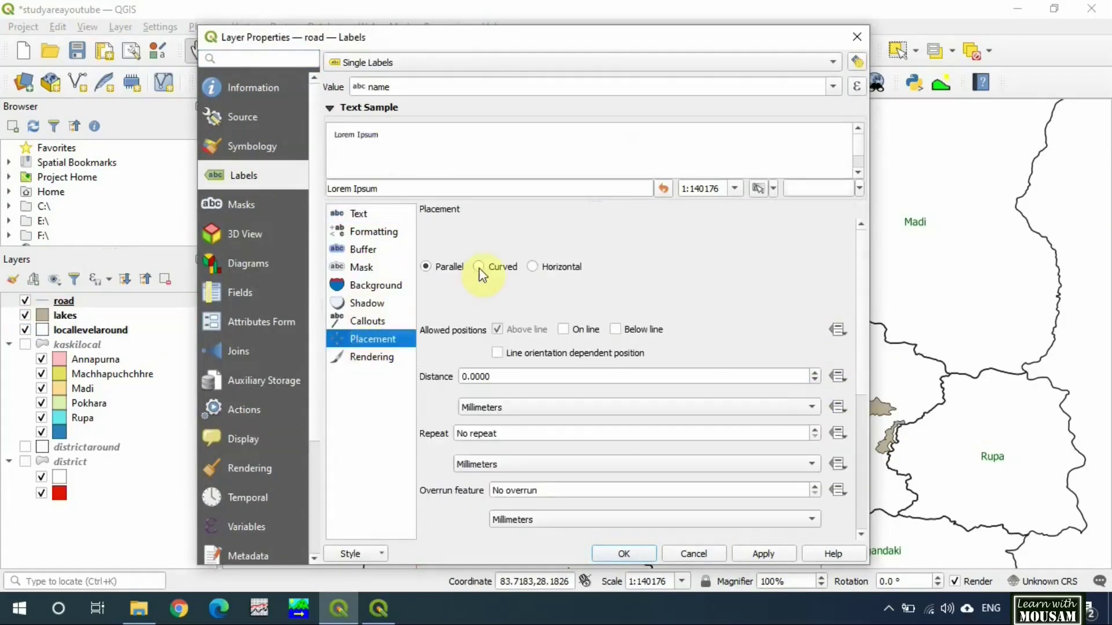
Step: Switch road symbology to rule-based, drawing type = 'Highway' lines in red
left_click(255, 146)
left_click(376, 62)
left_click(375, 113)
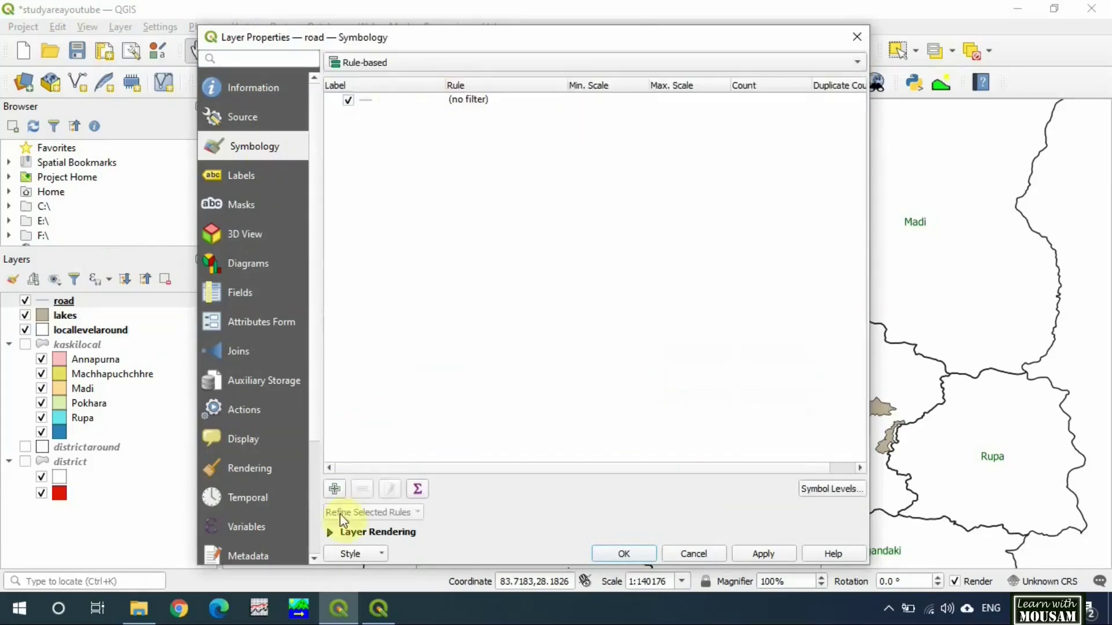
double_click(468, 99)
double_click(505, 262)
double_click(520, 317)
left_click(215, 461)
left_click(715, 347)
double_click(695, 385)
left_click(700, 531)
scroll(661, 298, "down", 5)
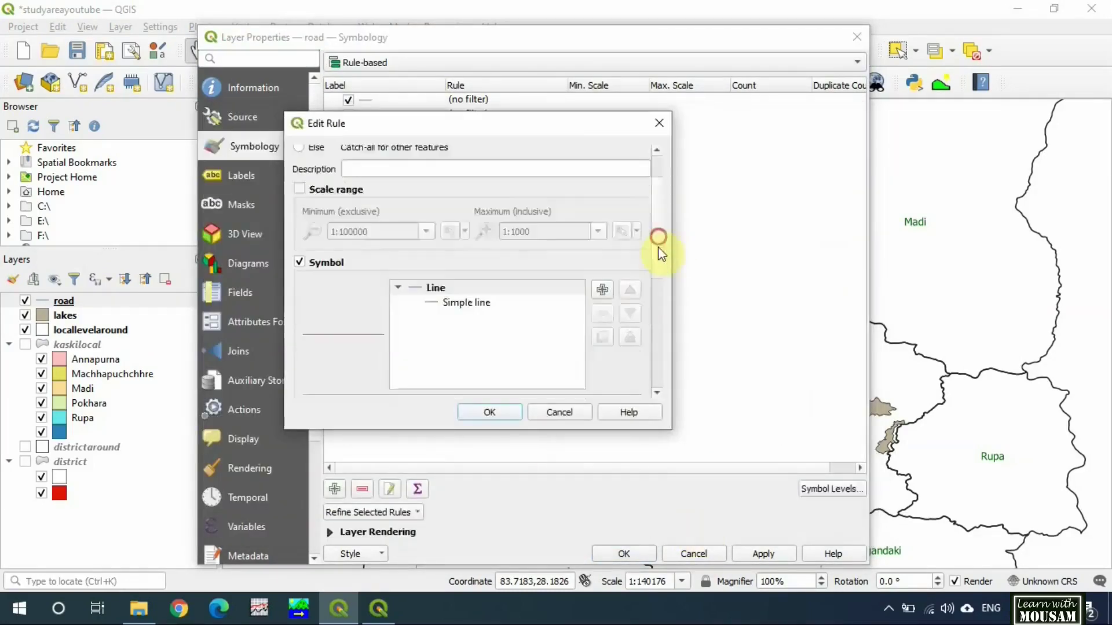
left_click(346, 383)
left_click(490, 412)
Step: Add a road rule for type = 'Feeder Road' with its own colour and apply
left_click(387, 488)
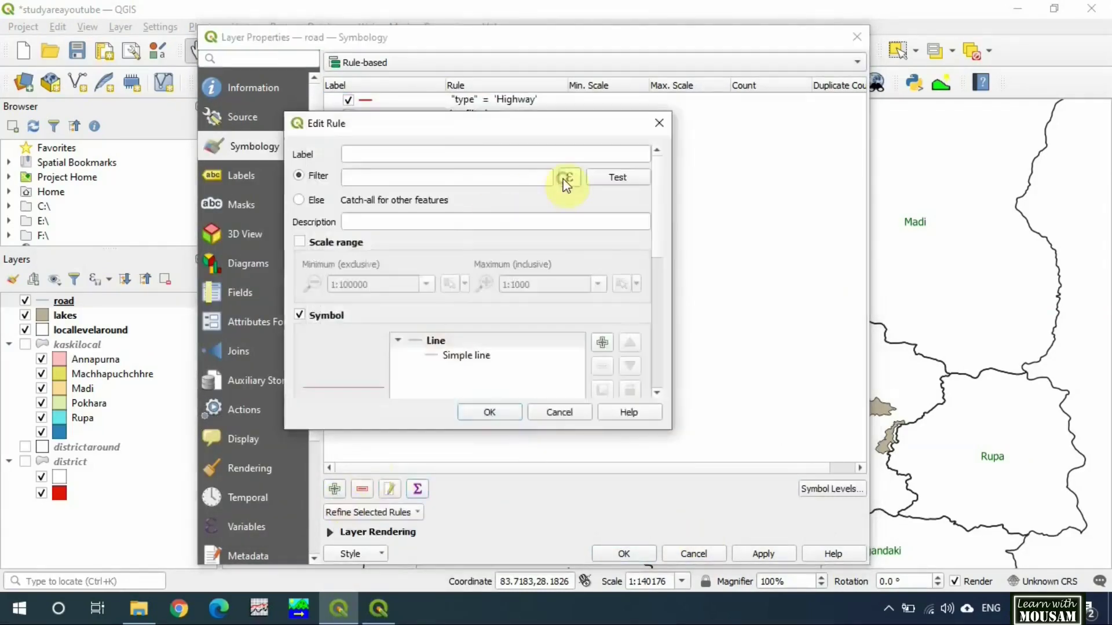
left_click(566, 181)
double_click(521, 317)
left_click(216, 460)
left_click(715, 347)
double_click(697, 367)
left_click(700, 531)
left_click(580, 288)
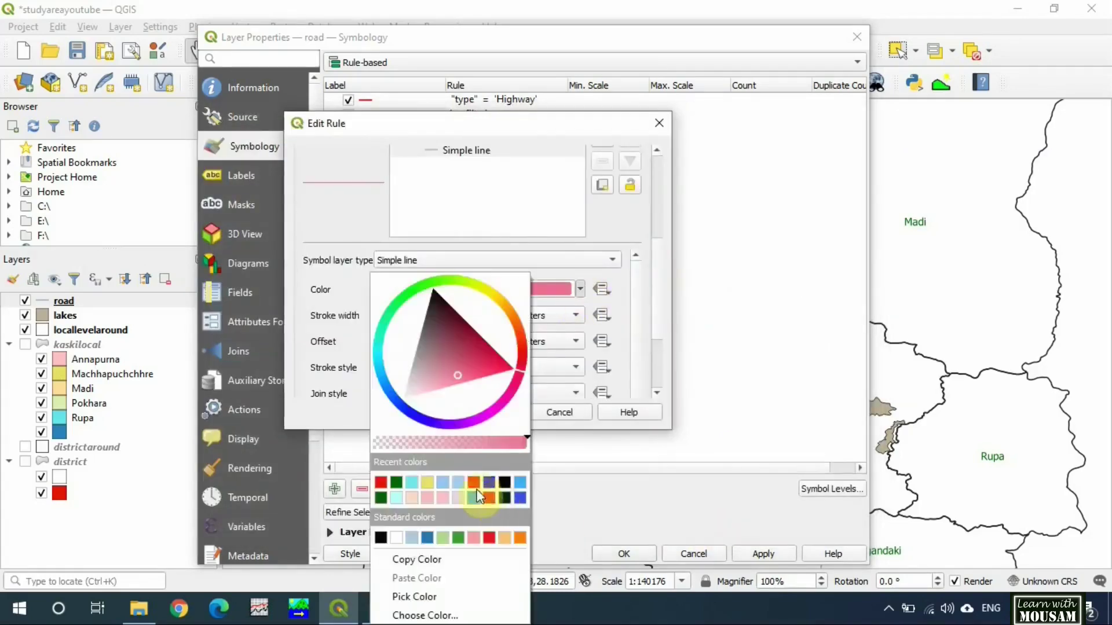
left_click(475, 486)
left_click(496, 415)
left_click(624, 554)
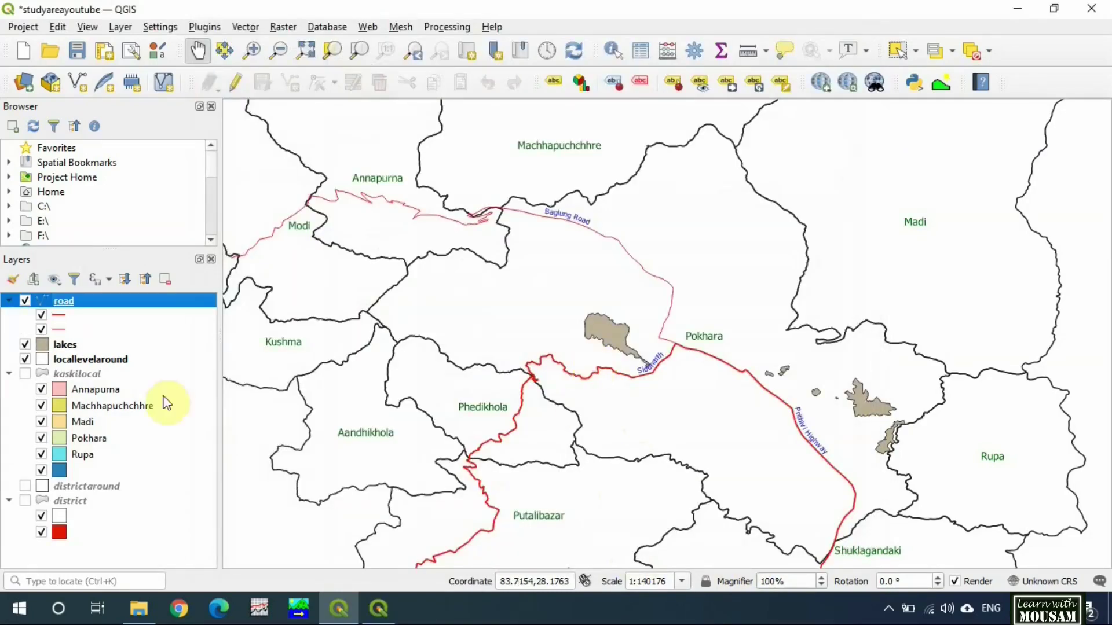
Step: Fill lakes light blue and turn on single name labels for them
double_click(65, 345)
left_click(777, 466)
left_click(834, 243)
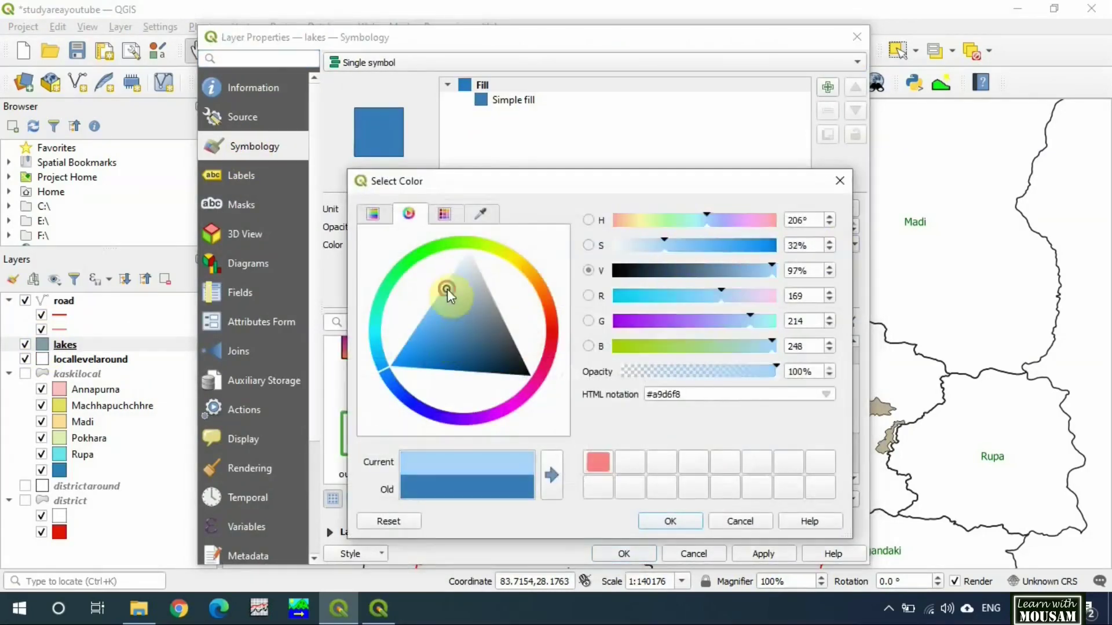
left_click(666, 519)
left_click(243, 175)
left_click(362, 62)
left_click(370, 87)
left_click(765, 554)
mouse_move(718, 38)
left_mouse_down()
mouse_move(367, 145)
mouse_move(728, 35)
left_mouse_up()
left_click(624, 553)
Step: Add a locallevelaround rule Sahu_NaPa = 'Pokhara' filled pink
double_click(39, 357)
left_click(287, 147)
left_click(354, 483)
left_click(566, 176)
left_click(466, 263)
double_click(533, 318)
left_click(717, 348)
left_click(705, 529)
left_click(463, 160)
left_click(434, 300)
left_click_drag(525, 350, 417, 367)
left_click(670, 521)
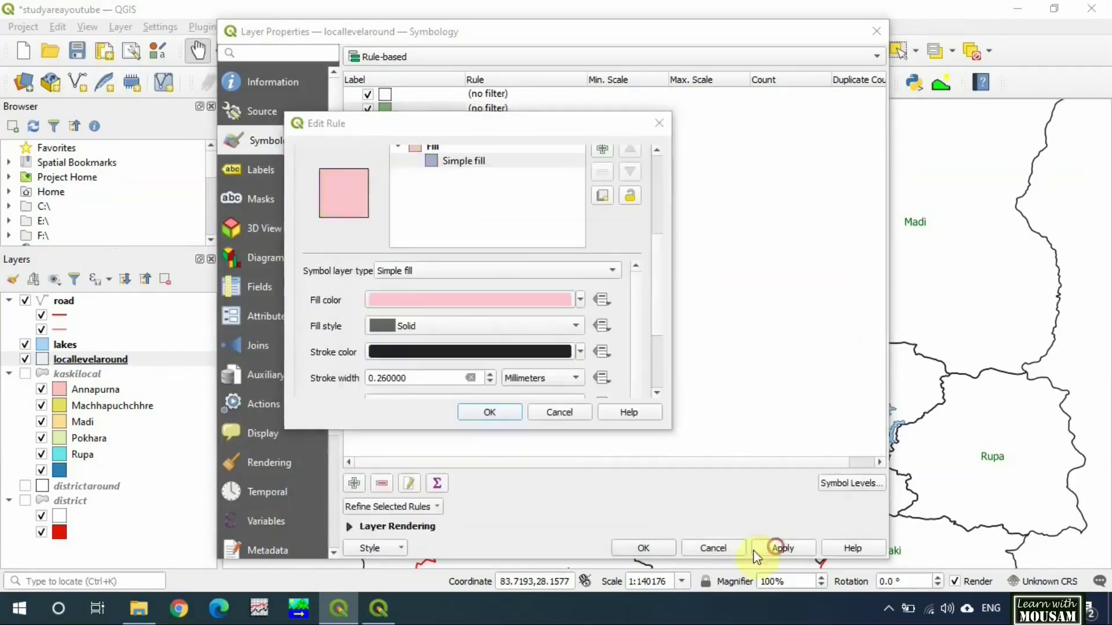
left_click(643, 547)
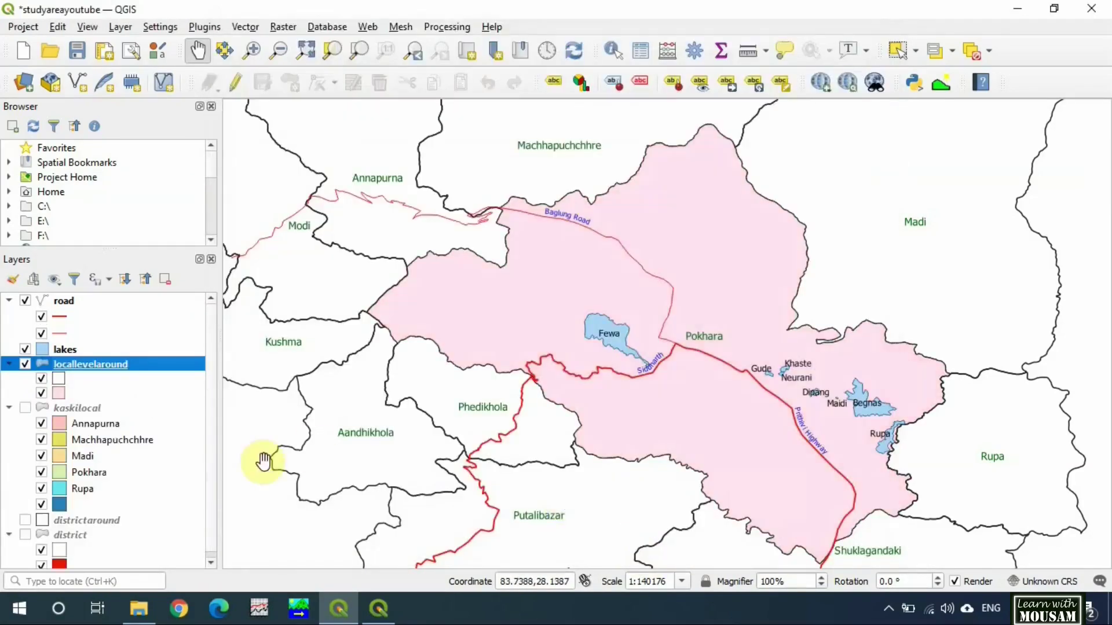
Step: Save the roads, lakes and pink Pokhara view as map theme lakes_in_pokhara
left_click(54, 282)
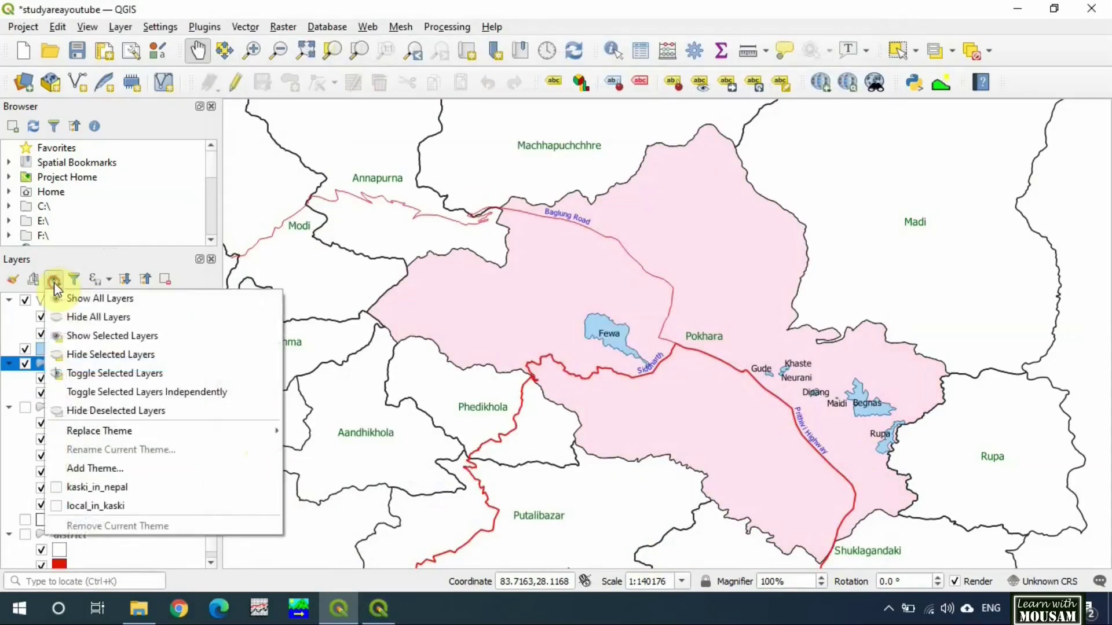
left_click(107, 472)
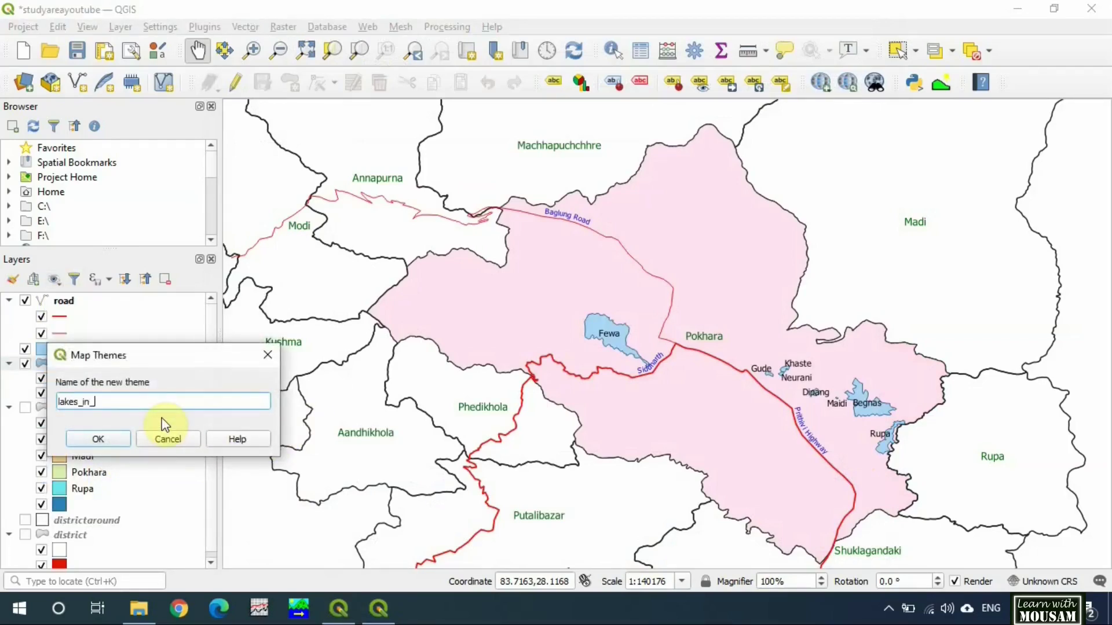
type("lakes_in_pokhara")
left_click(100, 439)
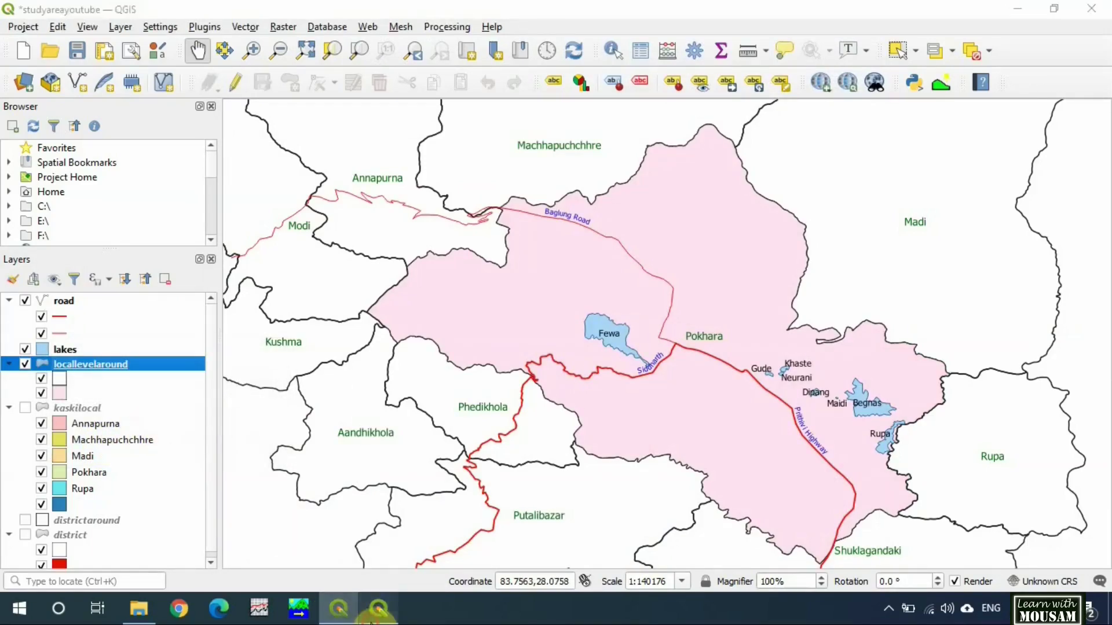
Step: Make layout Map 3 follow the lakes_in_pokhara map theme
left_click(330, 613)
scroll(1106, 388, "up", 2)
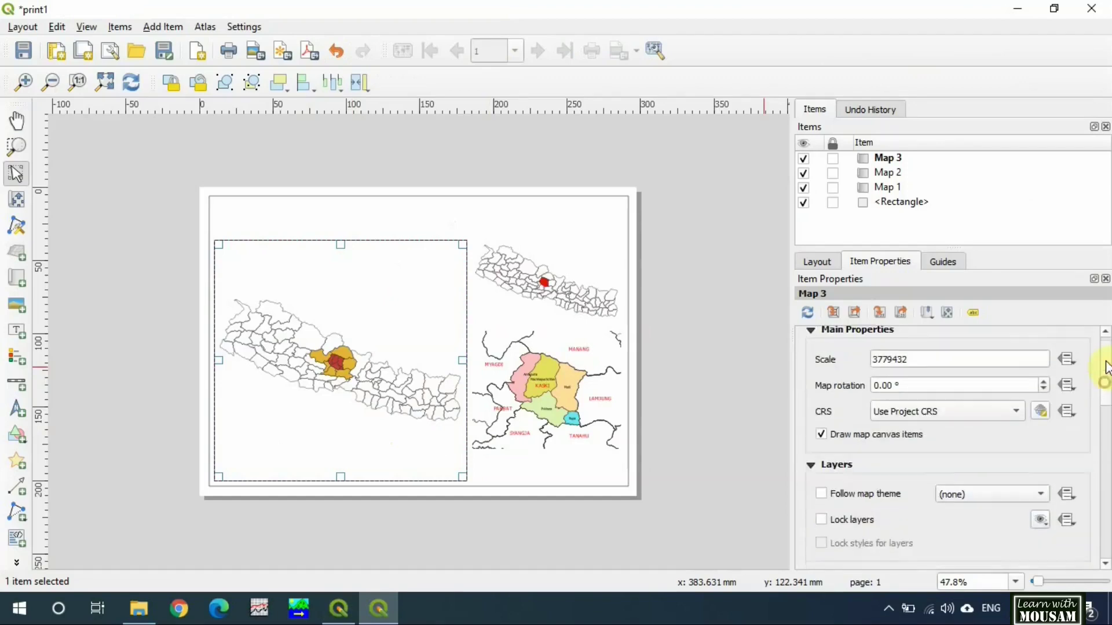
scroll(1106, 388, "down", 2)
left_click(820, 435)
left_click(964, 438)
left_click(965, 422)
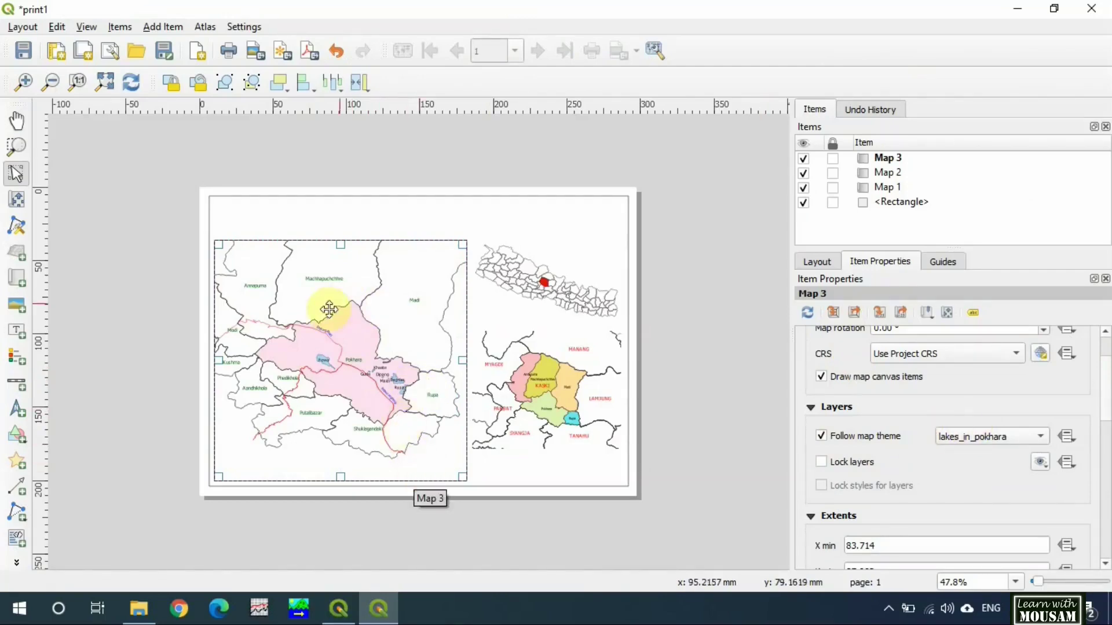
Step: Zoom the main map to 1:100000 around Pokhara and apply that extent to Map 3
left_click(335, 610)
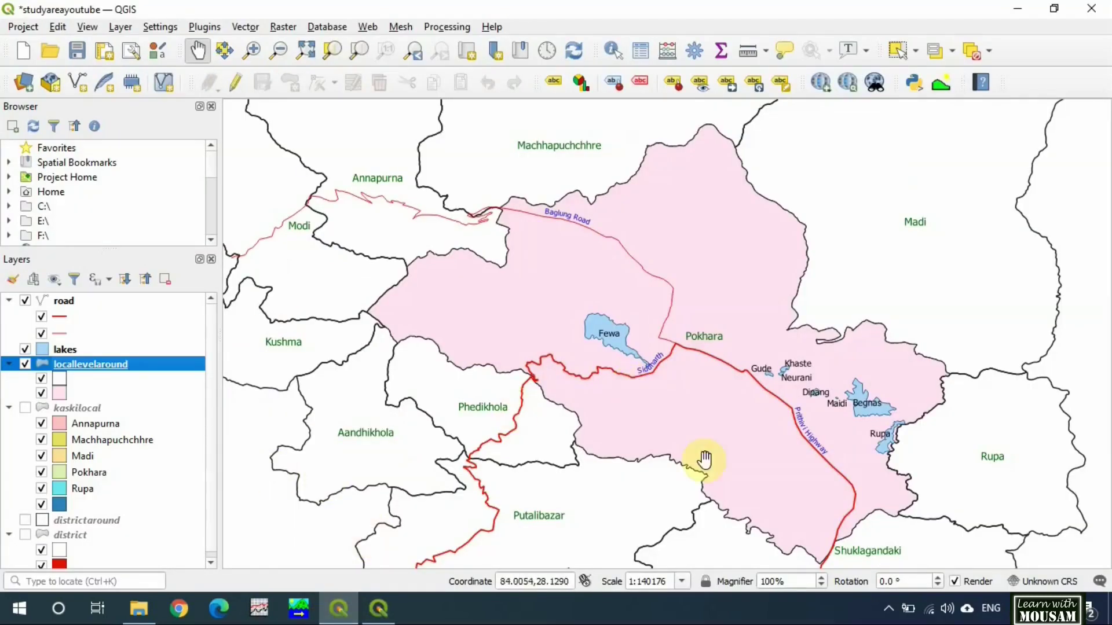
left_click(675, 580)
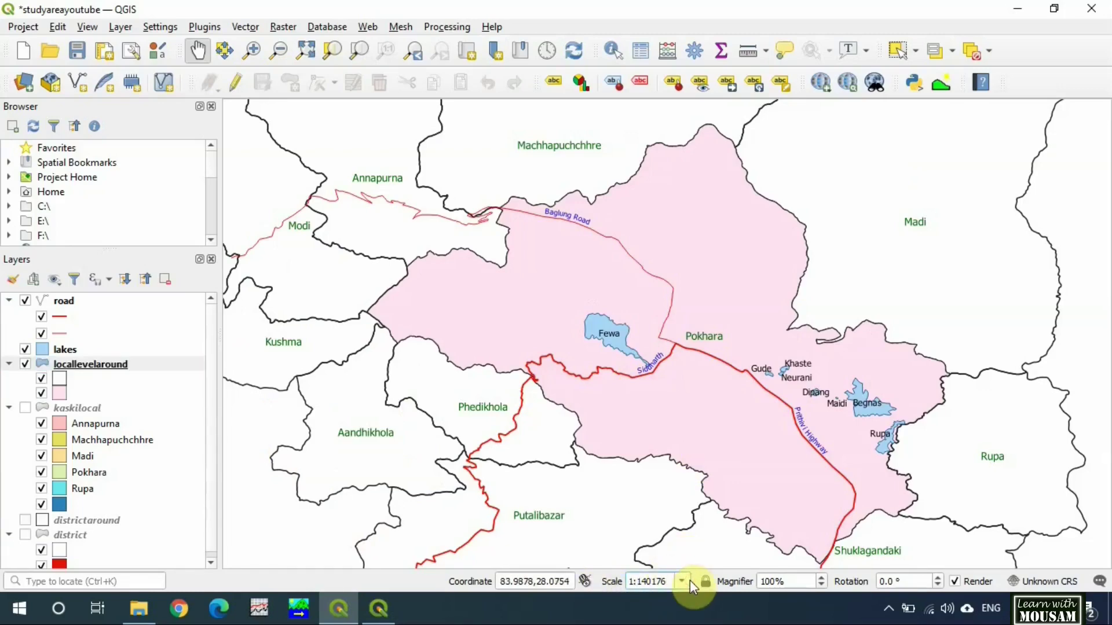
left_click(681, 581)
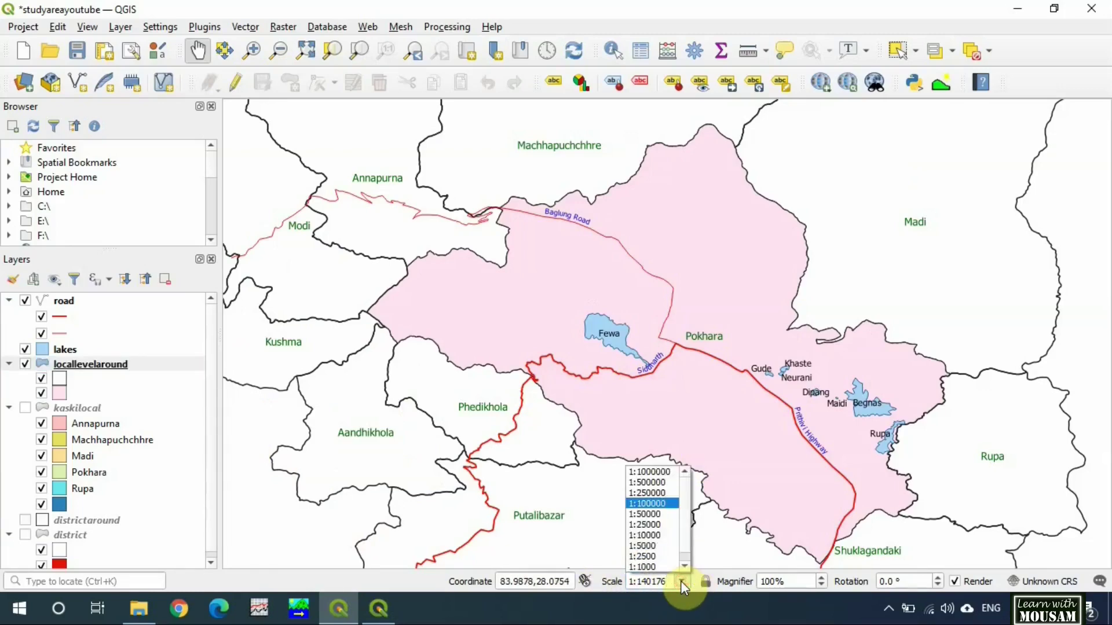
left_click(660, 503)
left_click_drag(660, 437, 674, 424)
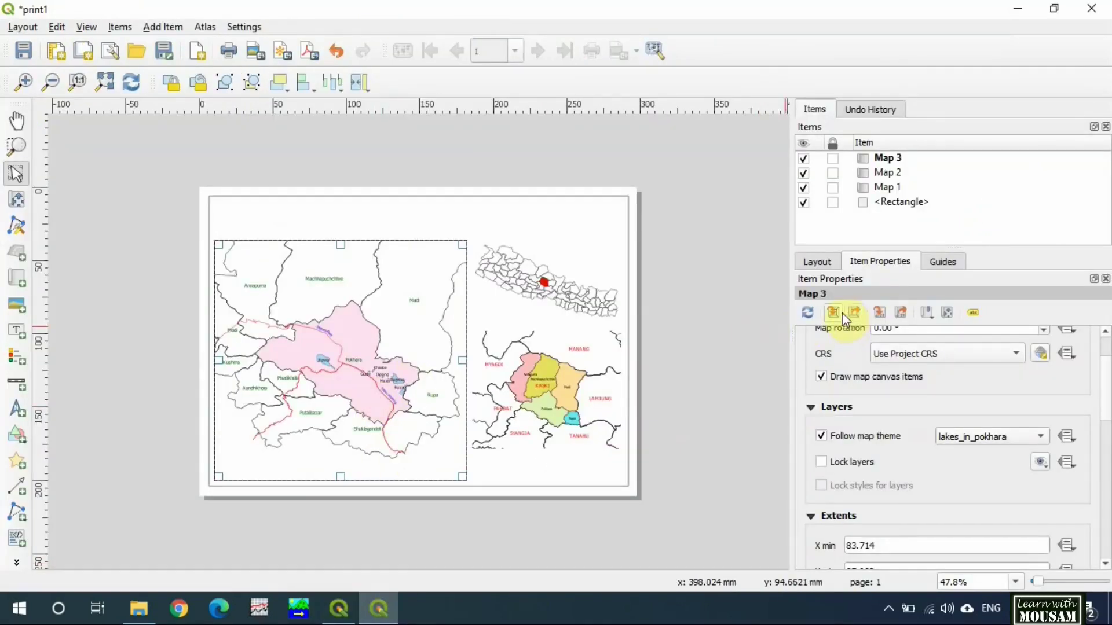
left_click(837, 313)
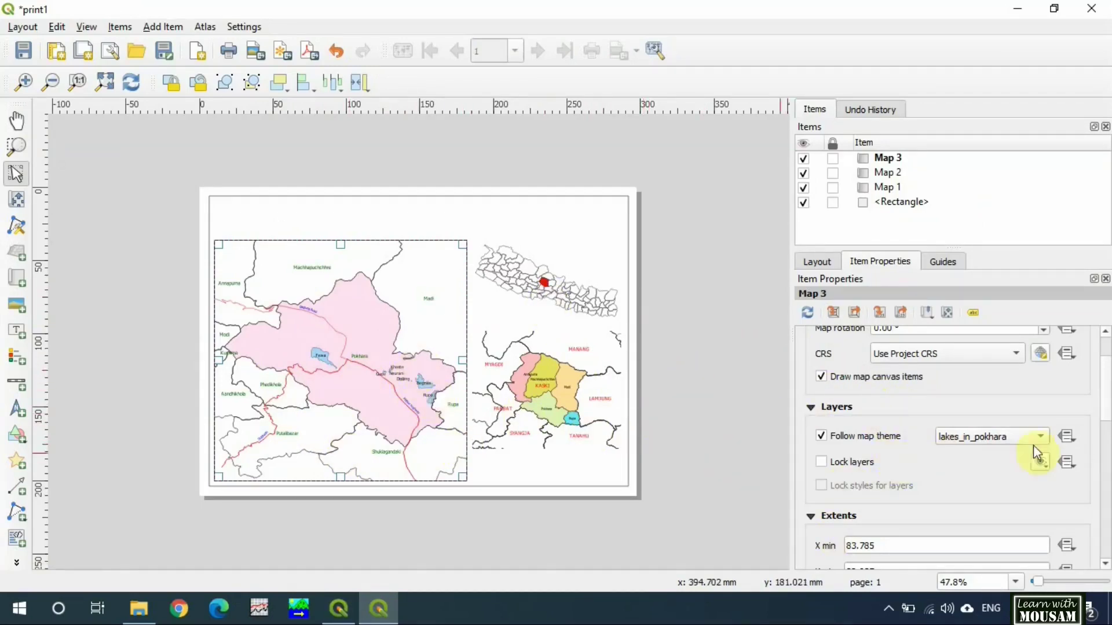
Step: Turn on black outline frames for Map 2 and Map 1
left_click_drag(1103, 408, 1106, 509)
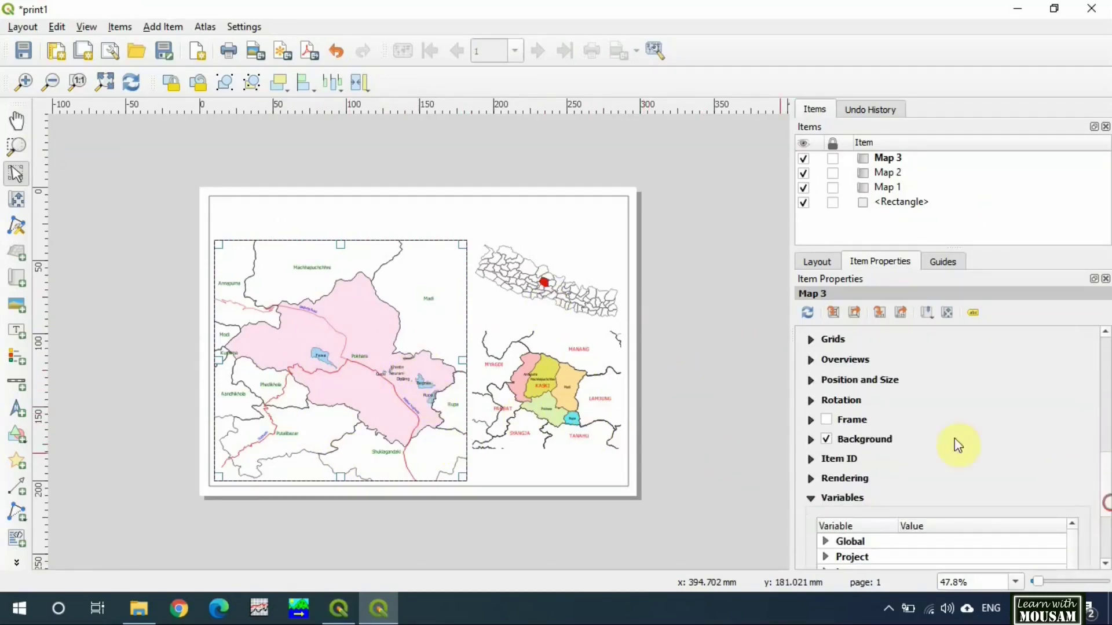
left_click(811, 419)
left_click(541, 422)
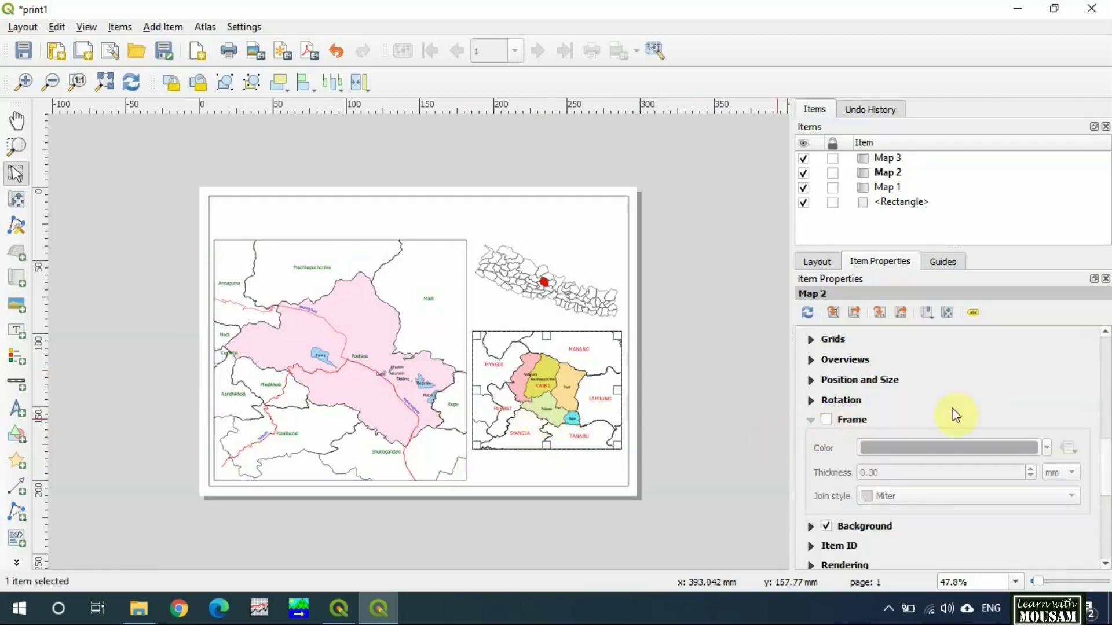
scroll(1103, 454, "down", 2)
scroll(901, 436, "up", 2)
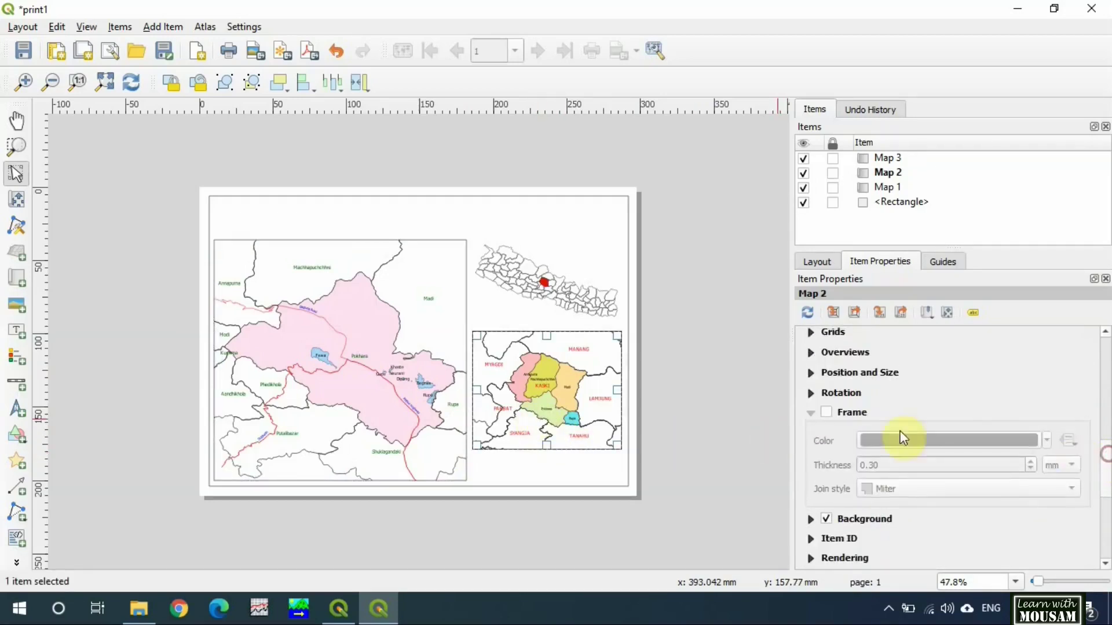
left_click(827, 413)
left_click(517, 288)
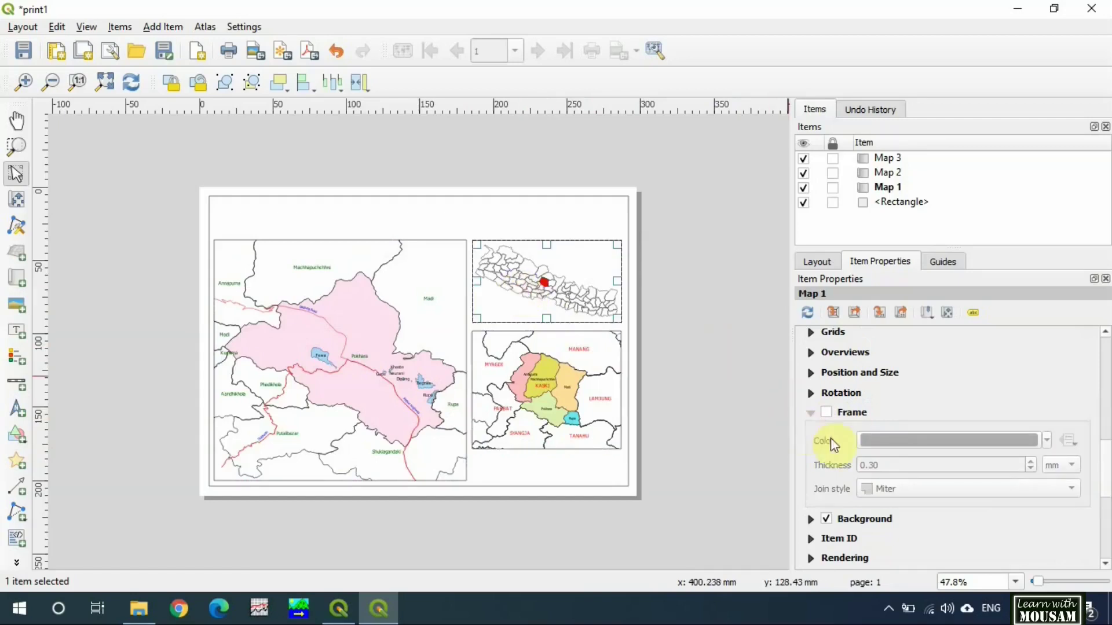
left_click(827, 413)
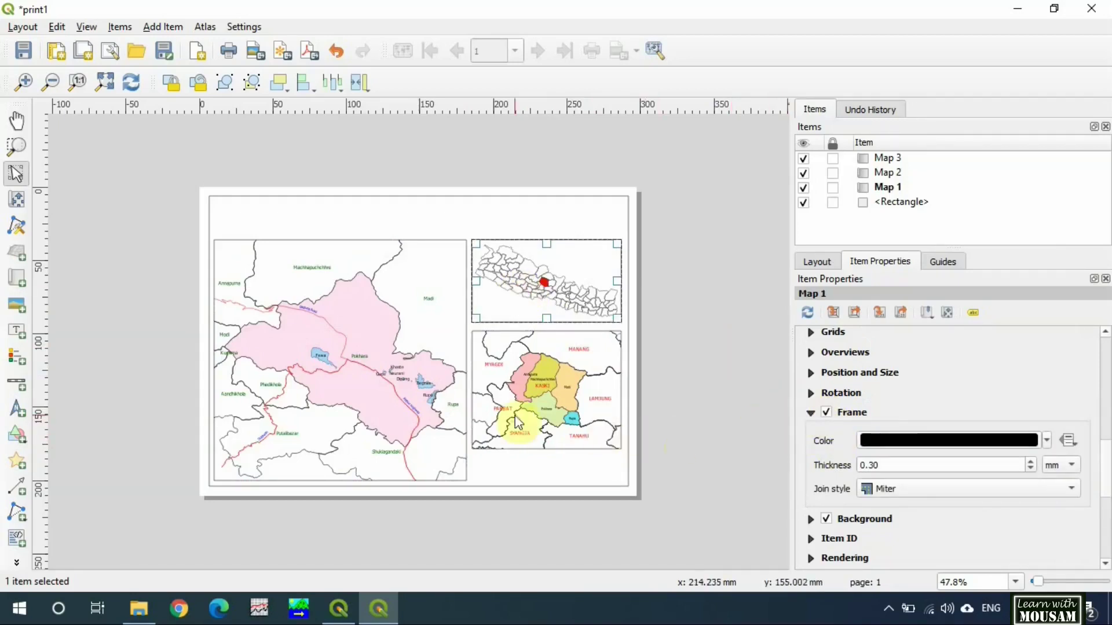
left_click(16, 331)
Step: Draw a label across the page top reading 'Lakes in Pokhara'
left_click_drag(216, 202, 620, 235)
left_click(940, 350)
key("ctrl+a")
type("Lakes in Poka")
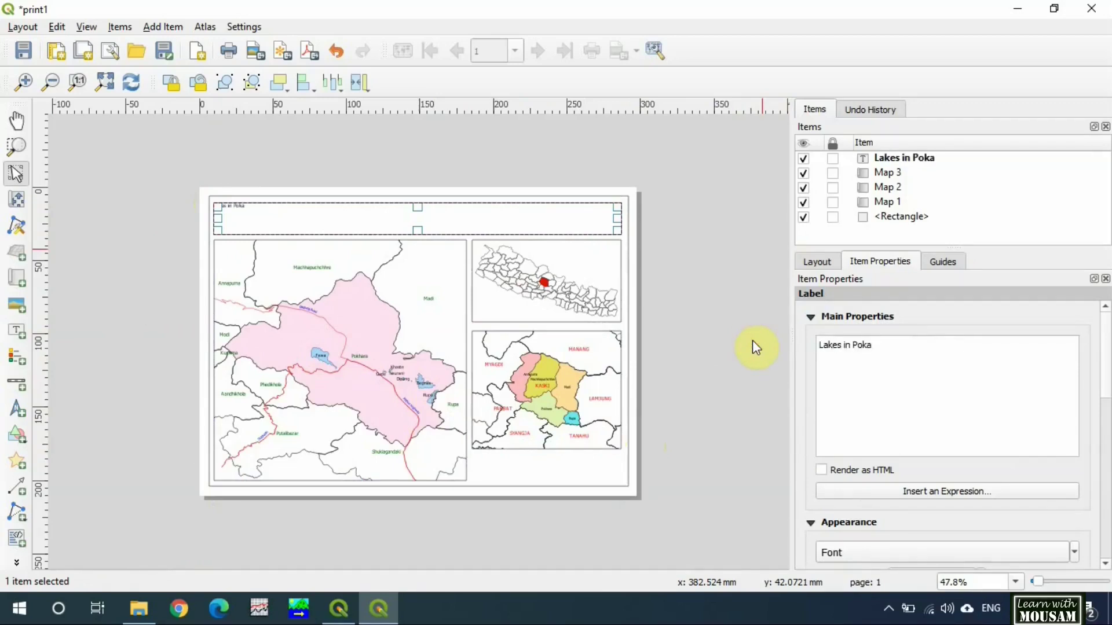
key("BackSpace")
type("hara")
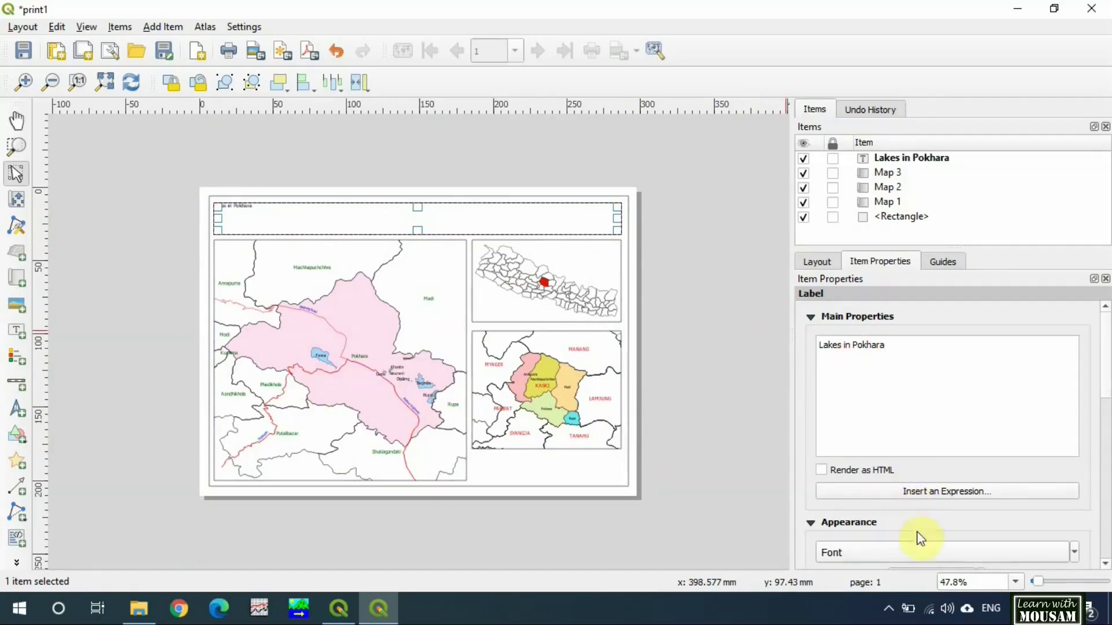
Step: Set the title font to Times New Roman, centre it vertically, and enlarge it
left_click(911, 551)
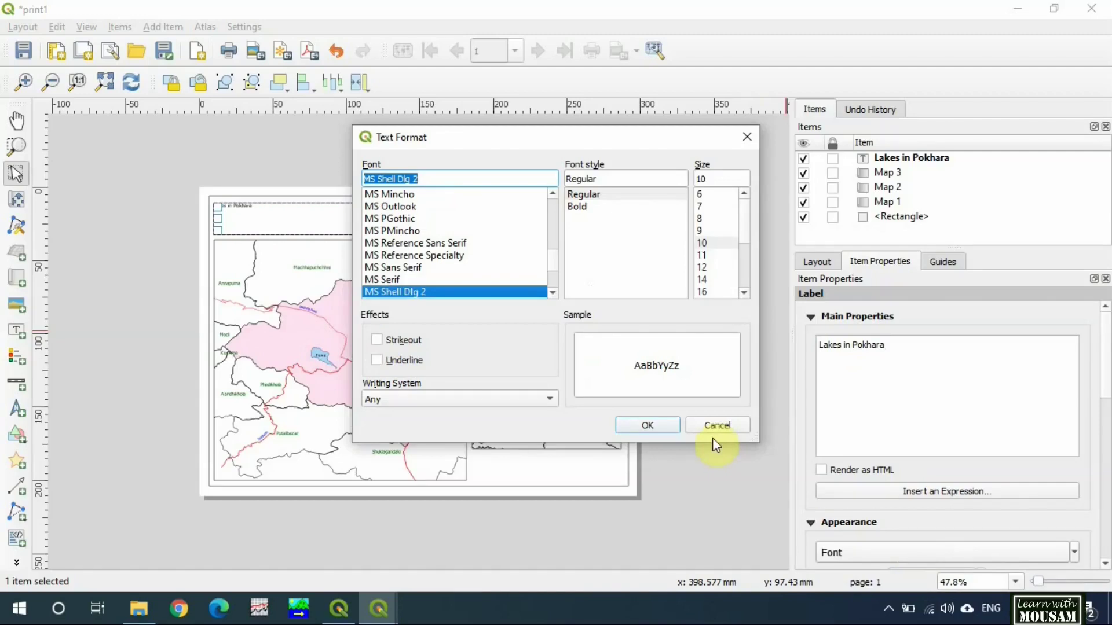
type("Times New Roman")
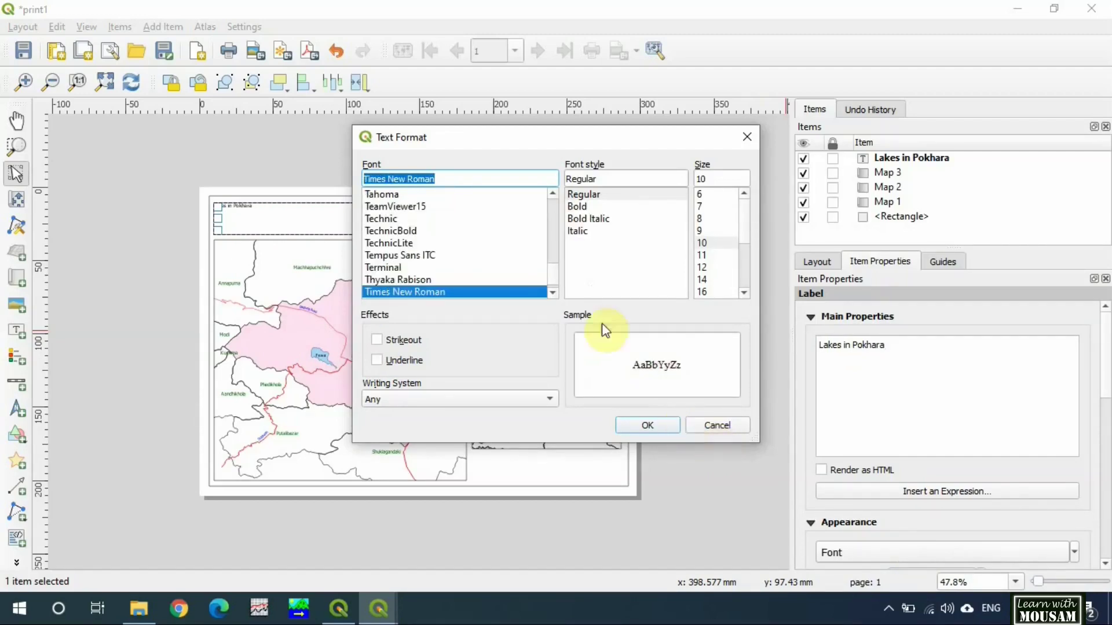
left_click(642, 424)
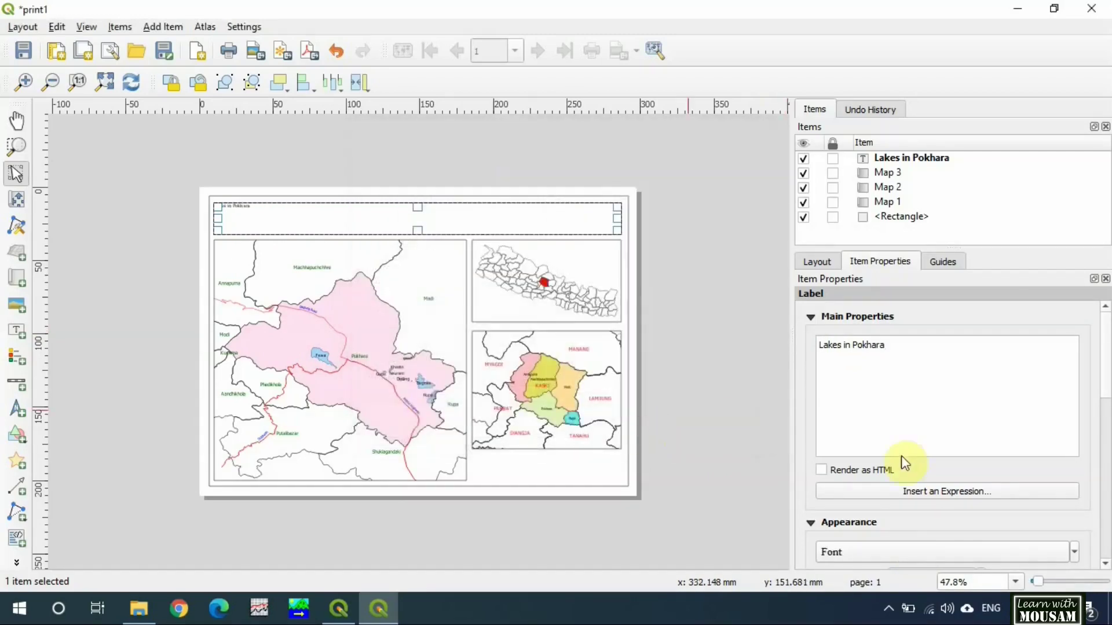
left_click_drag(1106, 402, 1107, 438)
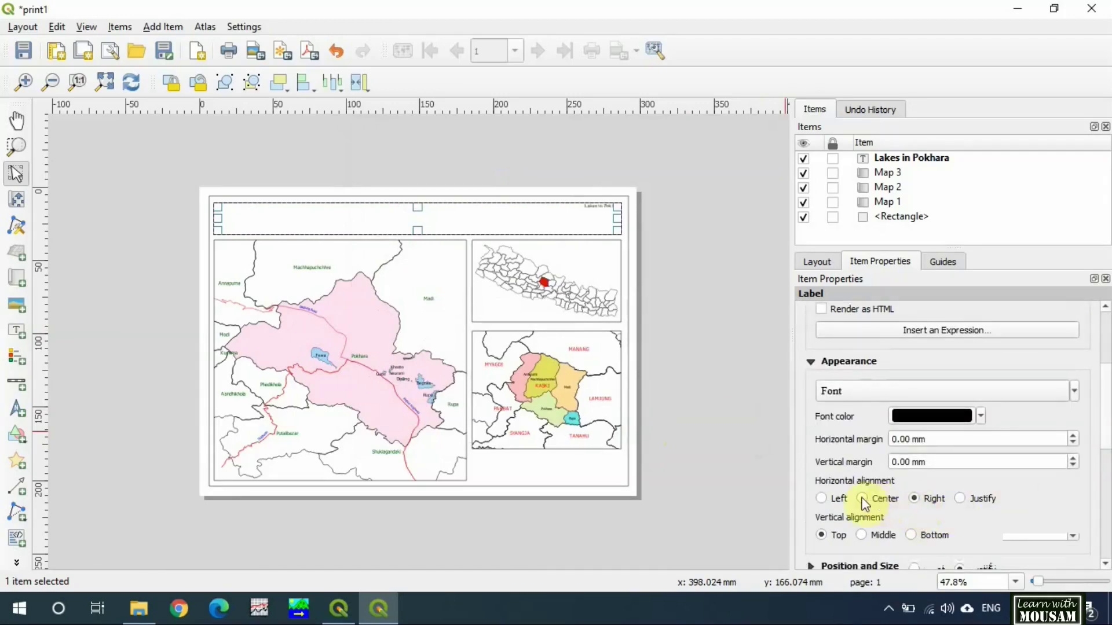
left_click(861, 535)
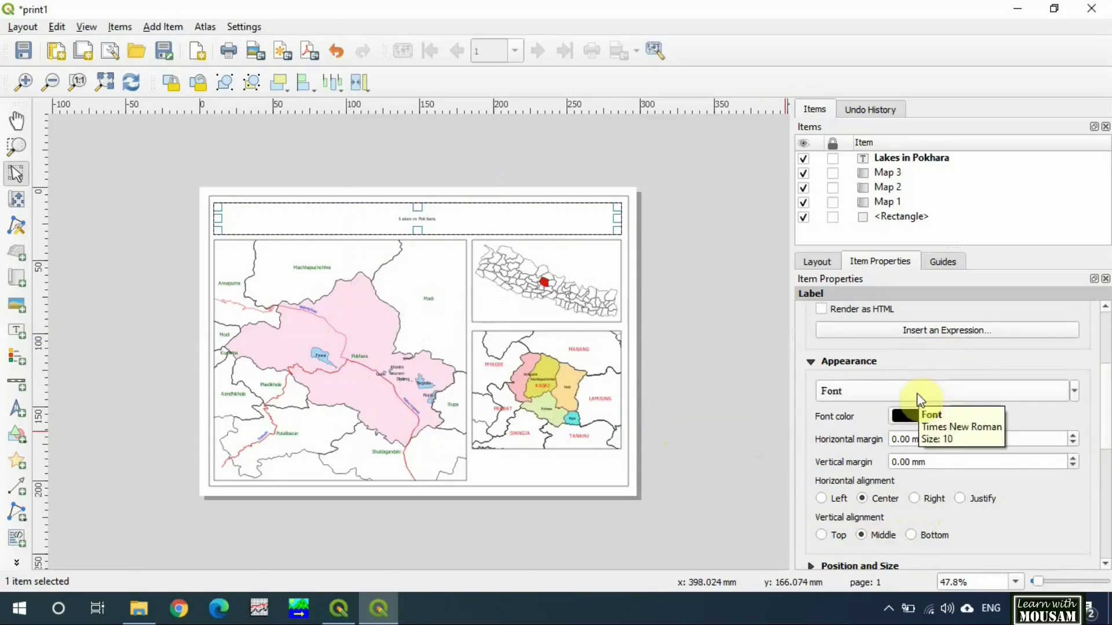
scroll(916, 393, "up", 3)
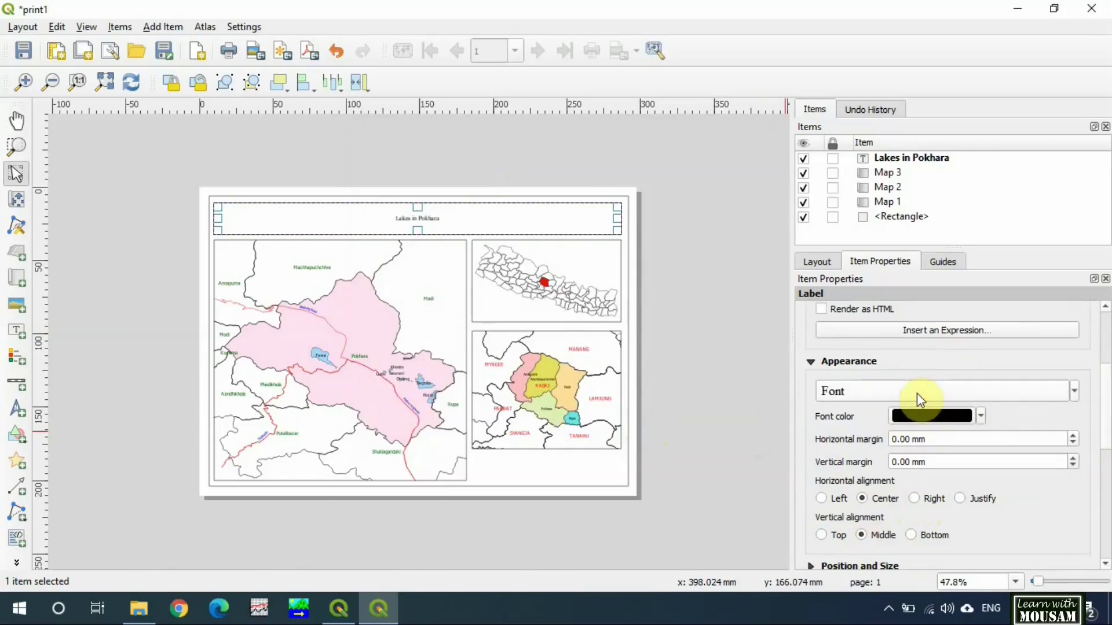
scroll(916, 394, "up", 5)
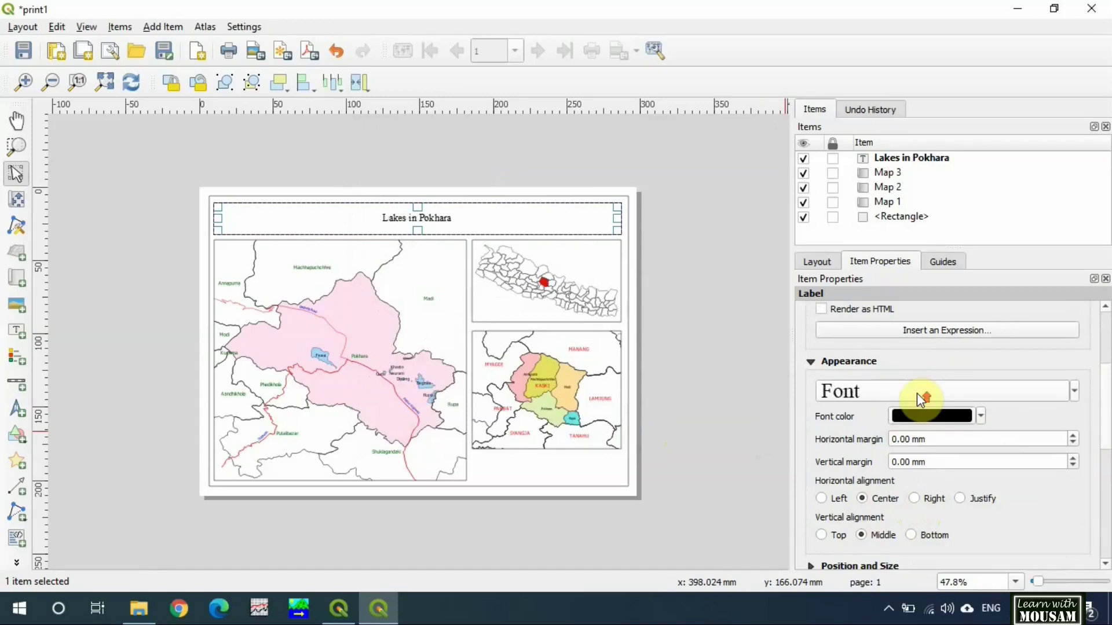
scroll(916, 394, "up", 6)
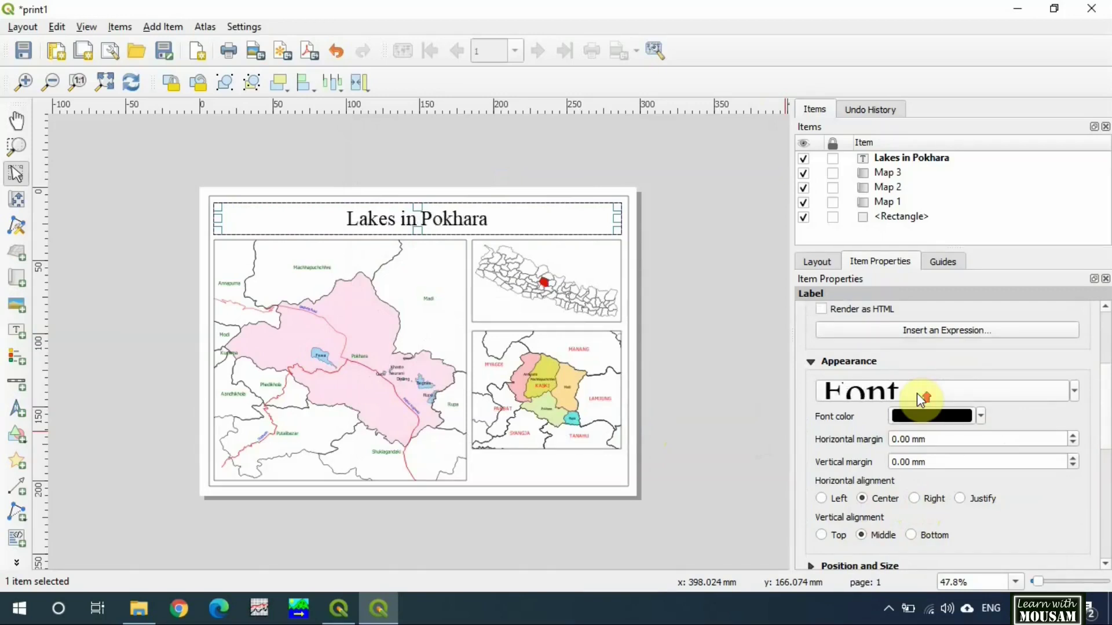
scroll(916, 394, "up", 5)
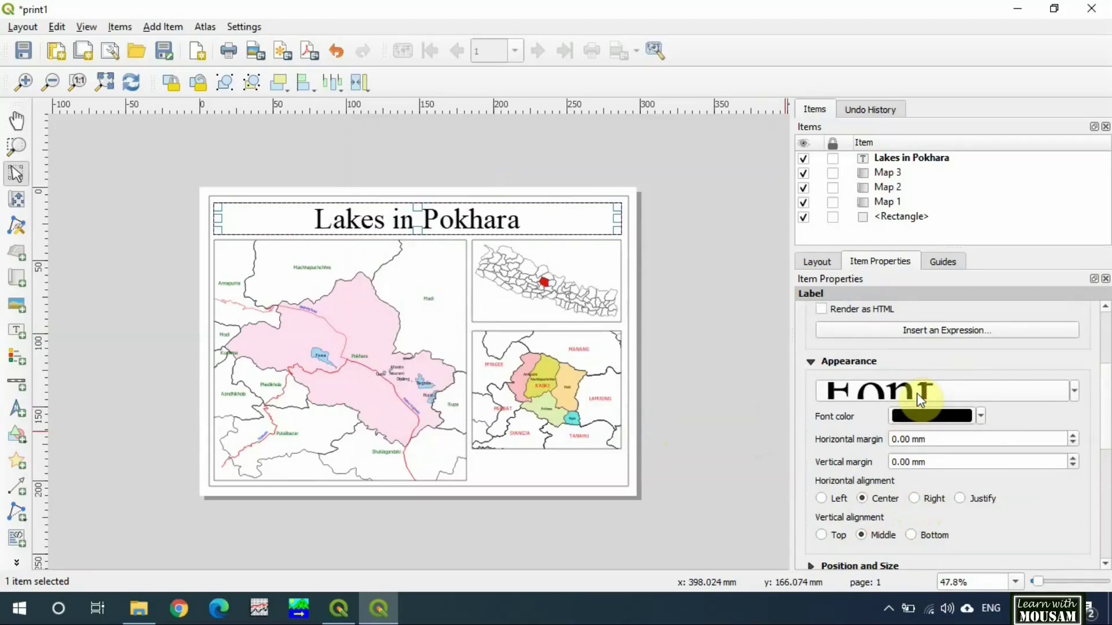
scroll(916, 394, "up", 1)
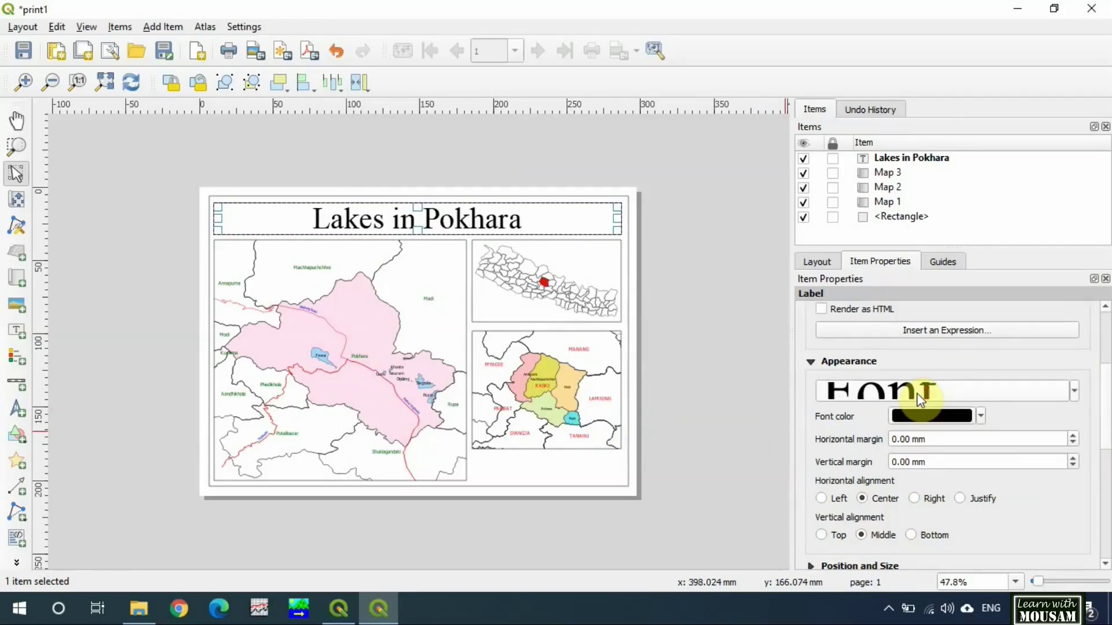
Step: Add a centred 'kaski District' caption in Times New Roman over the small Nepal map
left_click(523, 304)
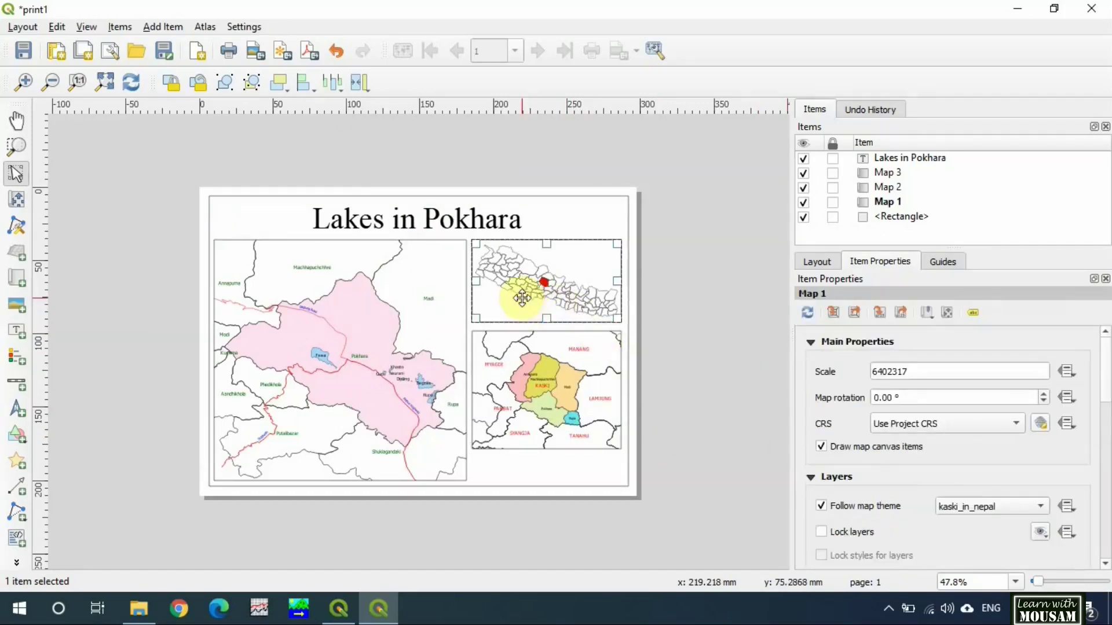
left_click(17, 331)
left_click_drag(538, 246, 612, 259)
left_click_drag(869, 346, 818, 346)
type("kaski Di")
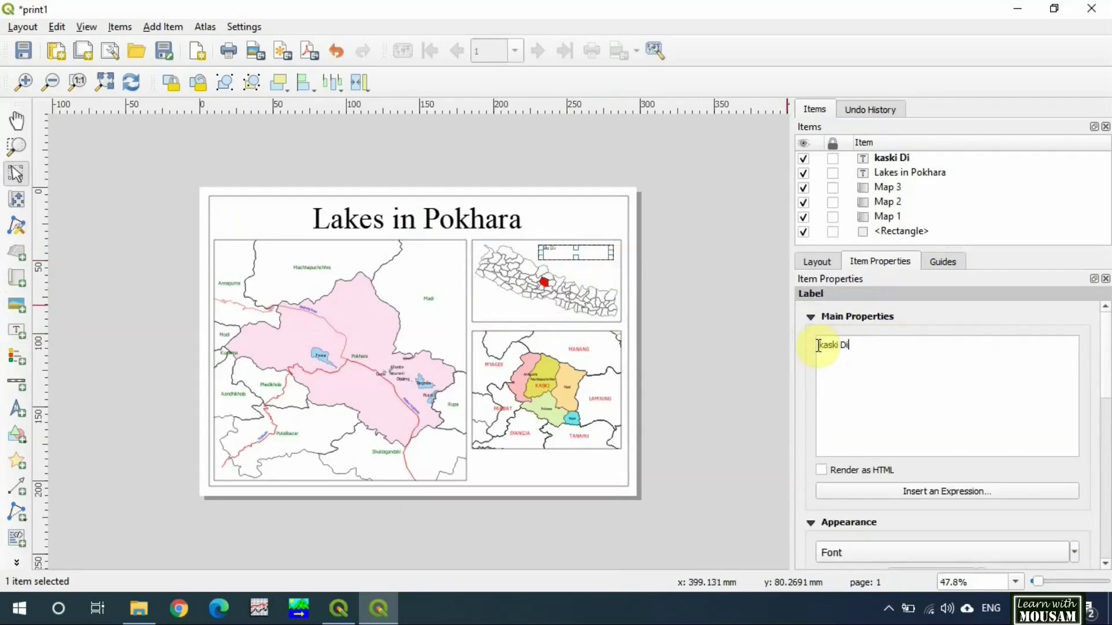
type("strict")
left_click(926, 553)
type("times")
key("Return")
scroll(1063, 417, "down", 5)
left_click(862, 430)
left_click(861, 467)
scroll(864, 325, "up", 2)
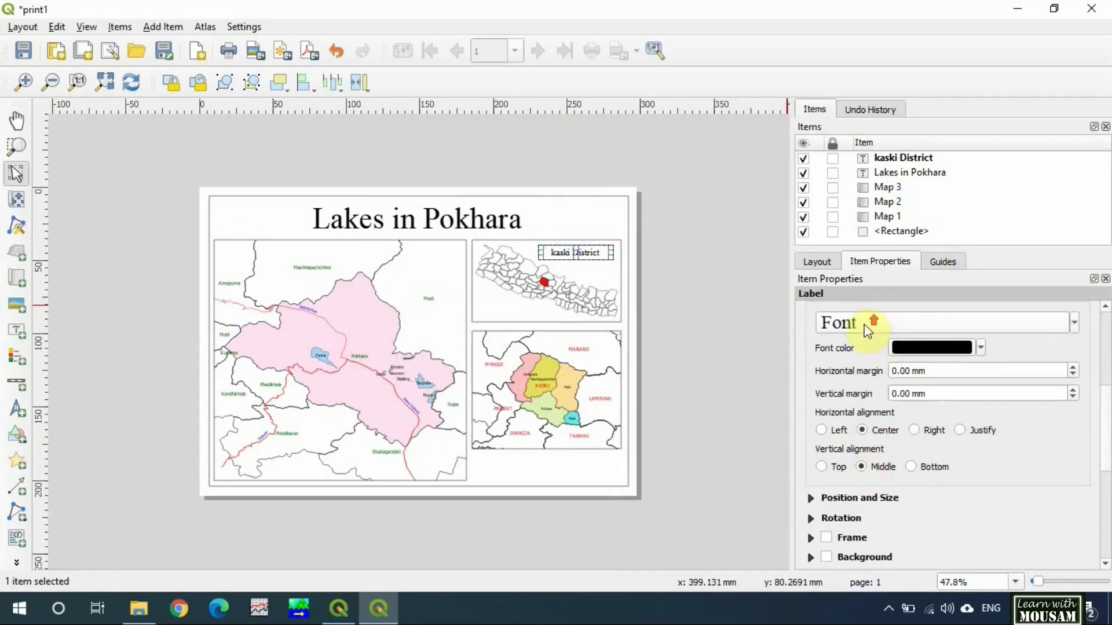
Step: Add a centred 'Local level in Kaski' caption along Map 2's top edge
left_click(16, 332)
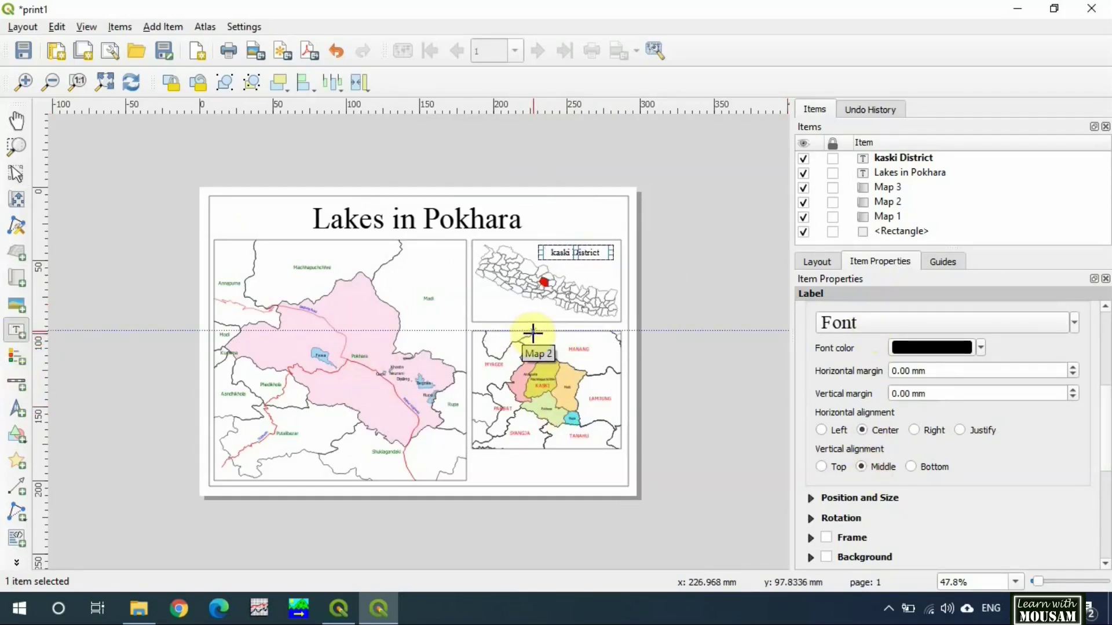
left_click_drag(531, 332, 620, 340)
type("Local level in KA")
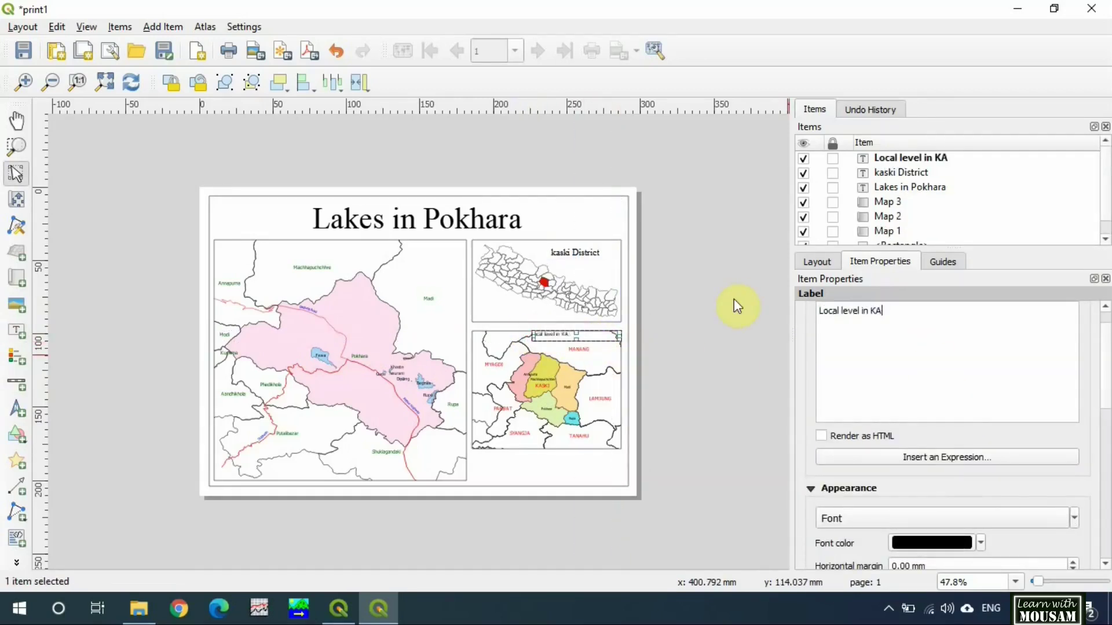
key("BackSpace")
type("aski")
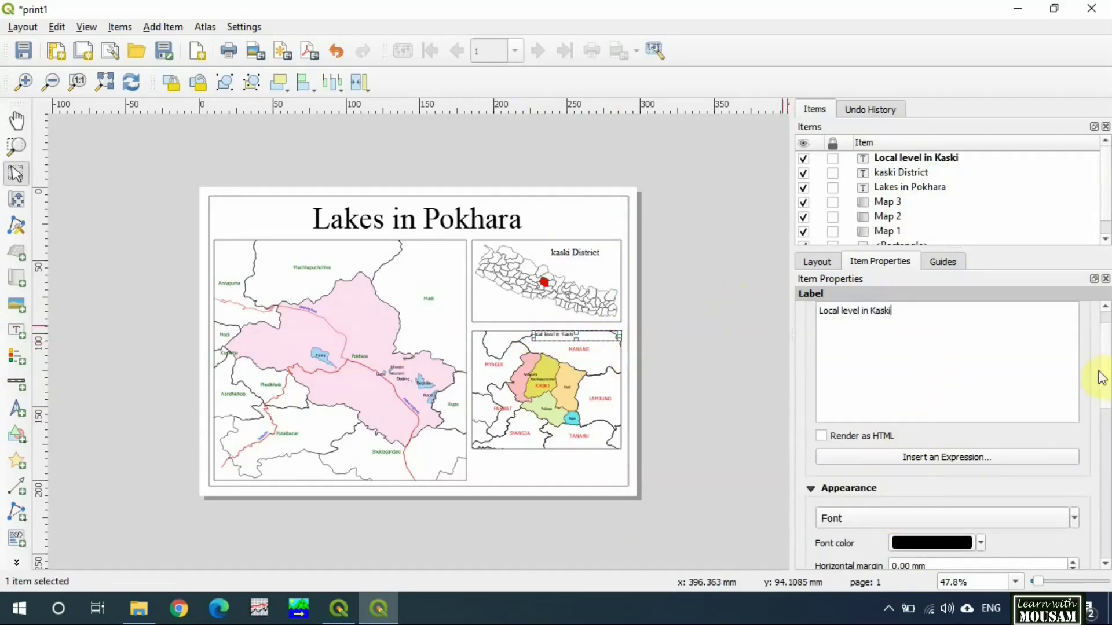
scroll(870, 452, "down", 3)
left_click(870, 453)
left_click(861, 489)
scroll(918, 346, "up", 4)
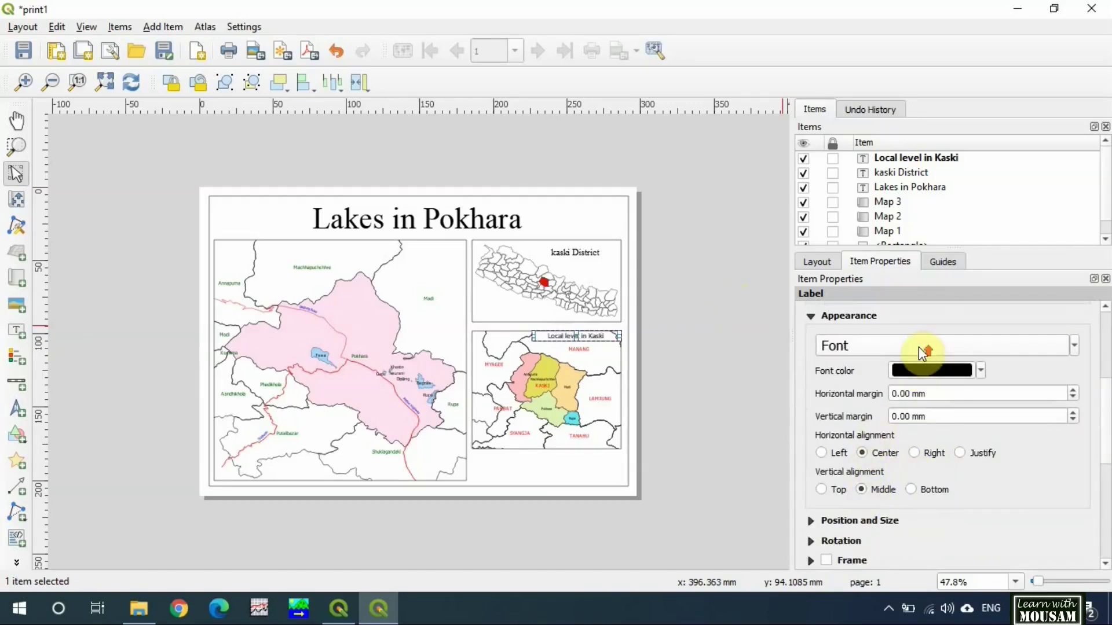
Step: Add a label below Map 2 with 'Prepared By:', the preparer's name, 'Post: Instructor' and the project name
left_click(524, 472)
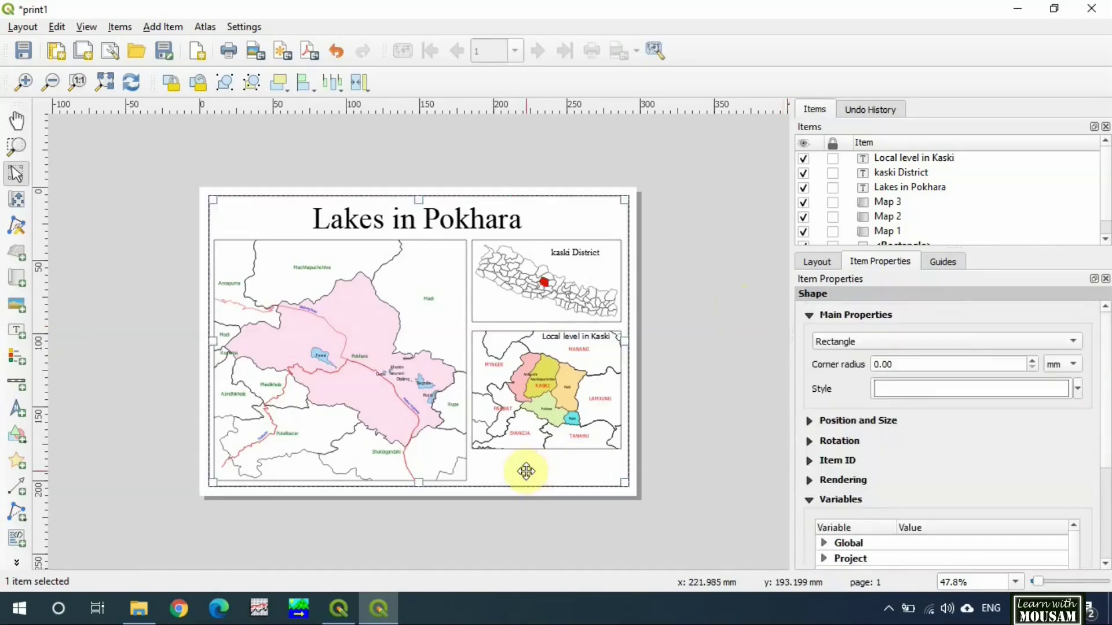
left_click(18, 331)
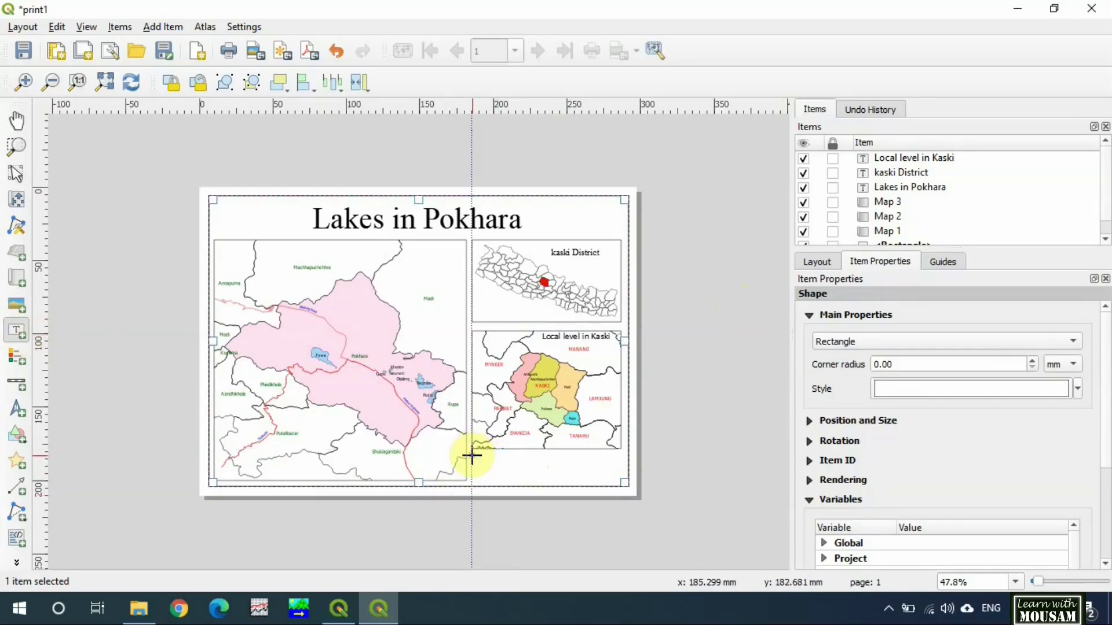
left_click_drag(472, 455, 557, 479)
triple_click(804, 347)
type("Prepared By:")
key("Return")
type("Name: Er. Mousam Bhandari")
key("Return")
type("Post: Instructor")
key("Return")
type("Project: Learn With Mousam")
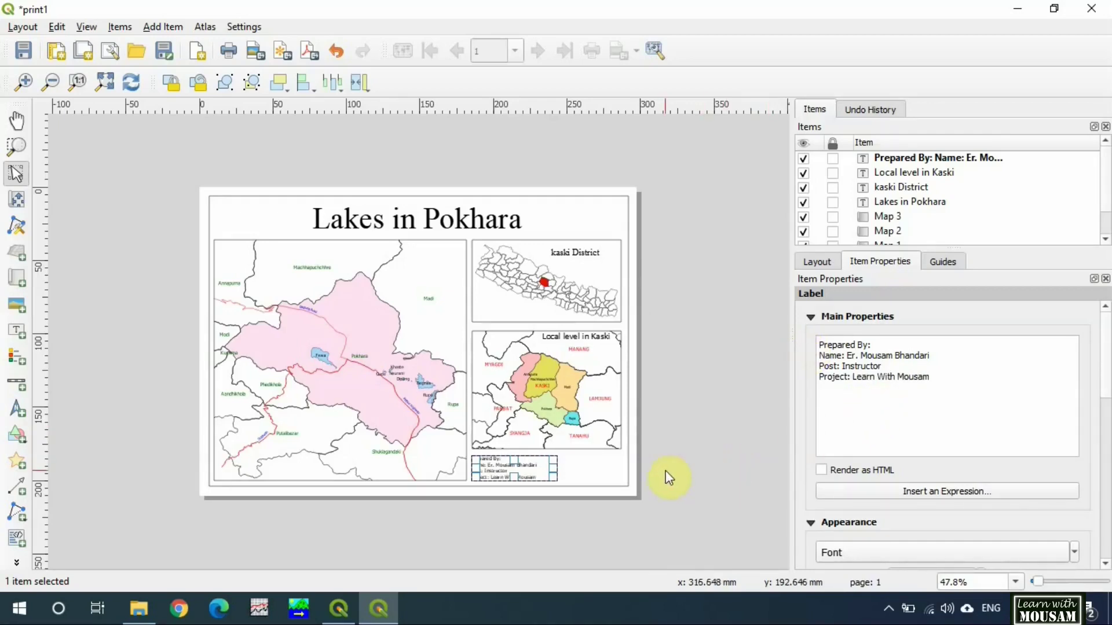
left_click(613, 489)
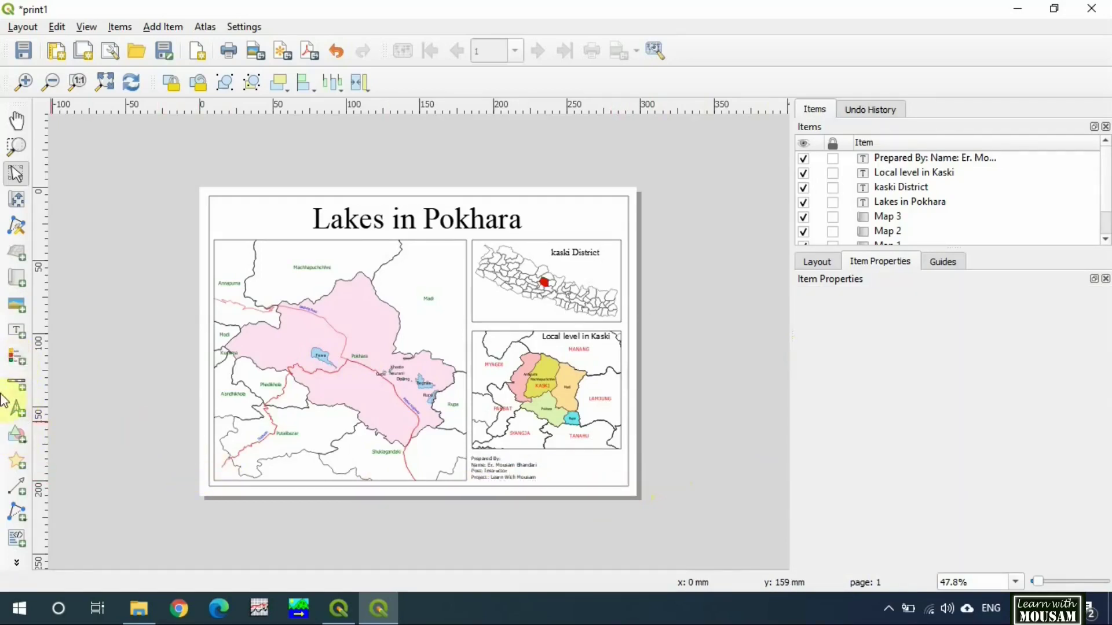
Step: Draw a picture frame in the lower-right corner and load E:/lakes/logo.jpg as a raster image
left_click(13, 308)
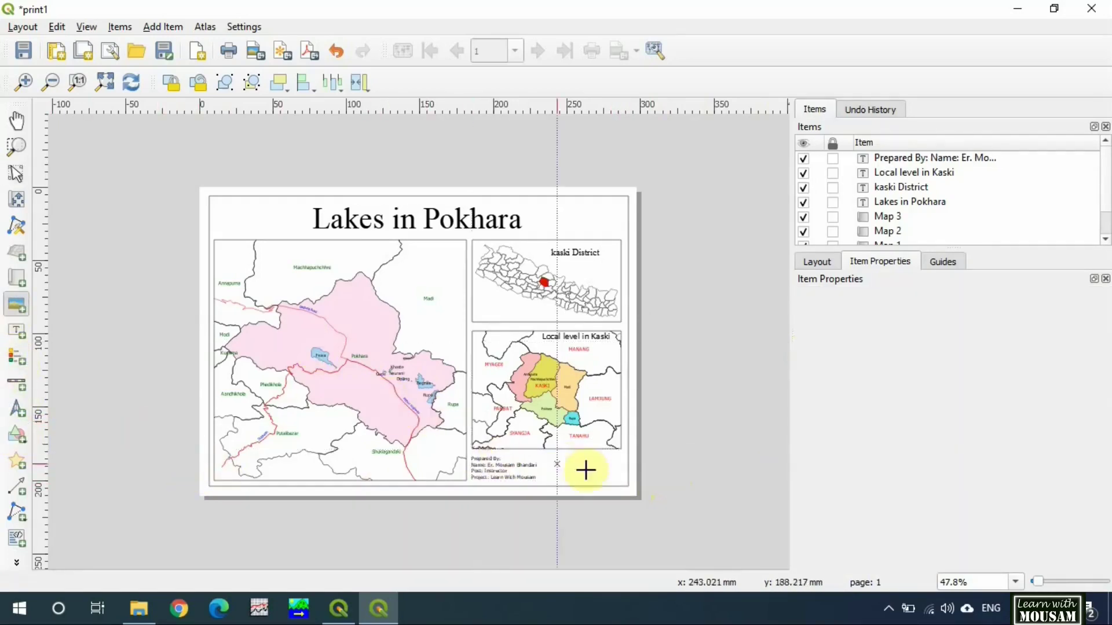
left_click_drag(621, 479, 539, 455)
left_click(811, 338)
left_click(1102, 364)
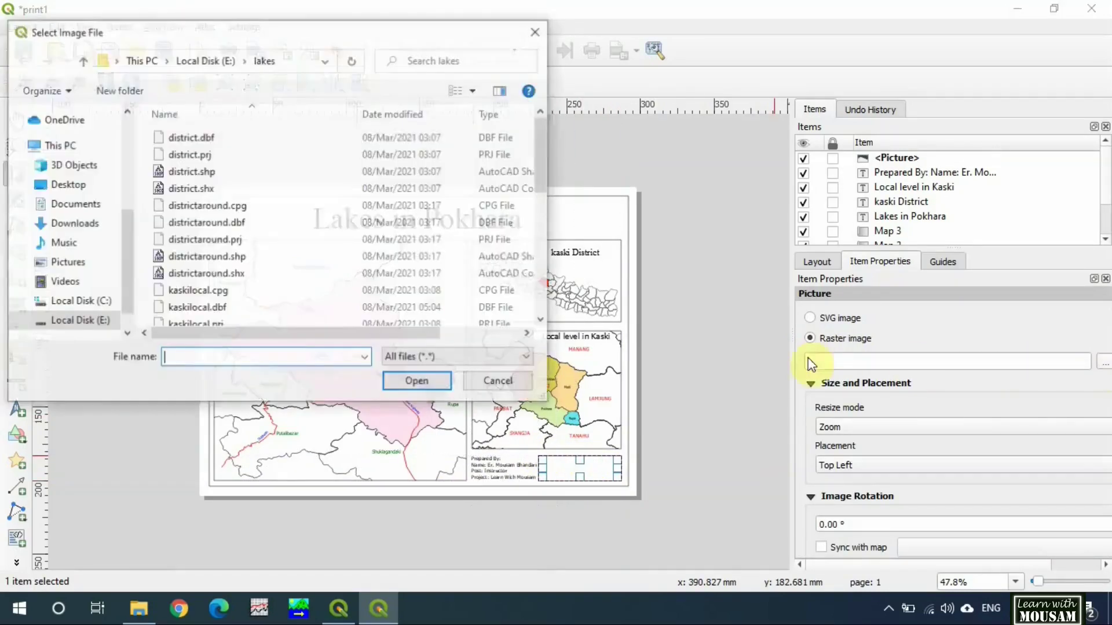
scroll(260, 243, "down", 4)
left_click(186, 297)
left_click(411, 379)
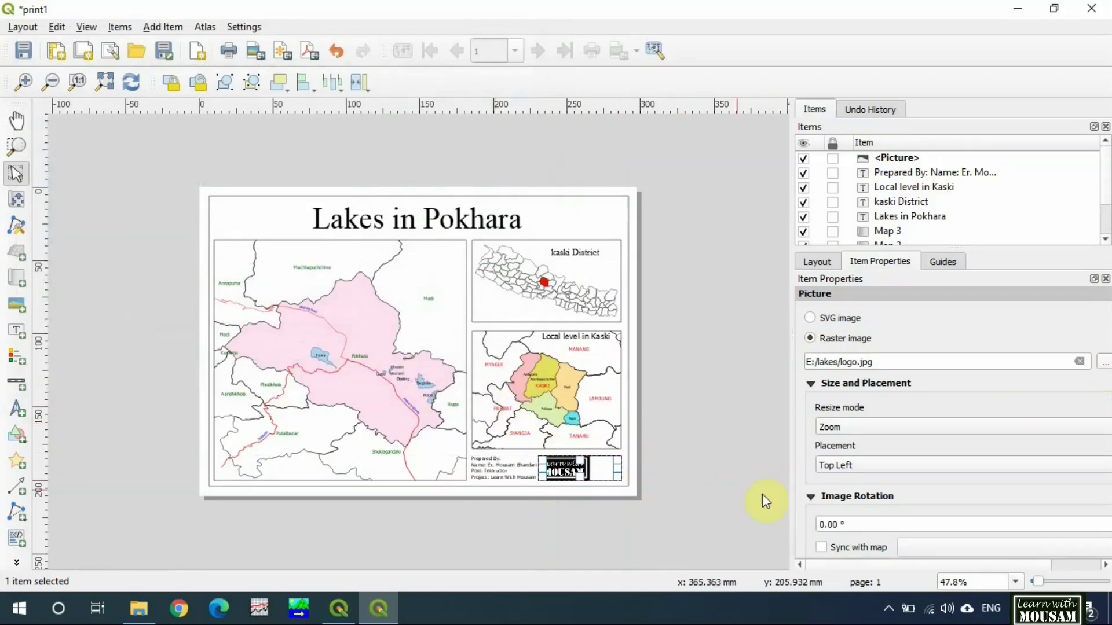
Step: Anchor the logo to the bottom right of its frame
scroll(854, 466, "down", 6)
left_click(856, 467)
left_click(850, 499)
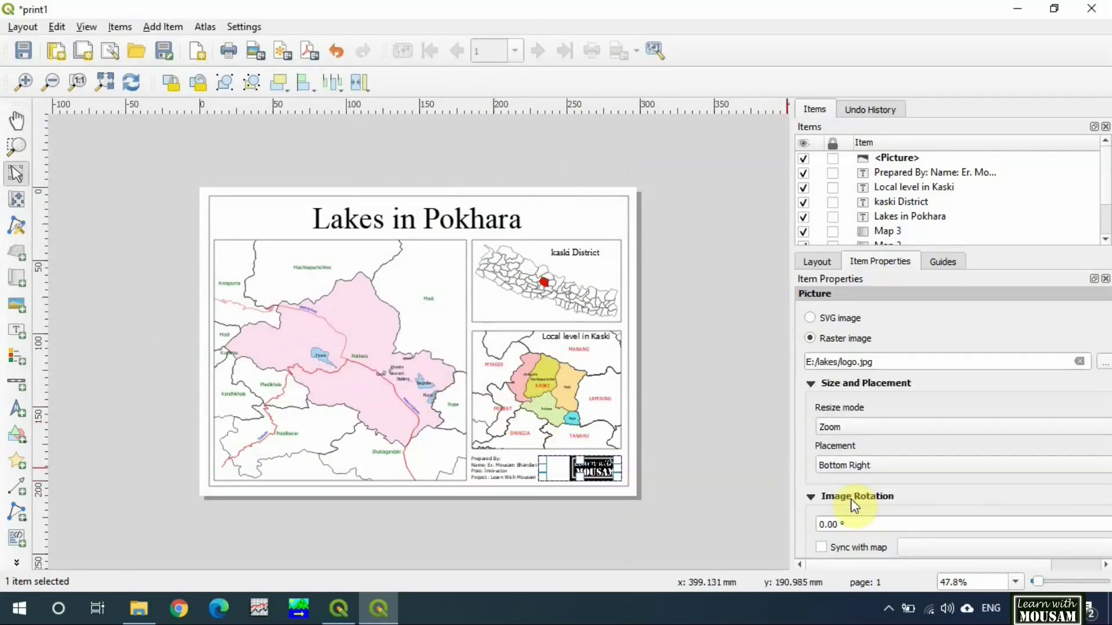
left_click(627, 488)
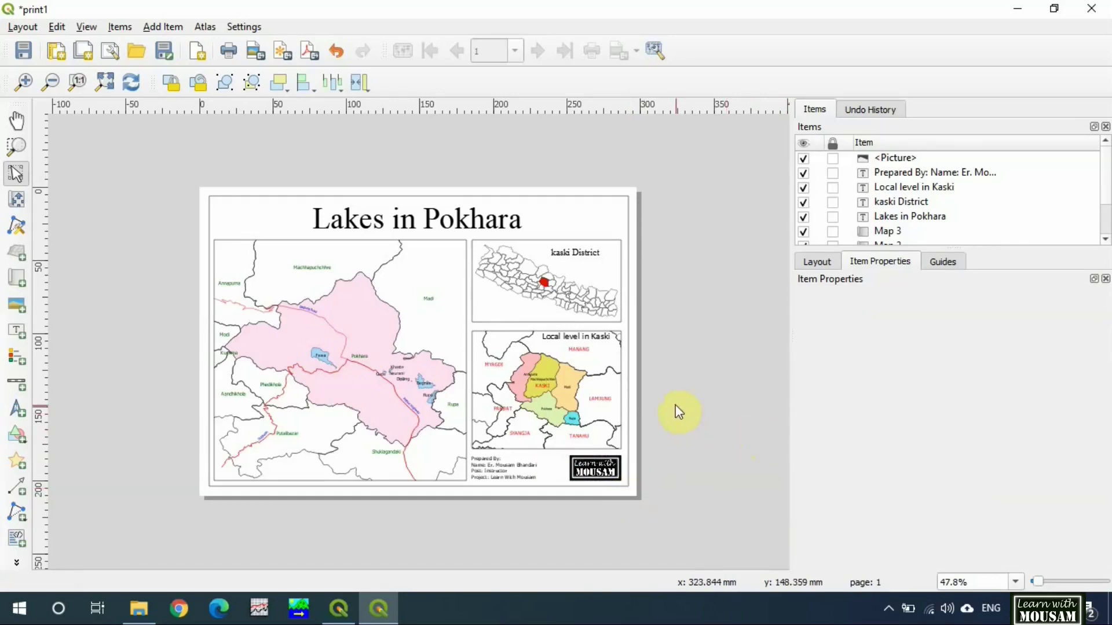
left_click(16, 410)
Step: Place a north arrow at the Pokhara map's top right and draw a scale bar near its bottom
left_click_drag(439, 241, 466, 291)
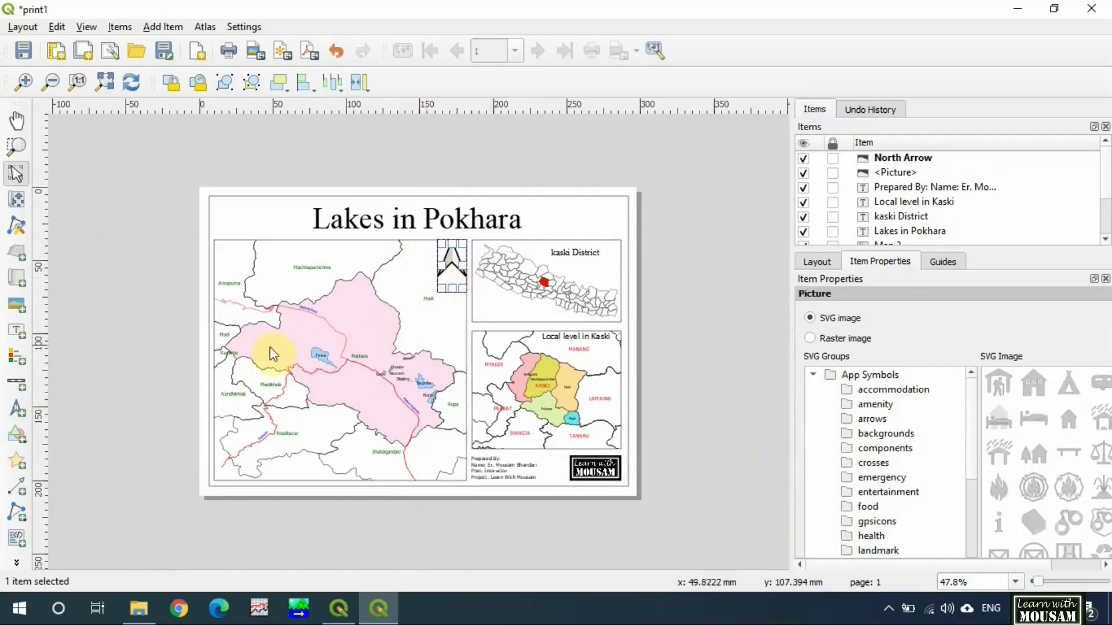
left_click(12, 384)
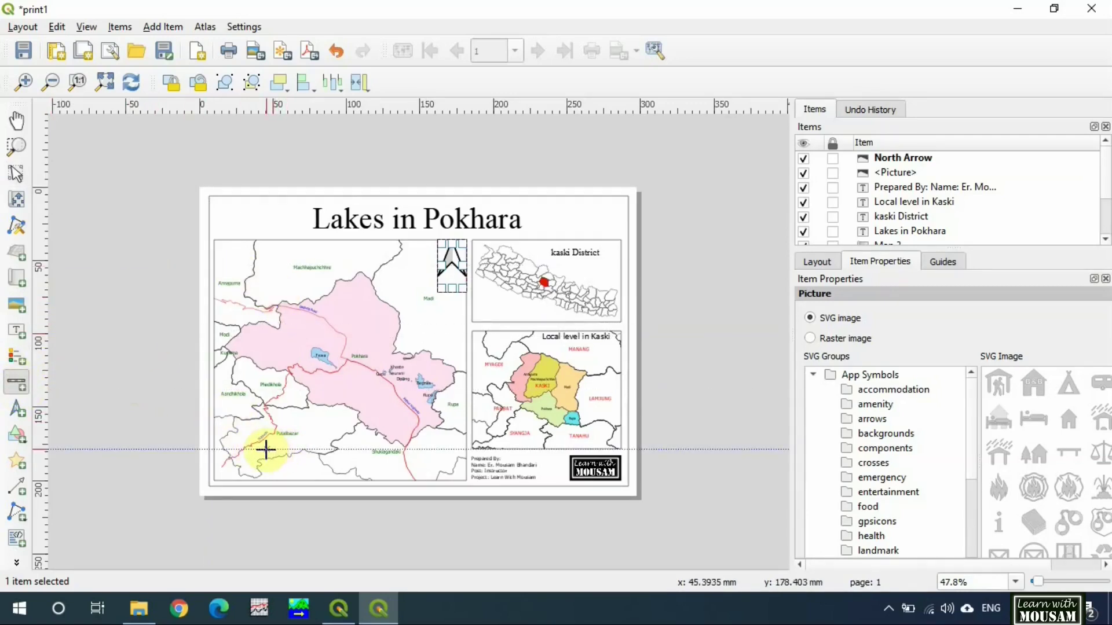
left_click_drag(310, 463, 430, 480)
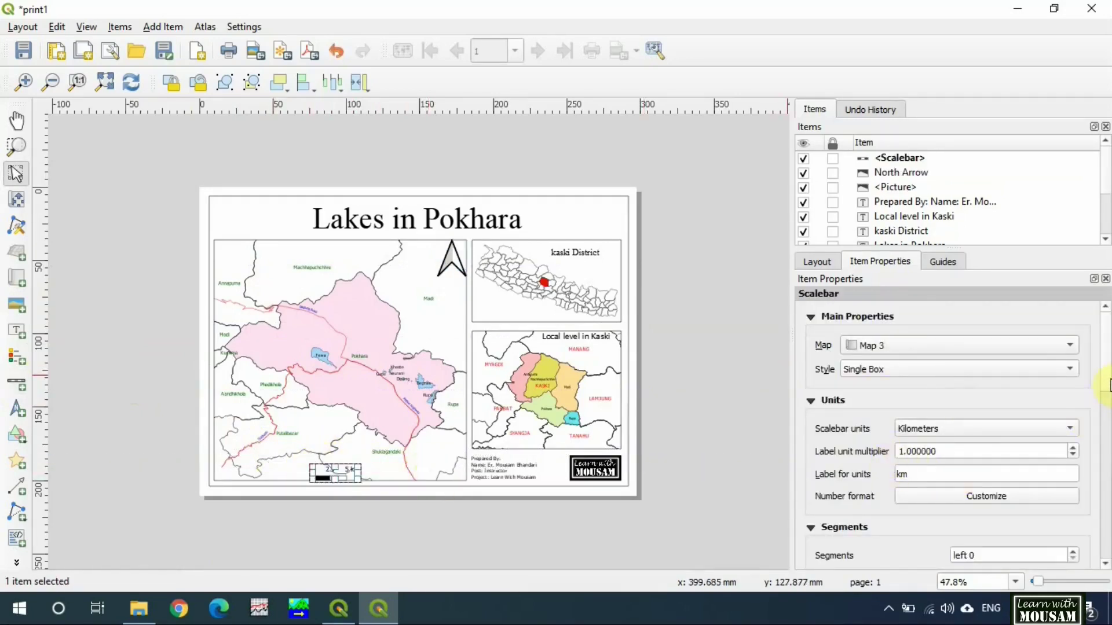
Step: Set the scale bar's fixed segment width to 5 km and move it into place
scroll(1103, 376, "down", 5)
left_click(965, 435)
left_click_drag(967, 435, 943, 435)
key("BackSpace")
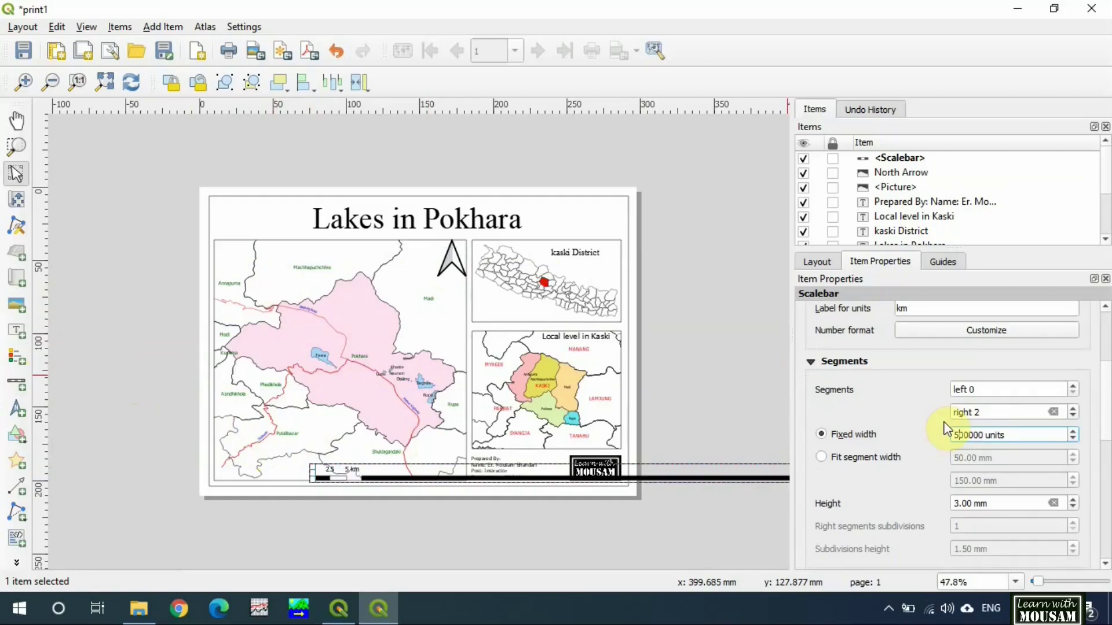
type(".")
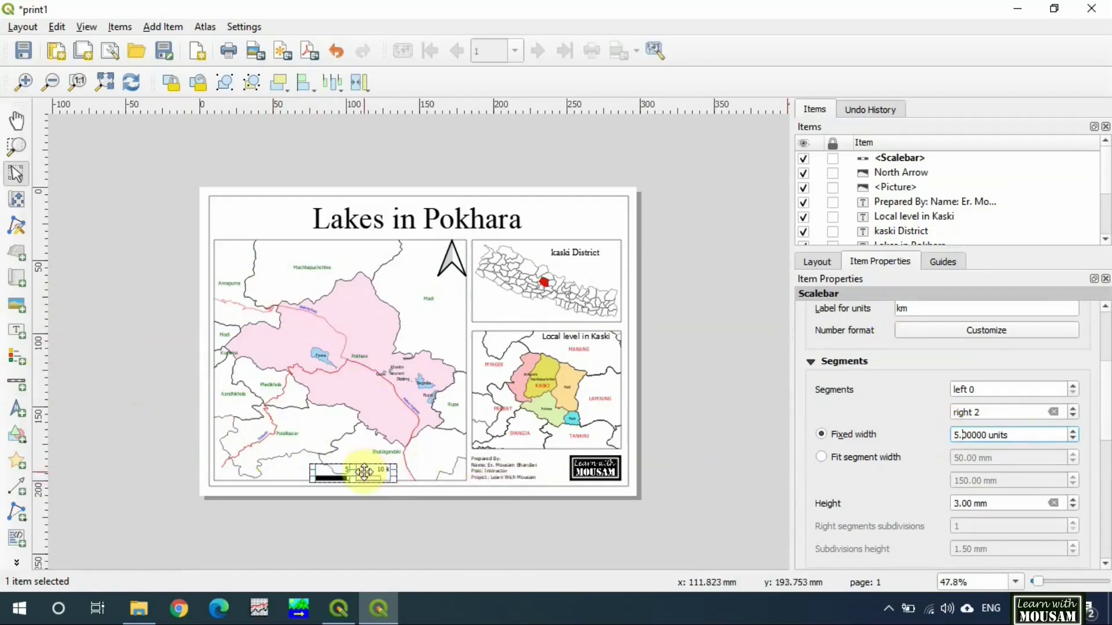
left_click_drag(364, 471, 397, 461)
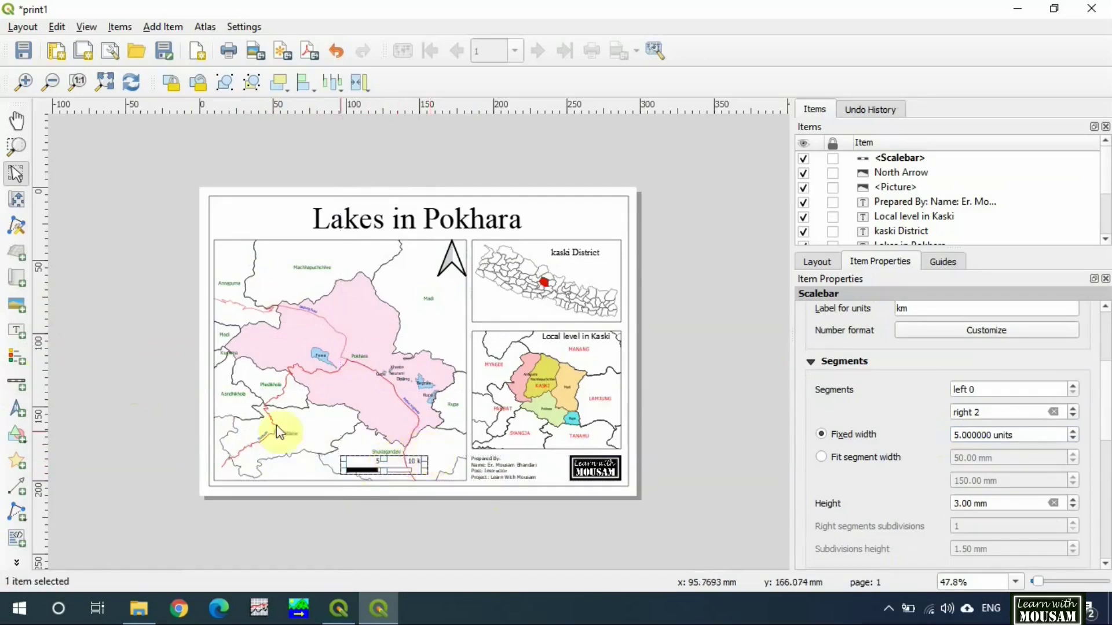
Step: Draw a scale bar inside the Kaski District map with 100 km segments, reading 0–200 km
left_click(507, 283)
left_click(15, 386)
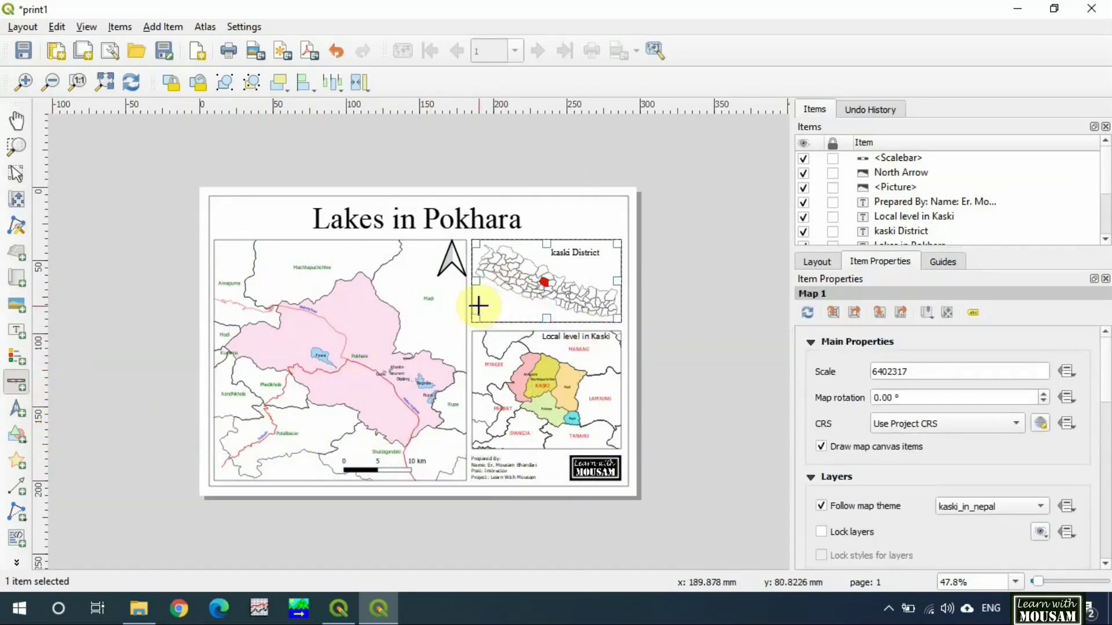
left_click_drag(480, 304, 545, 313)
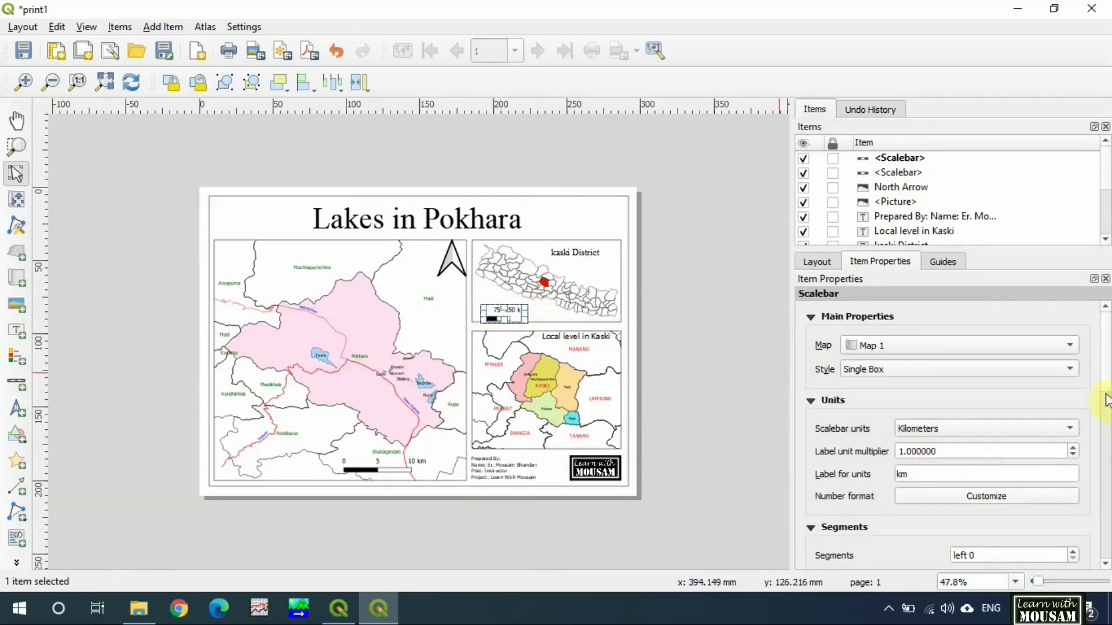
scroll(1019, 399, "down", 3)
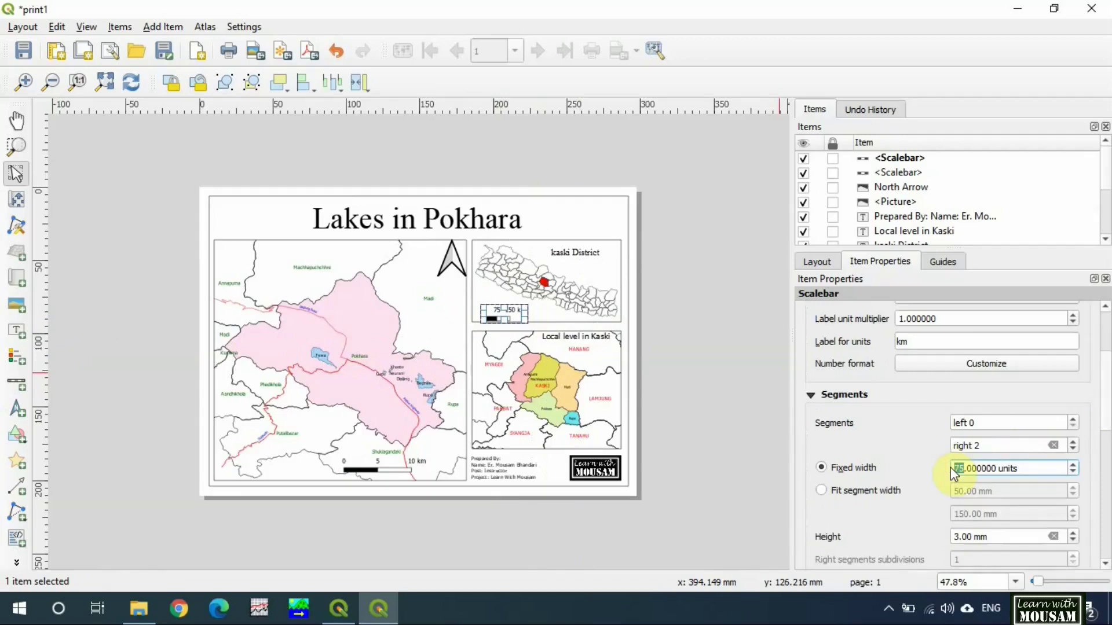
type("100")
left_click_drag(511, 316, 512, 309)
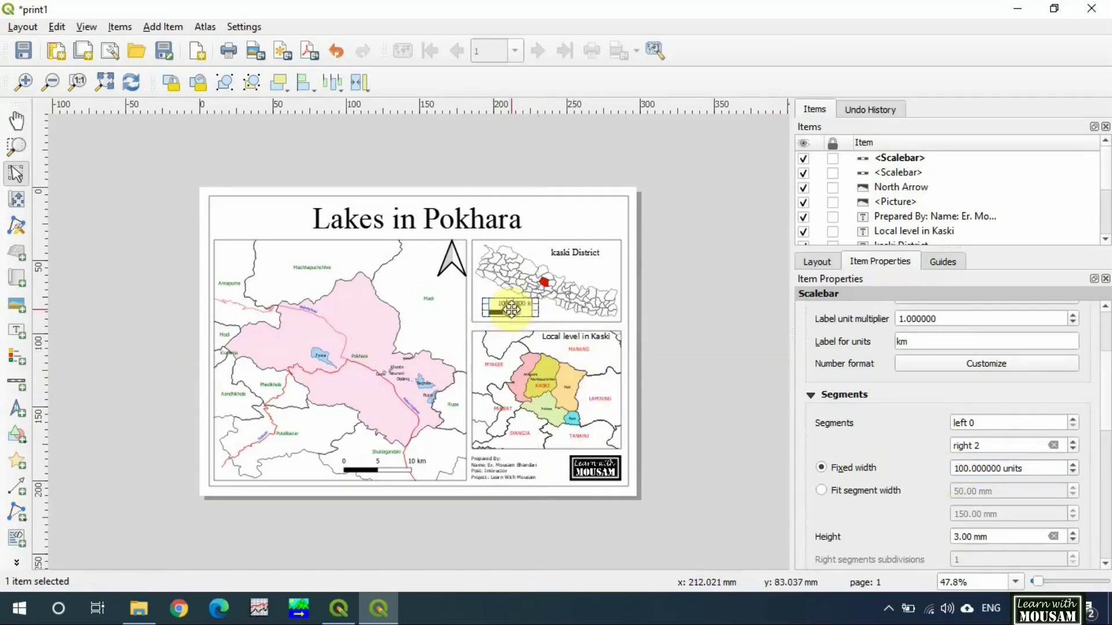
left_click(247, 465)
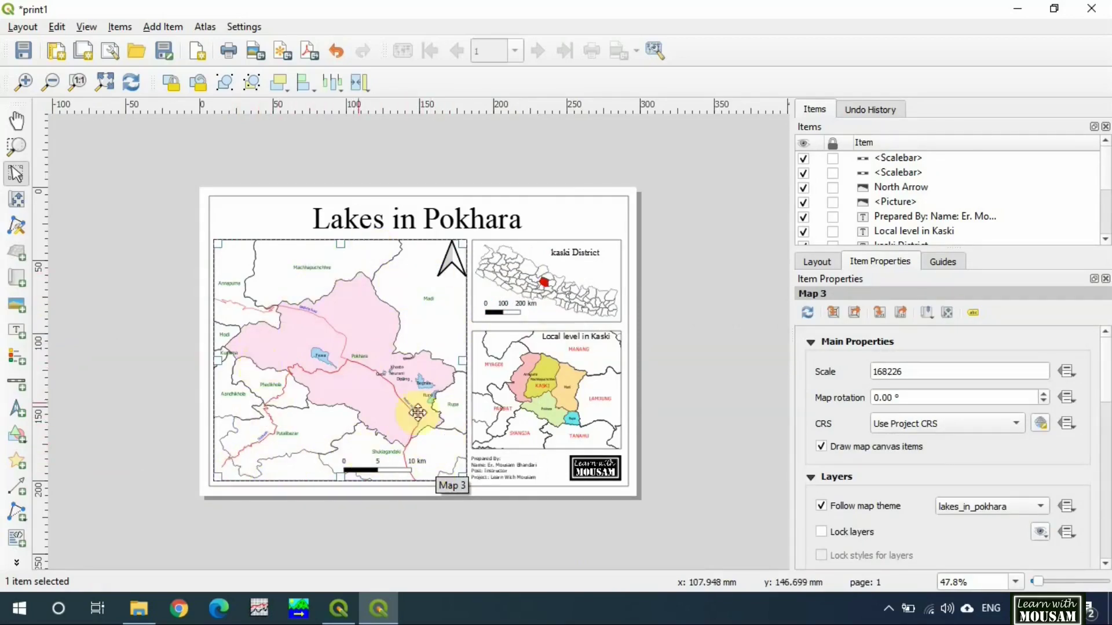
Step: Add an overview to the local-level map showing Map 3's extent
left_click(561, 394)
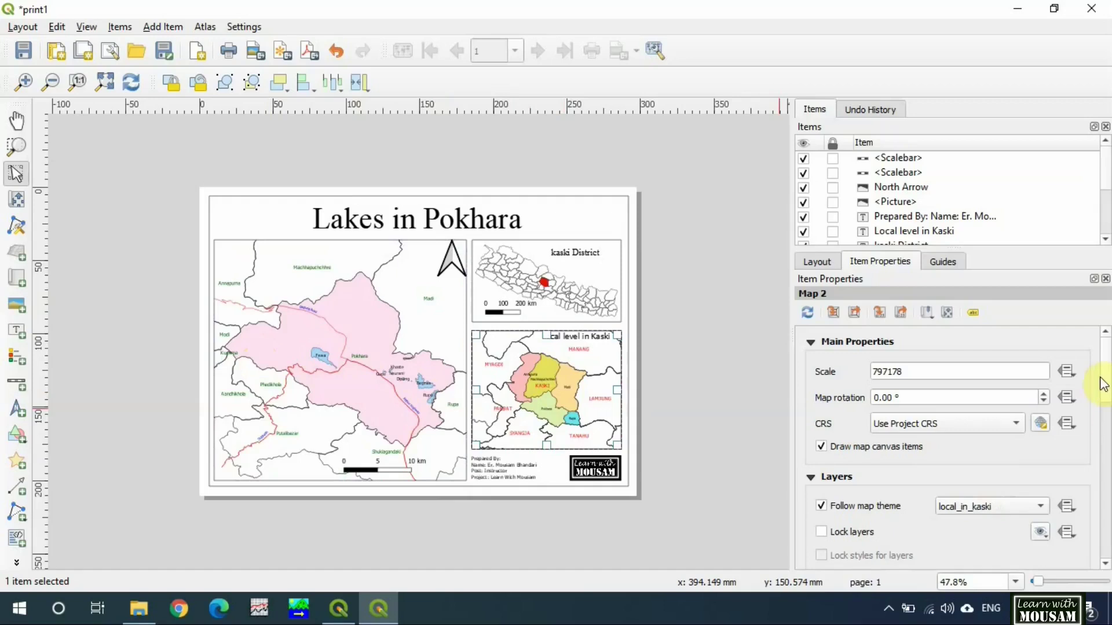
left_click_drag(1103, 385, 1104, 466)
left_click(812, 461)
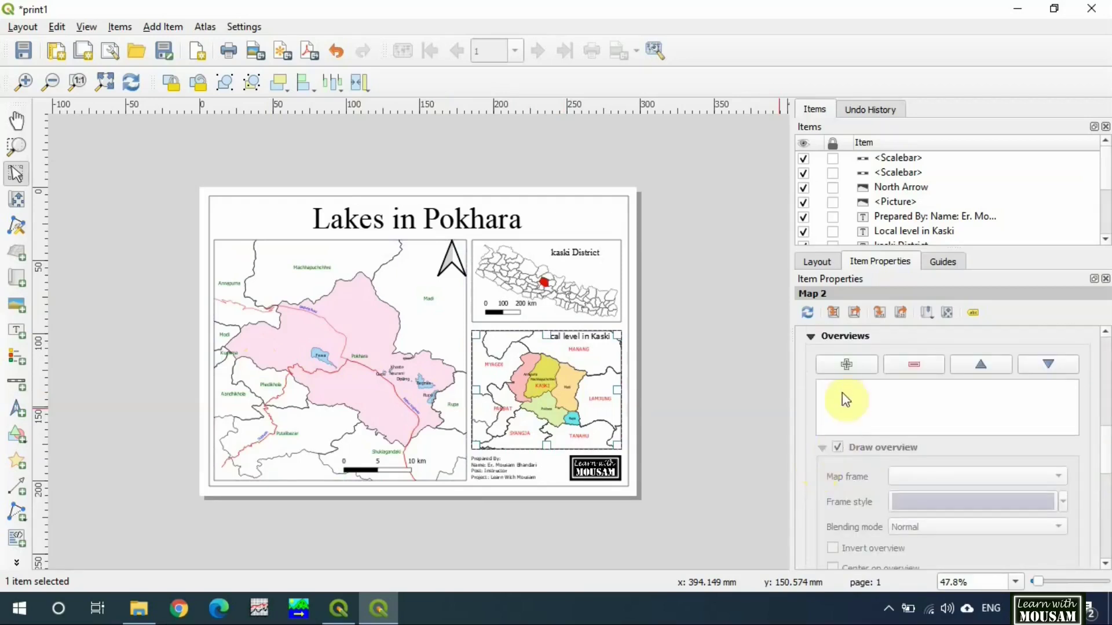
left_click(843, 364)
left_click(927, 476)
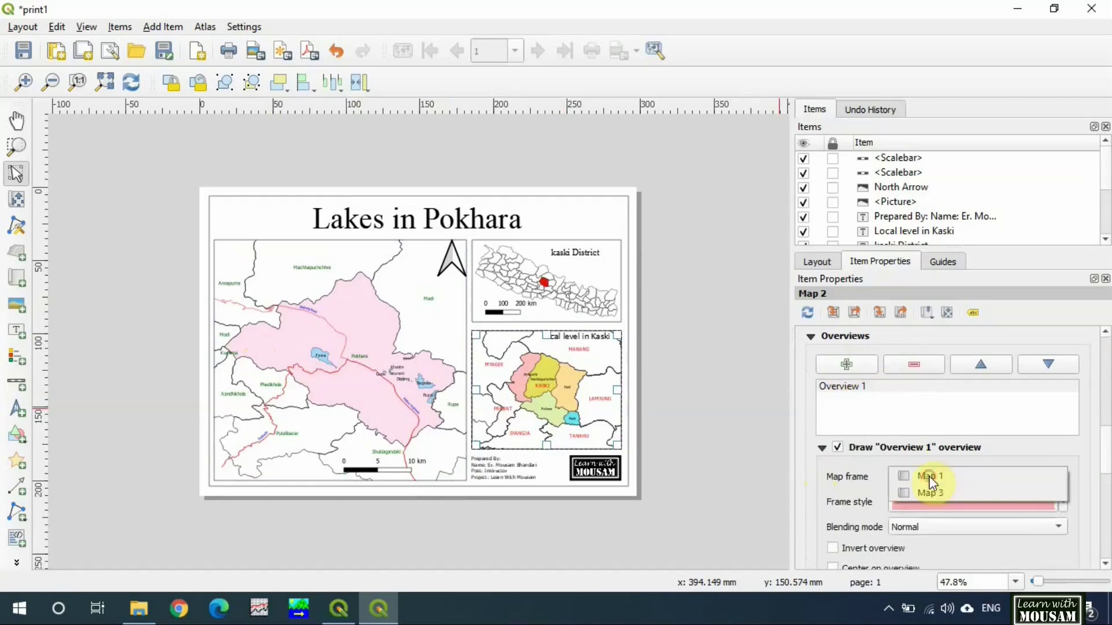
left_click(928, 476)
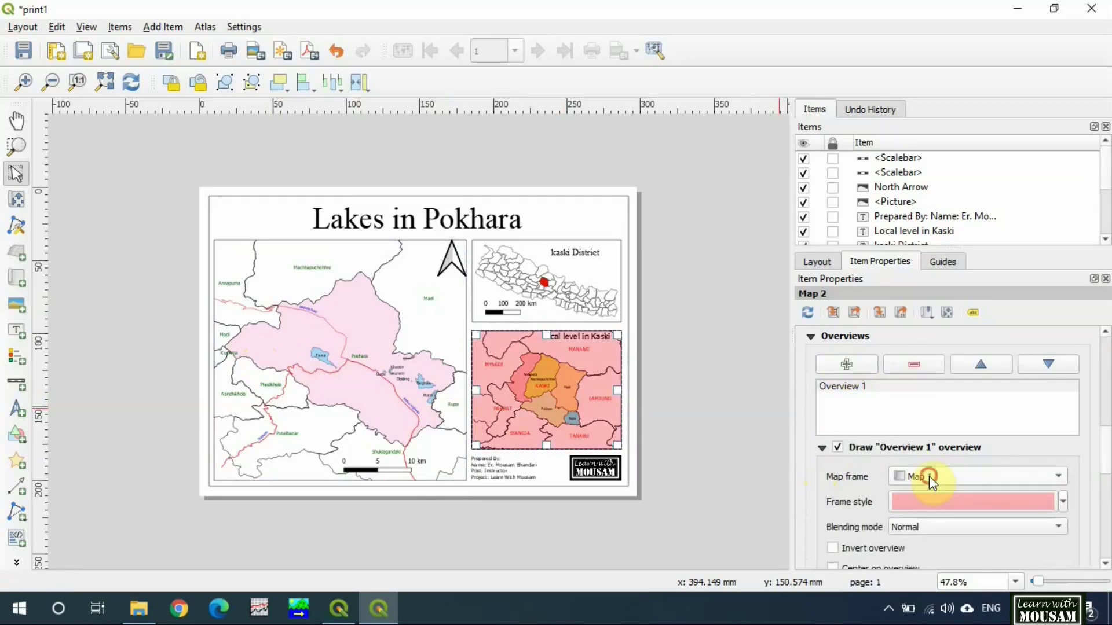
left_click(928, 476)
left_click(931, 491)
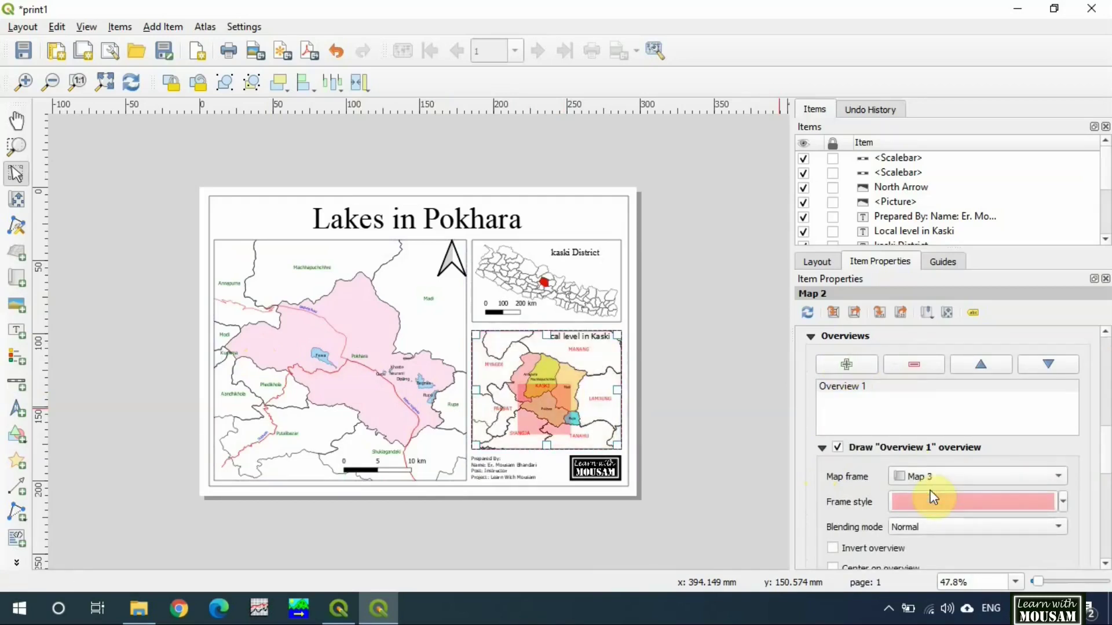
Step: Give the overview frame's Simple fill outline a Dash Line stroke style
scroll(1037, 384, "down", 3)
left_click(1037, 384)
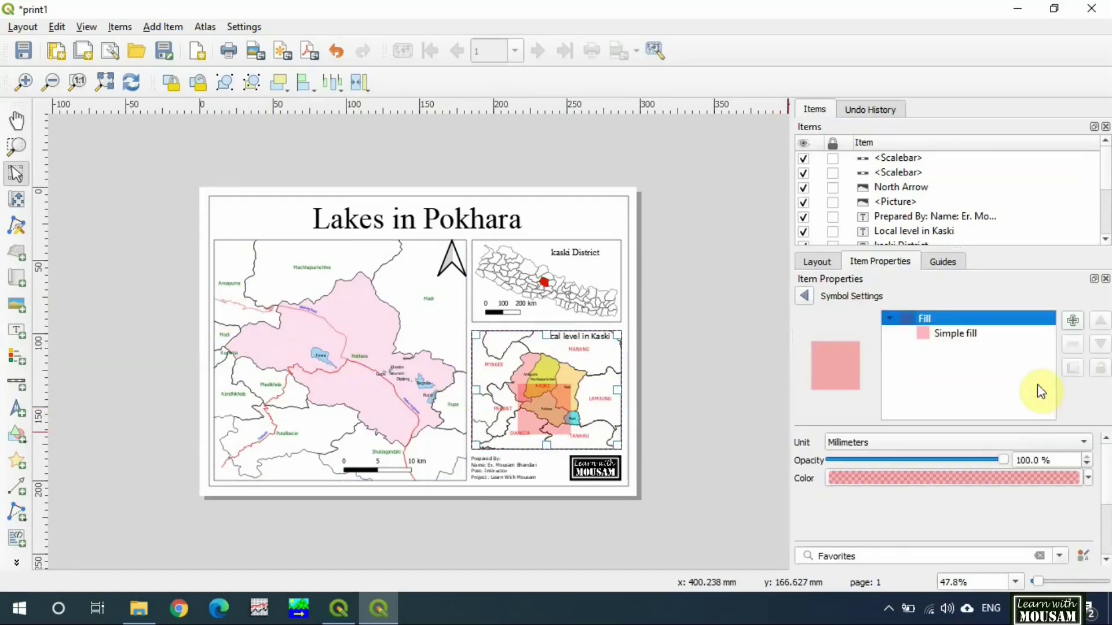
left_click(925, 338)
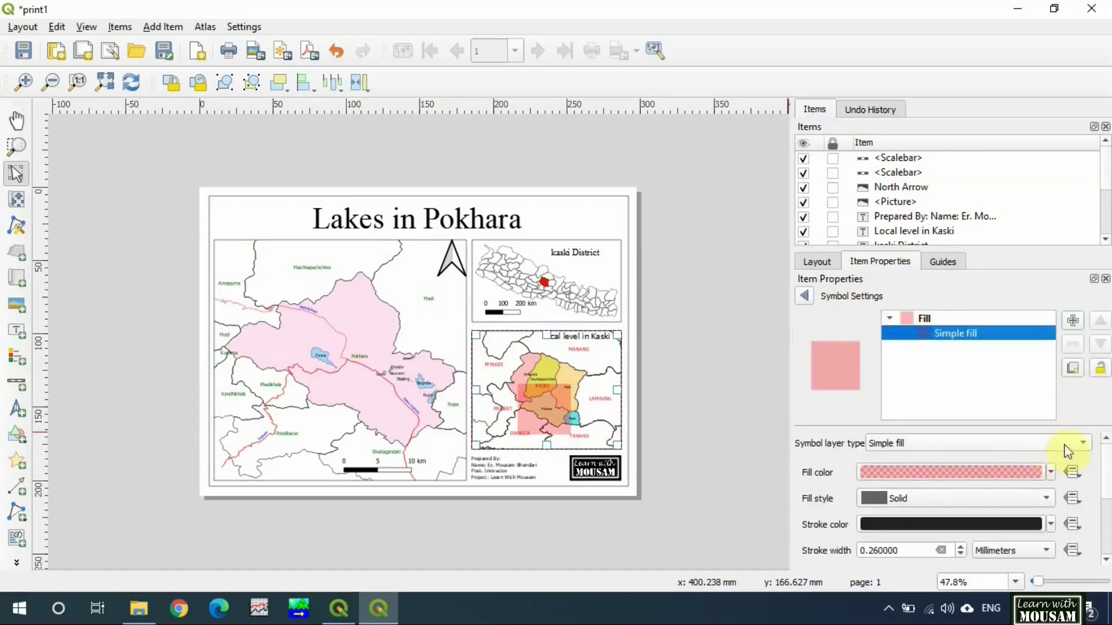
scroll(1081, 445, "down", 2)
left_click(1031, 463)
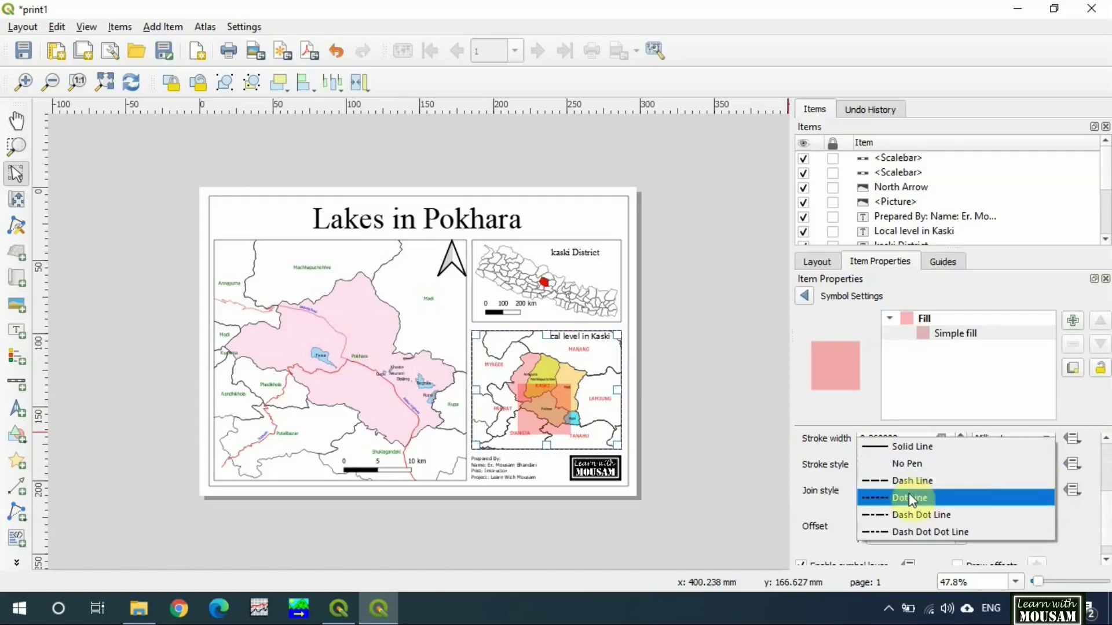
left_click(927, 482)
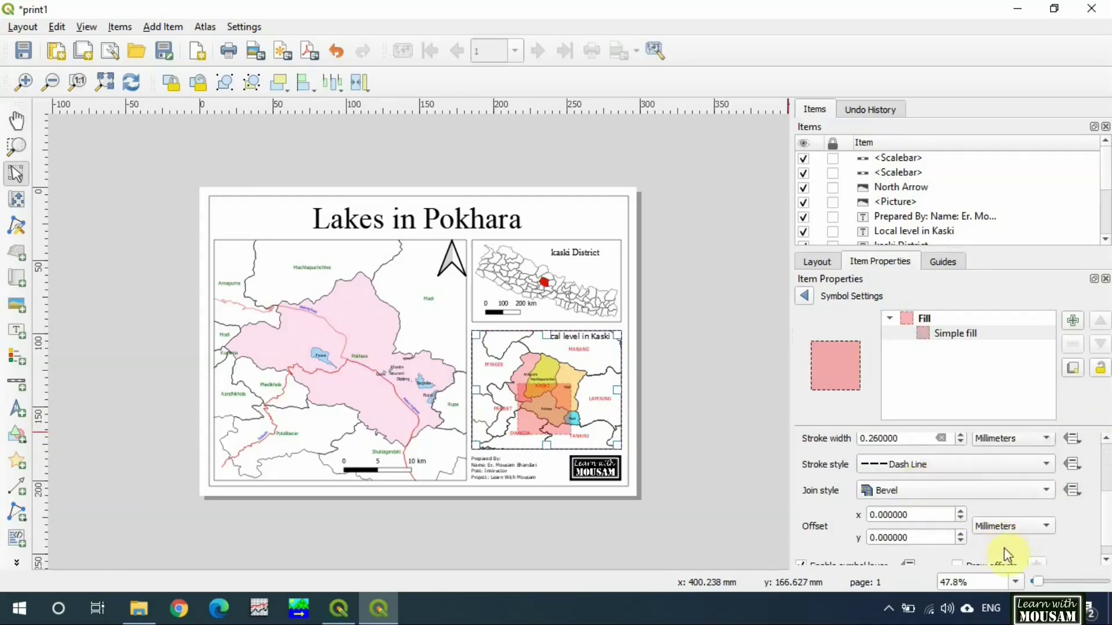
left_click(804, 293)
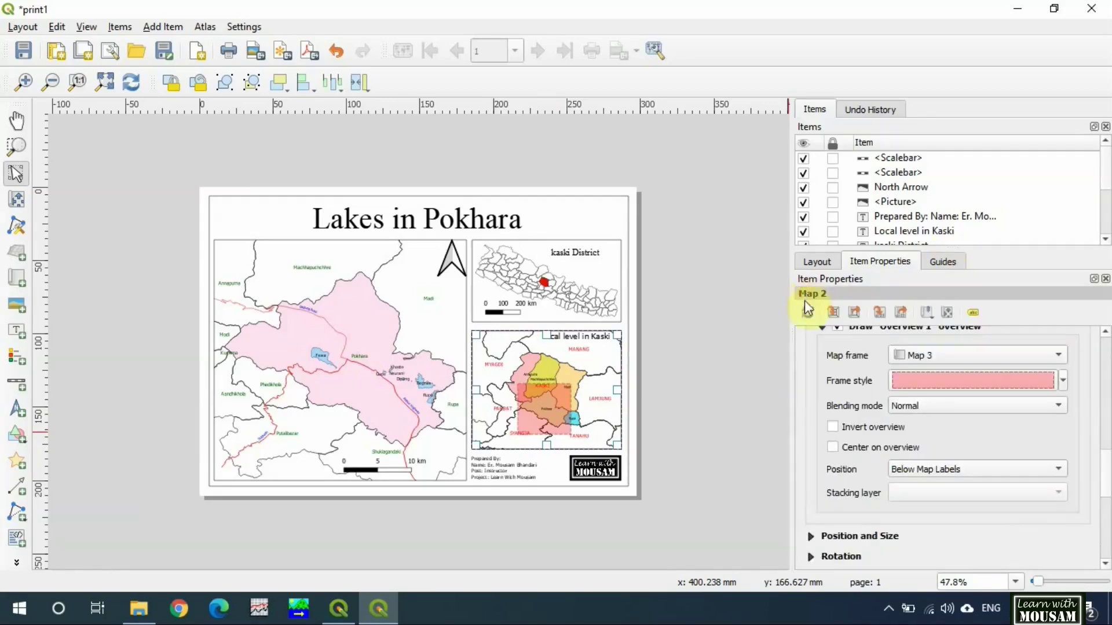
left_click(281, 421)
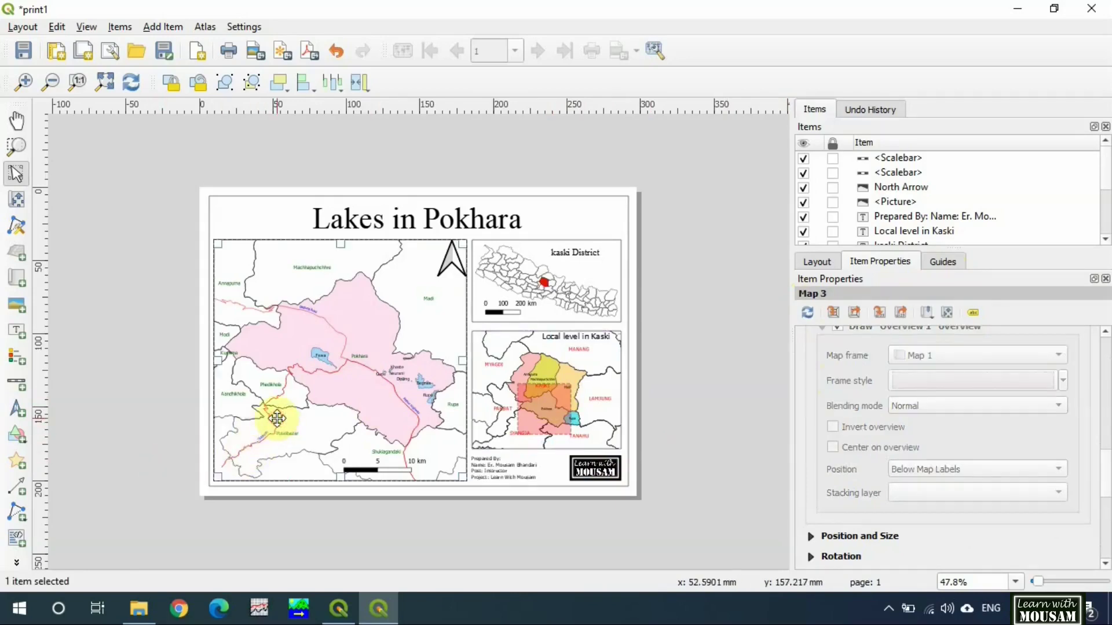
left_click(16, 356)
Step: Draw a legend at the main map's lower left titled LEGEND, with auto update off
left_click_drag(225, 414, 289, 472)
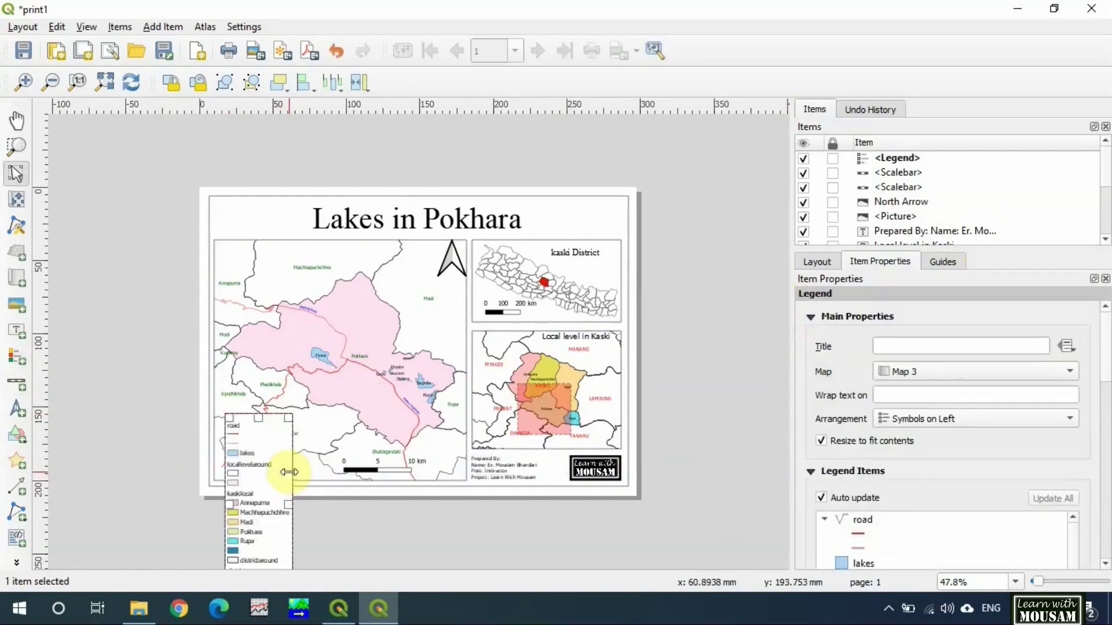
left_click(914, 348)
type("LEGEND")
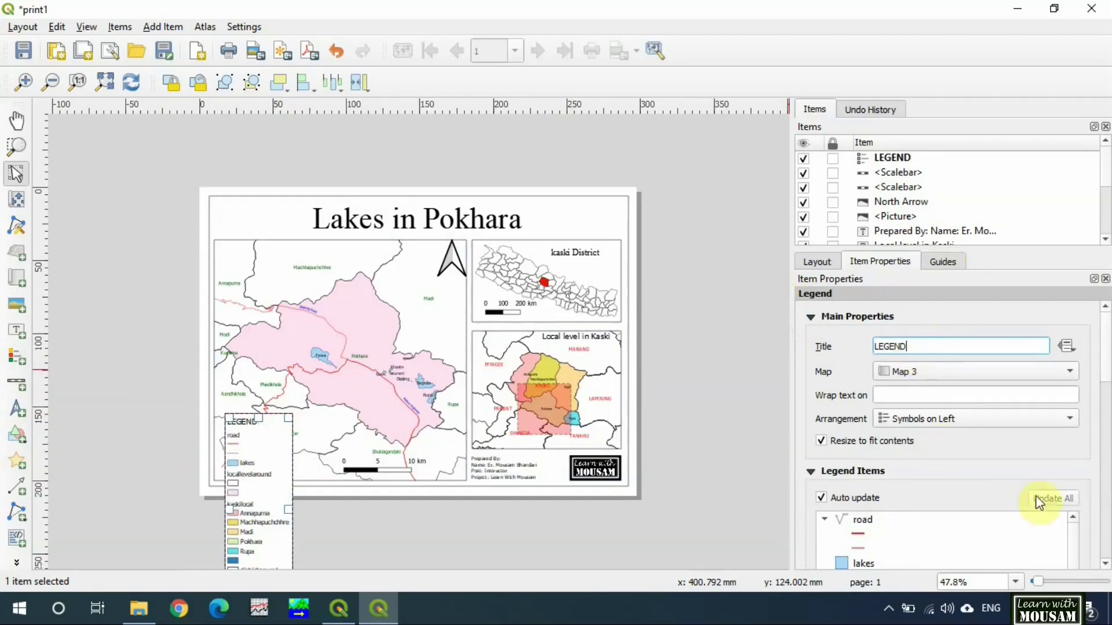
scroll(1105, 388, "down", 5)
left_click(939, 365)
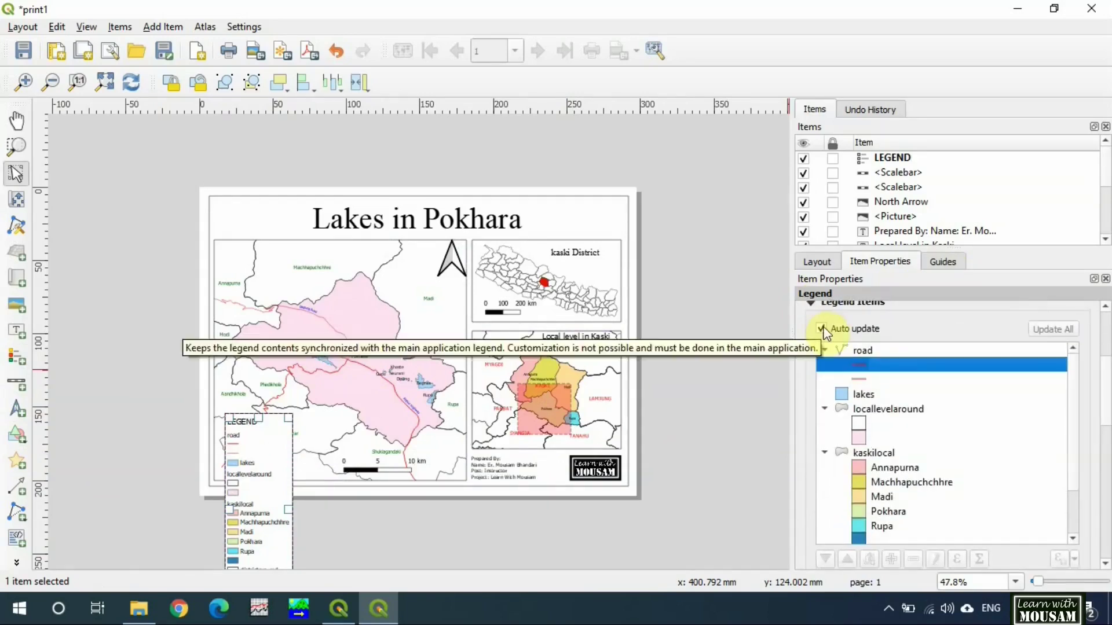
left_click(822, 329)
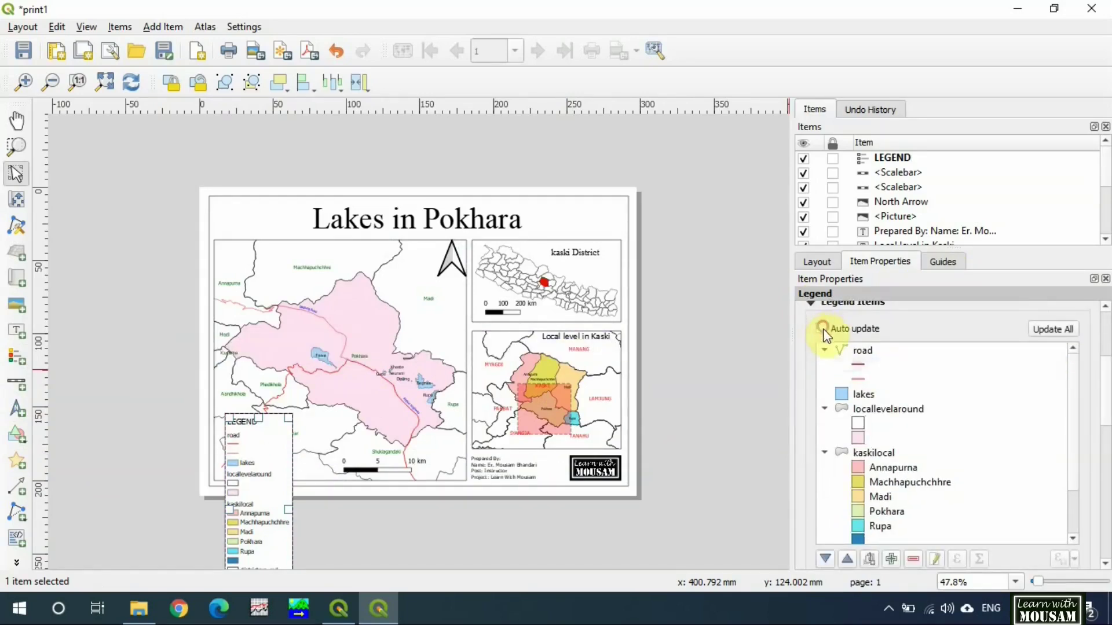
Step: Hide the road group header and label the road symbols Highway and Feeder Road
left_click(851, 347)
right_click(853, 348)
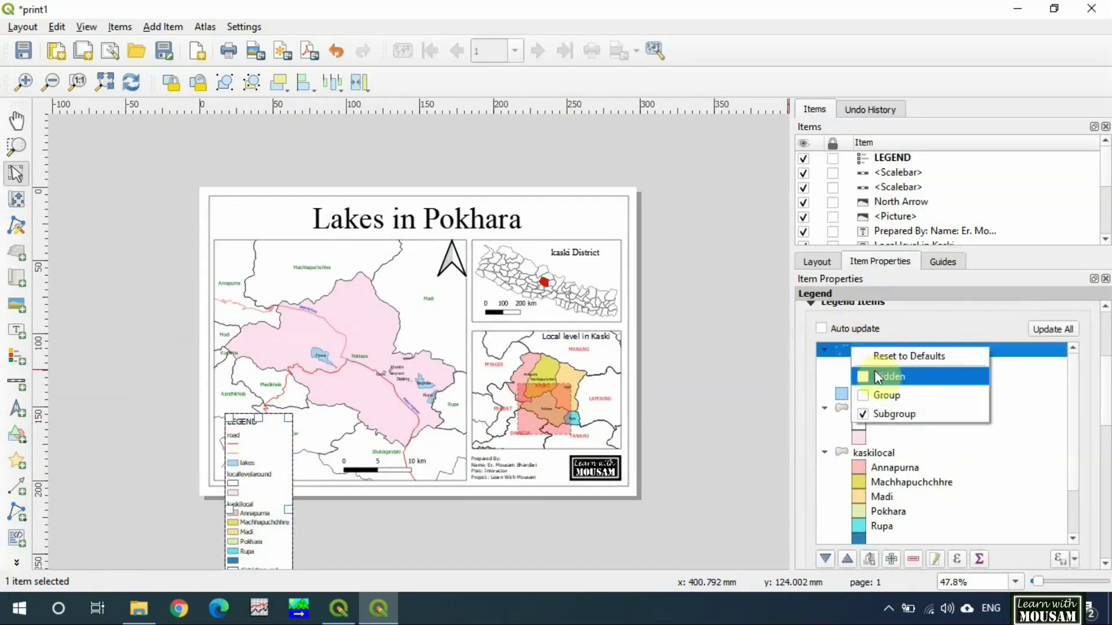
left_click(863, 377)
left_click(868, 366)
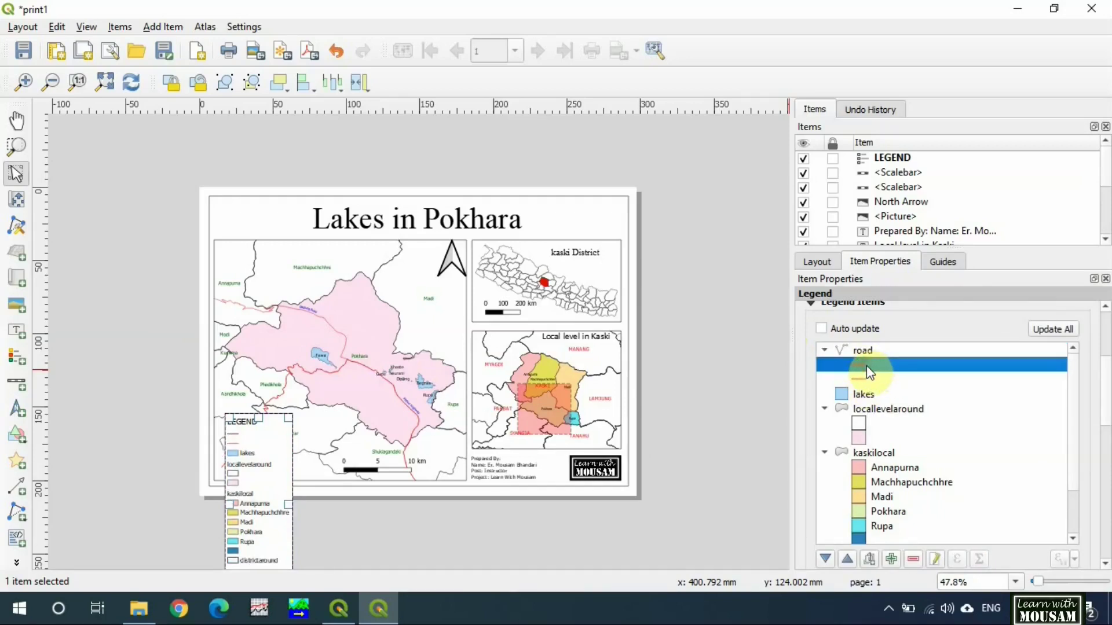
double_click(869, 373)
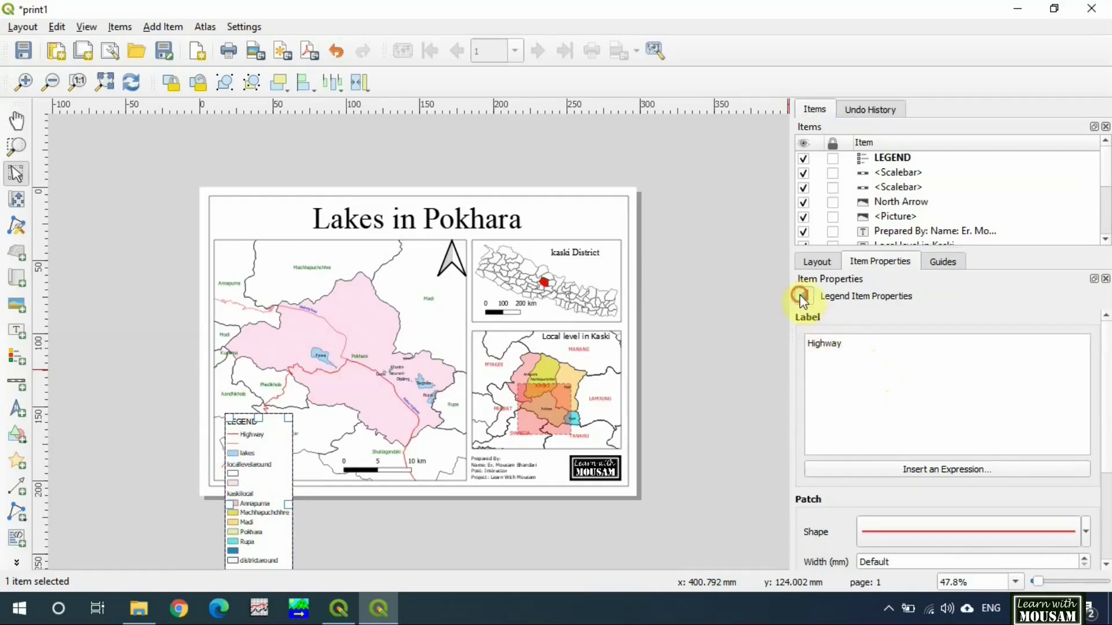
left_click(805, 295)
double_click(875, 383)
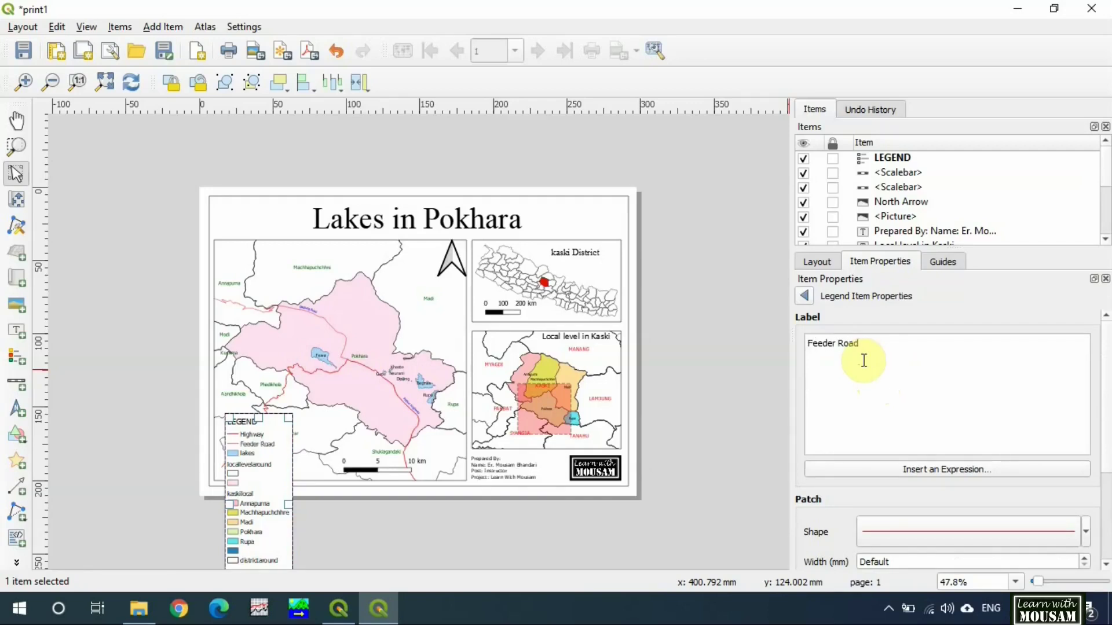
left_click(804, 296)
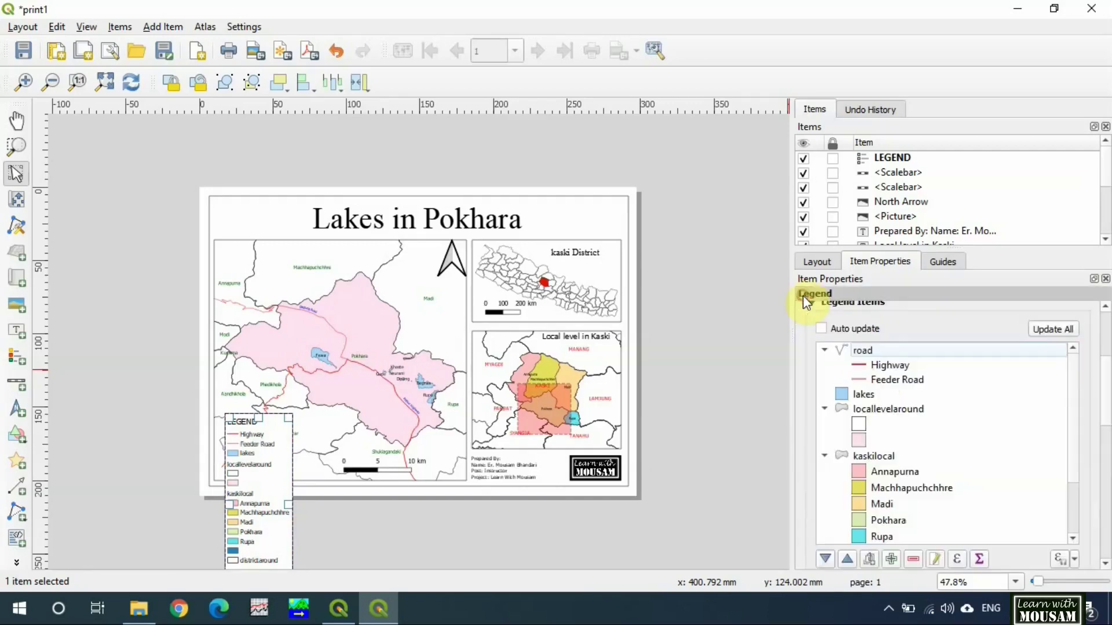
Step: Remove localleveraround, kaskilocal, districtaround and district from the legend
left_click(858, 396)
left_click(868, 412)
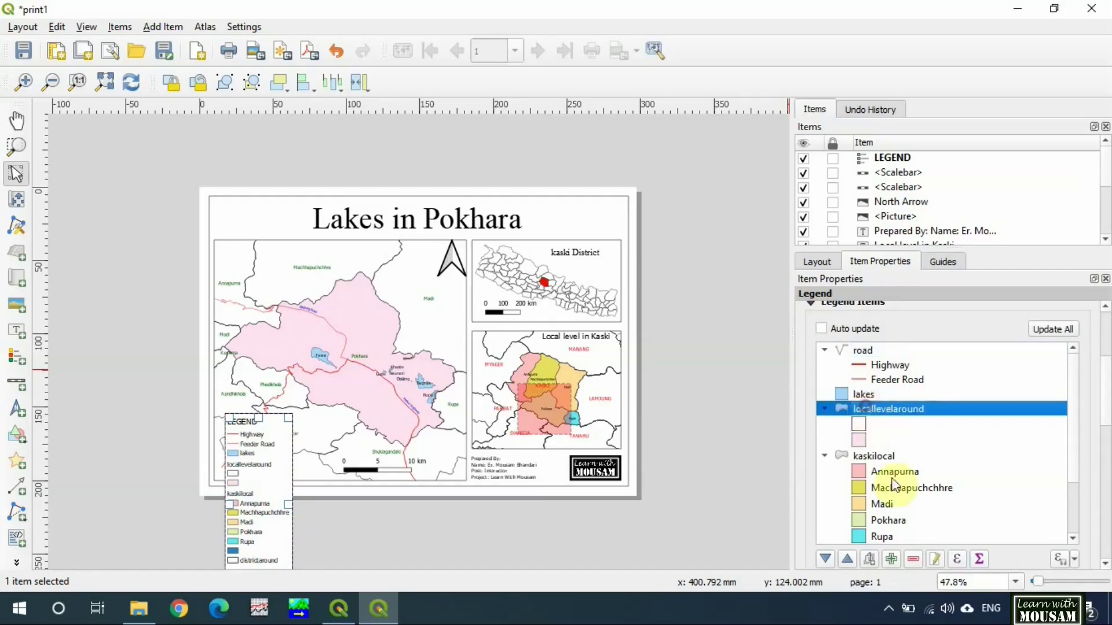
left_click(912, 560)
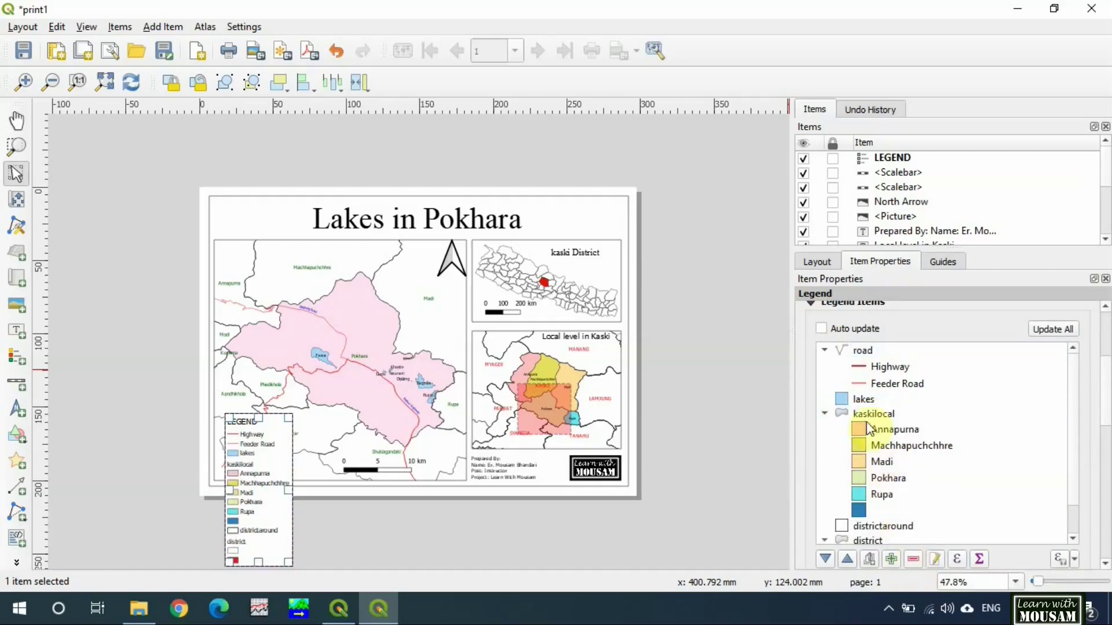
left_click(869, 410)
left_click(909, 557)
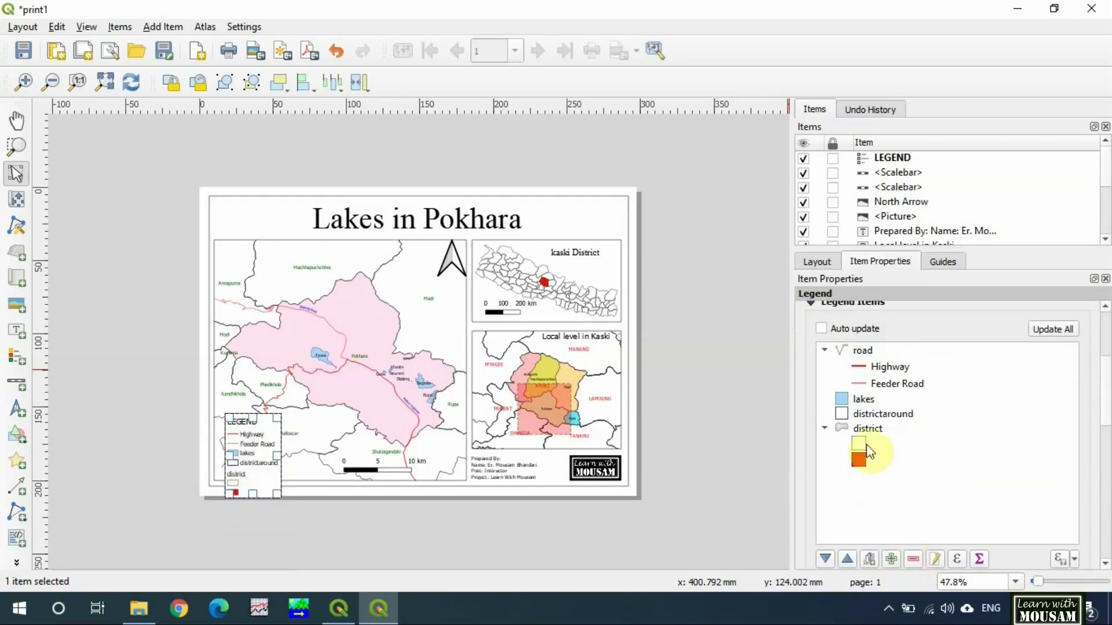
left_click(863, 411)
left_click(912, 559)
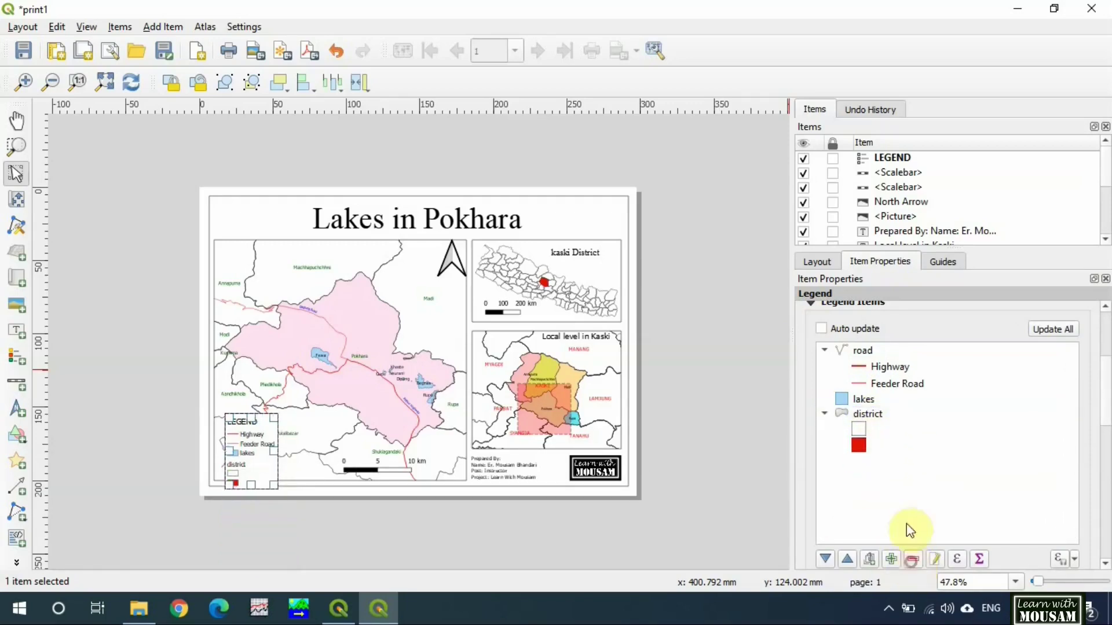
left_click(869, 413)
left_click(914, 560)
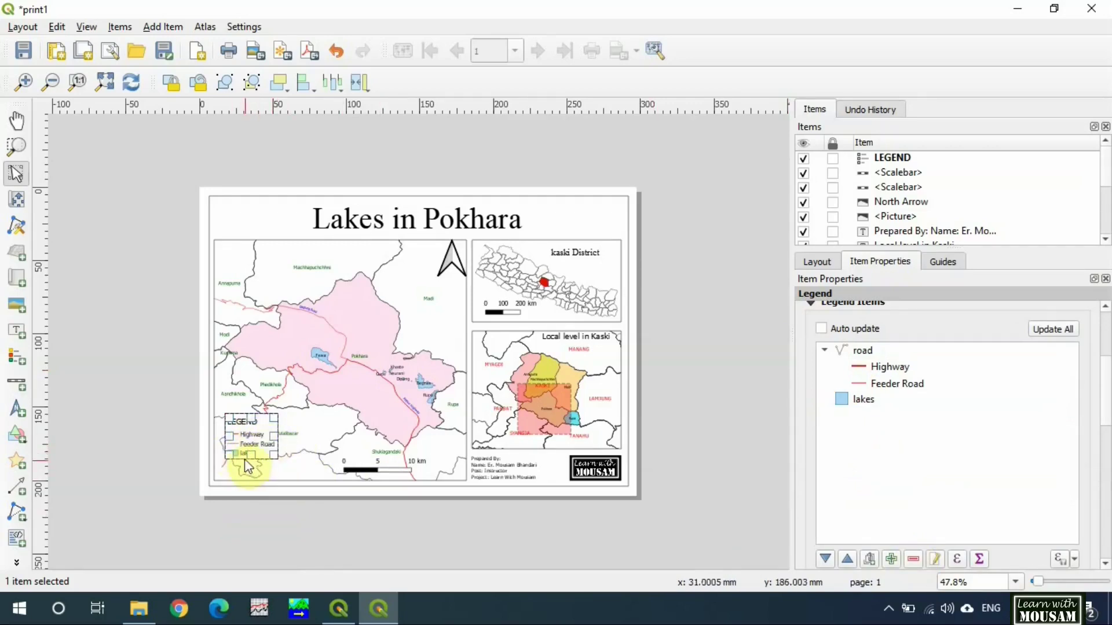
Step: Move lakes above the road entries and shift the legend lower on the map
left_click(847, 404)
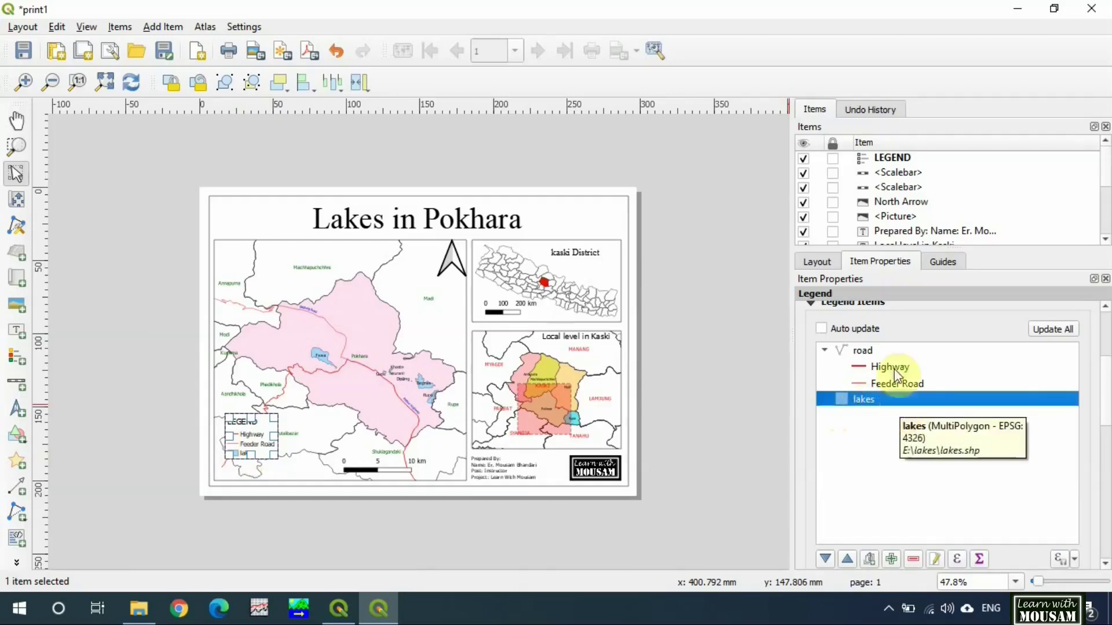
left_click(847, 558)
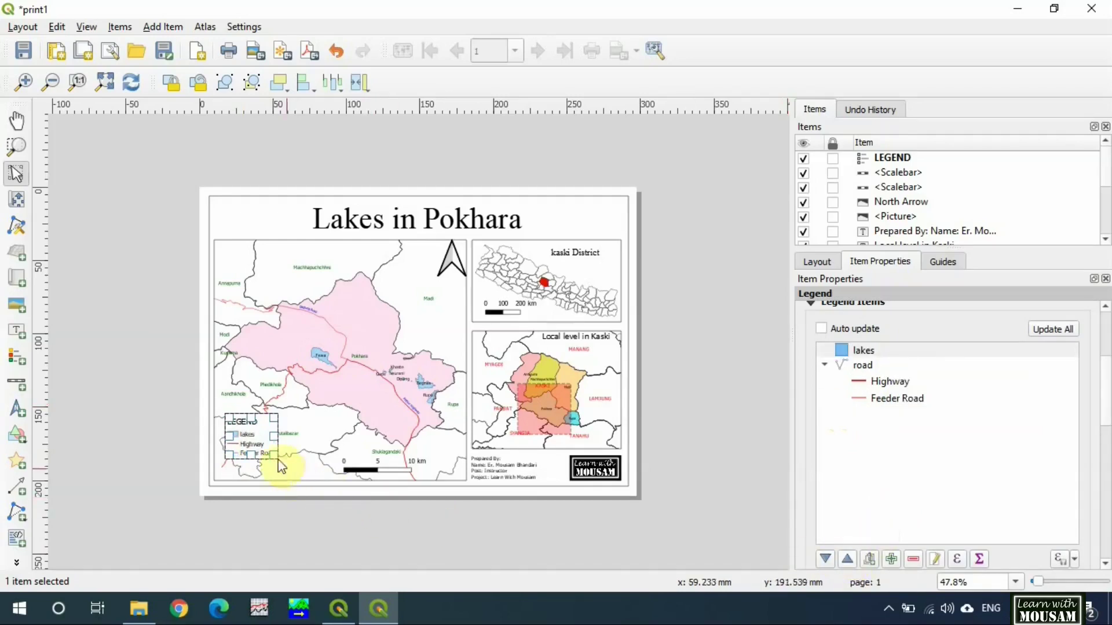
left_click_drag(255, 429, 250, 446)
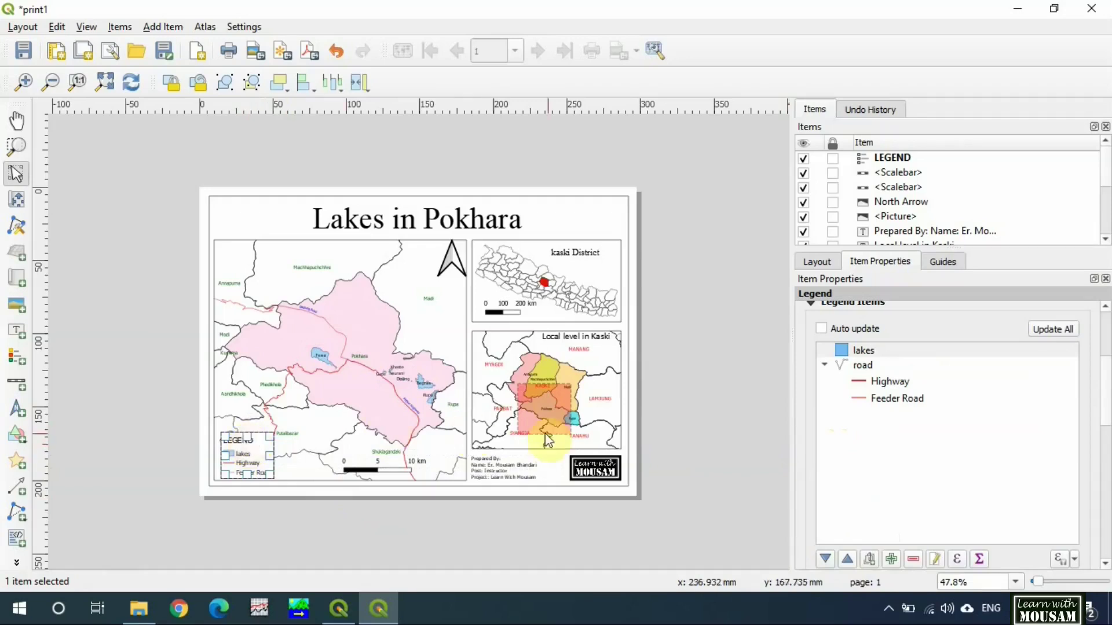
Step: Save the layout and export it as JPEG image print1.jpeg at 300 dpi
left_click(23, 53)
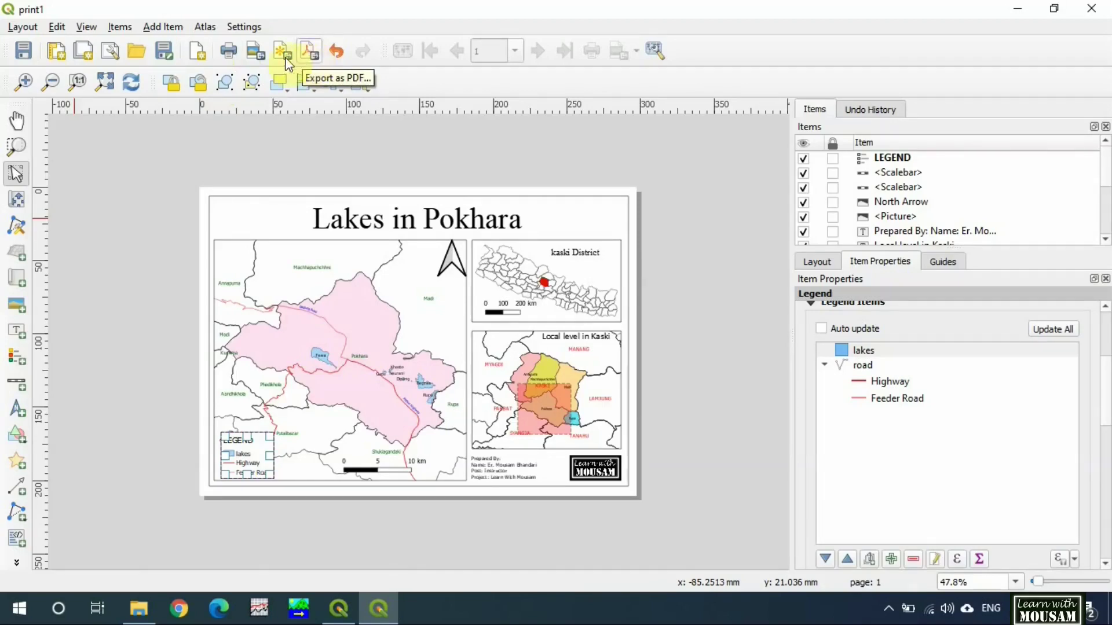
left_click(259, 60)
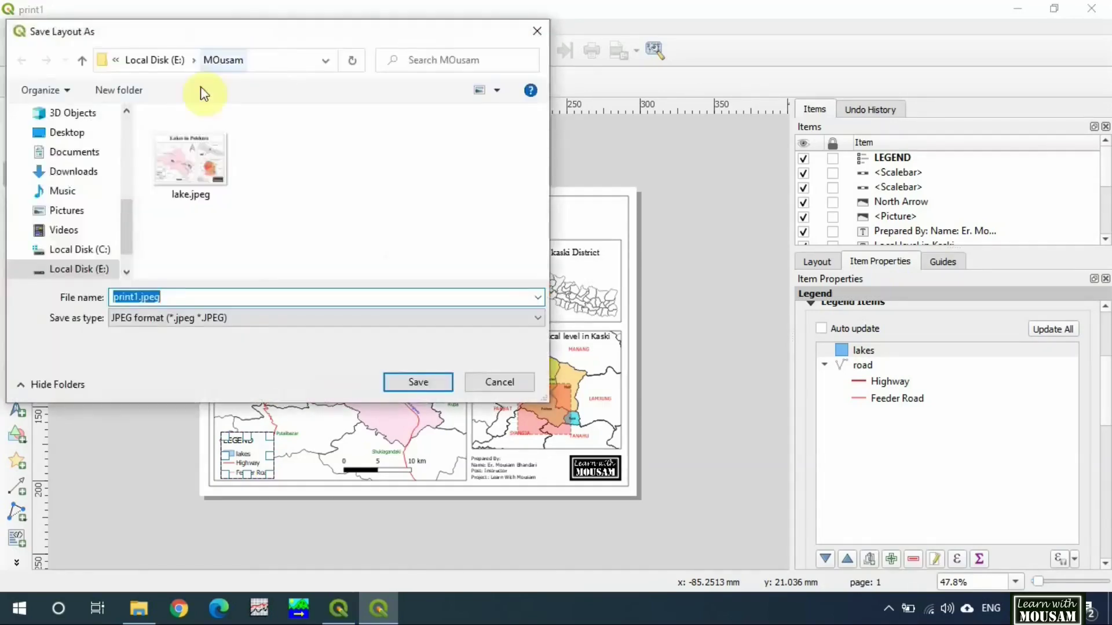
left_click(67, 132)
left_click(418, 383)
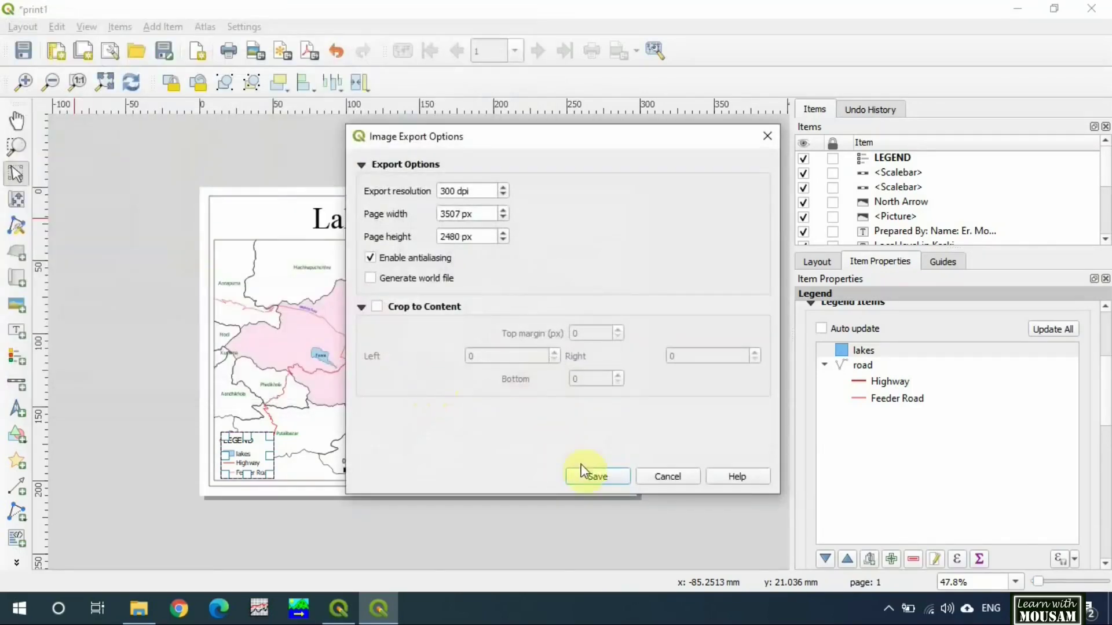